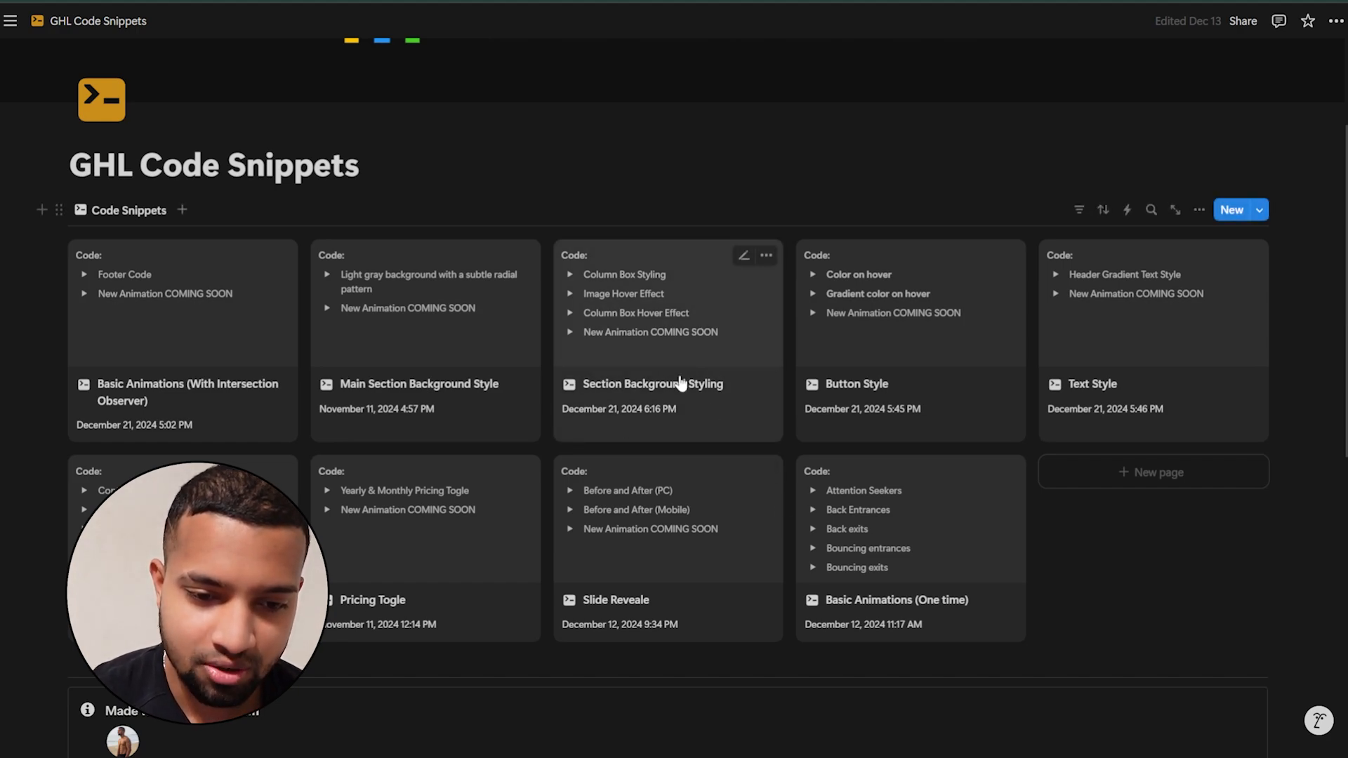
- Open the Section Background Styling snippet page and copy its Column Box Styling CSS code
left_click(722, 341)
scroll(722, 337, "down", 5)
scroll(440, 316, "down", 5)
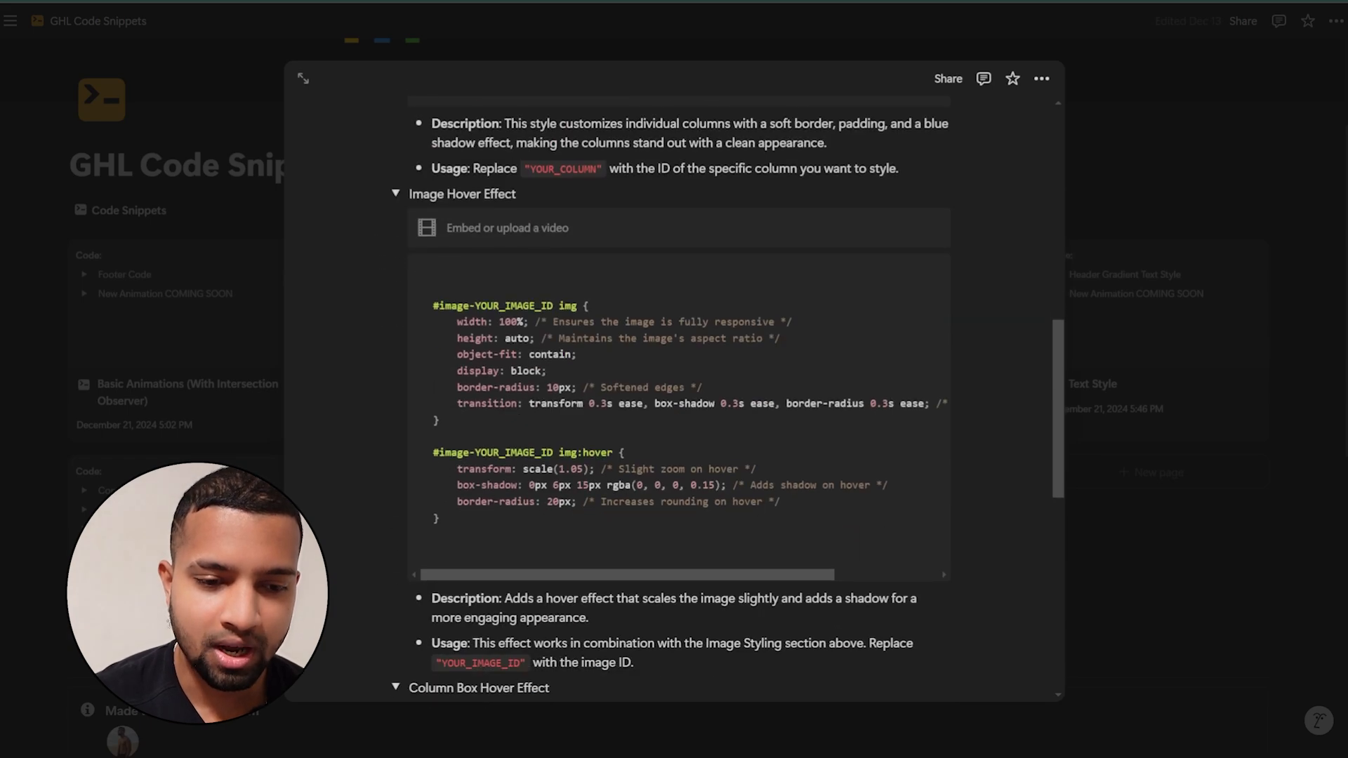
scroll(441, 316, "down", 5)
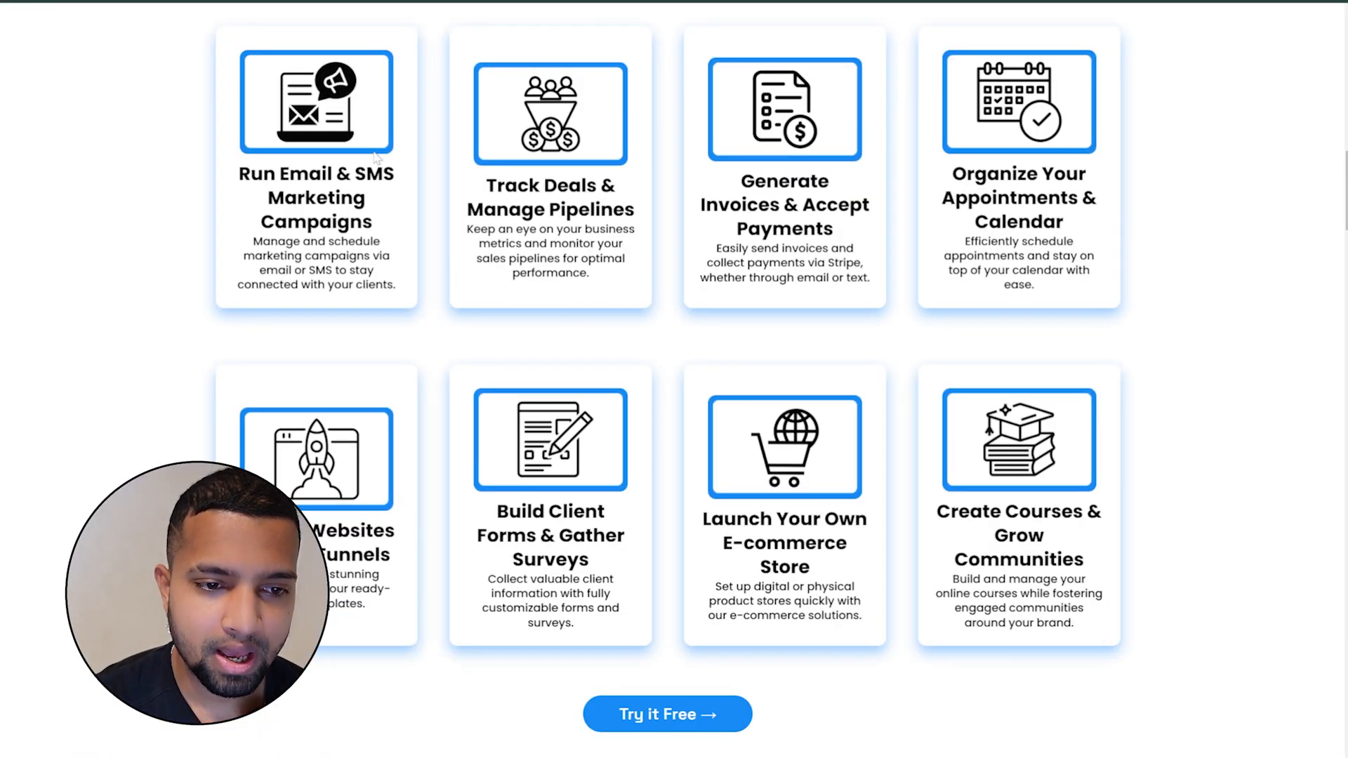
scroll(860, 535, "down", 5)
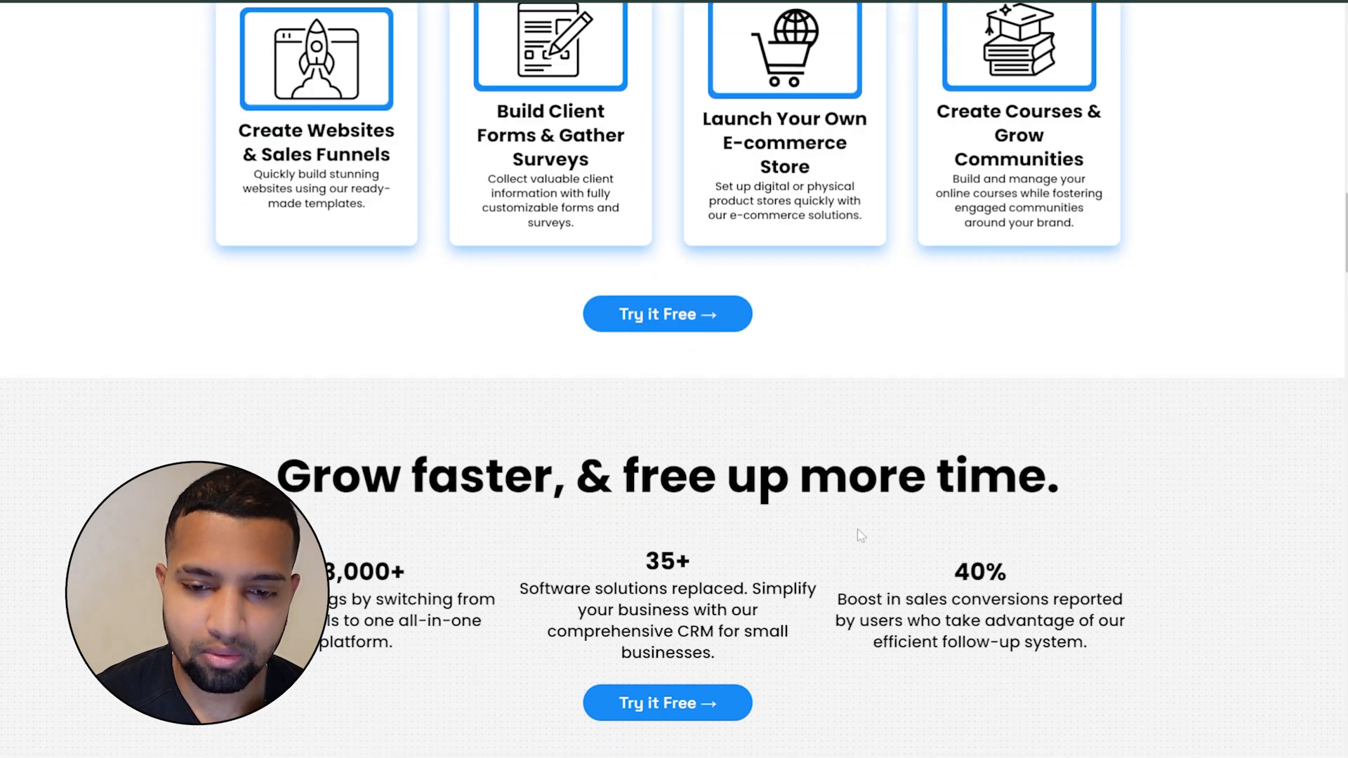
scroll(861, 536, "down", 6)
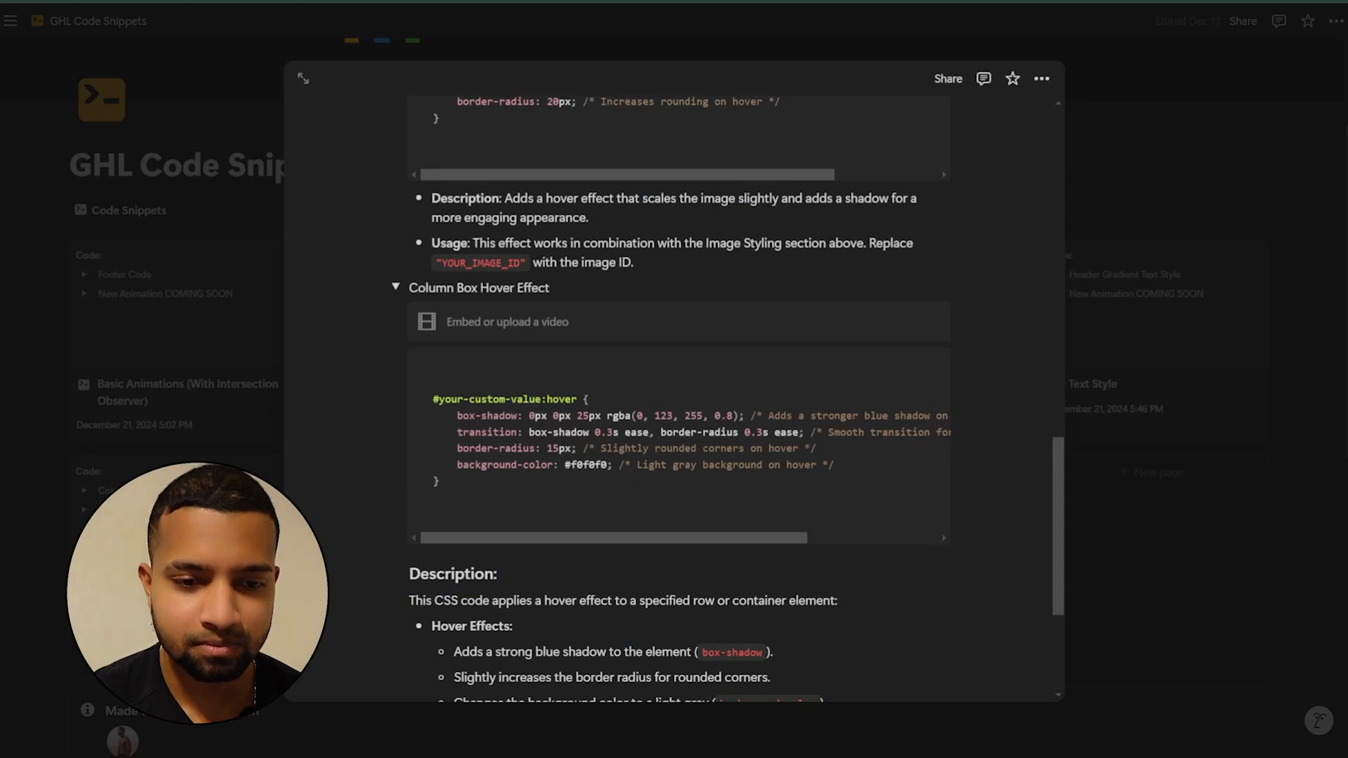
scroll(622, 205, "up", 15)
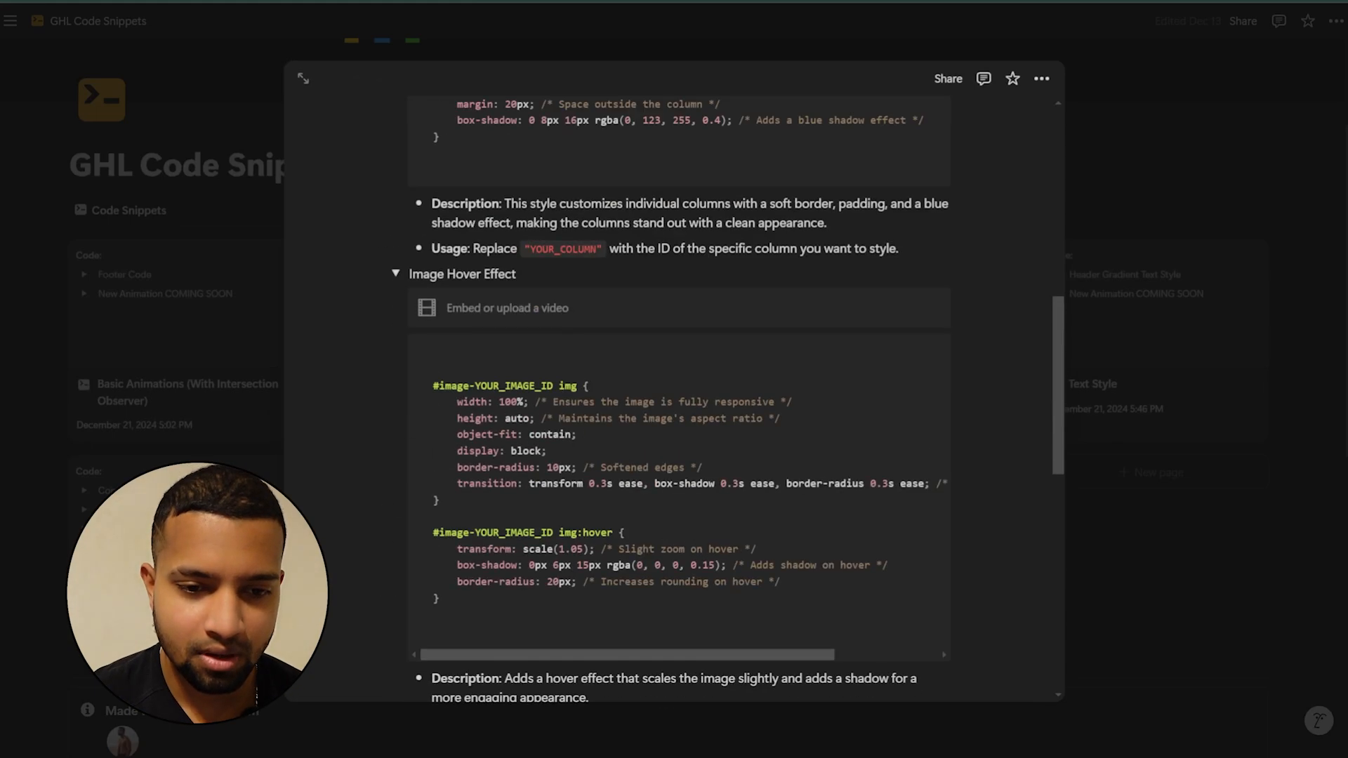
scroll(622, 205, "down", 5)
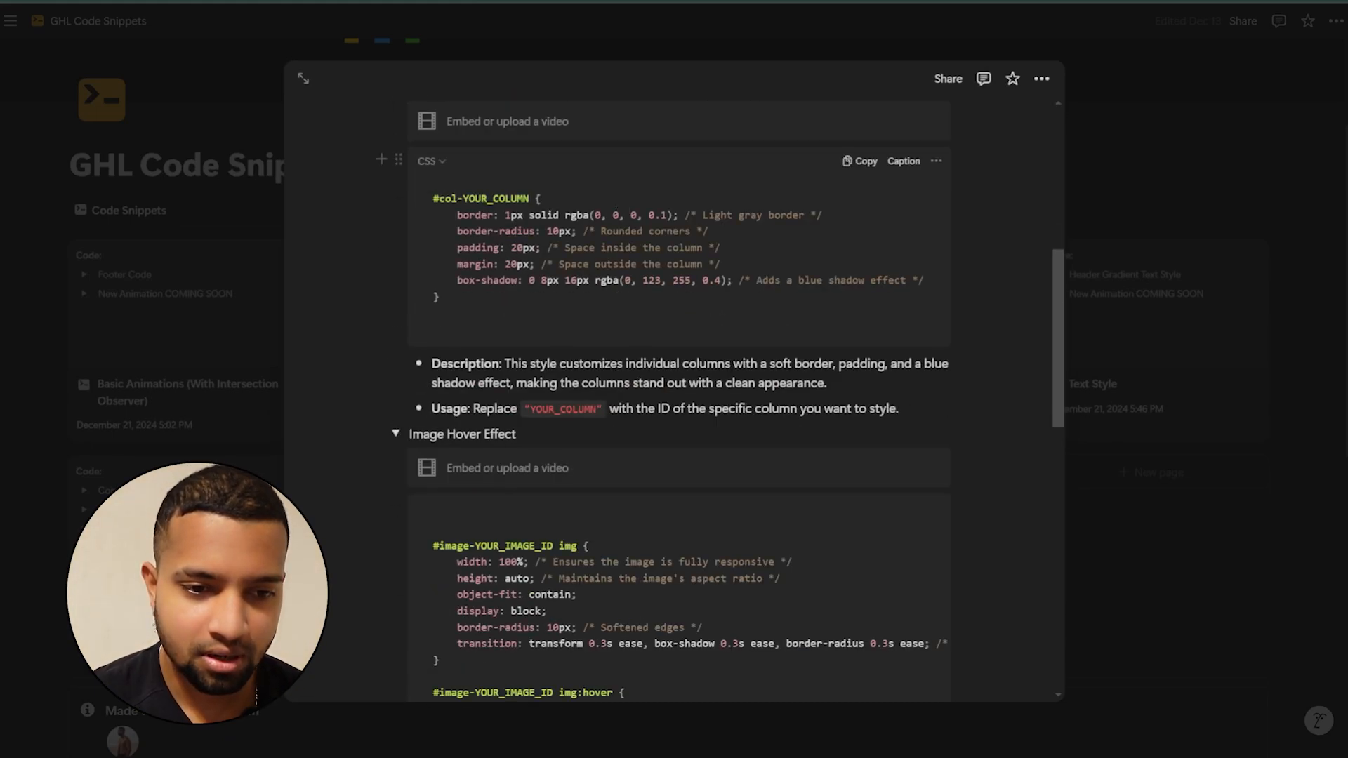
left_click(866, 163)
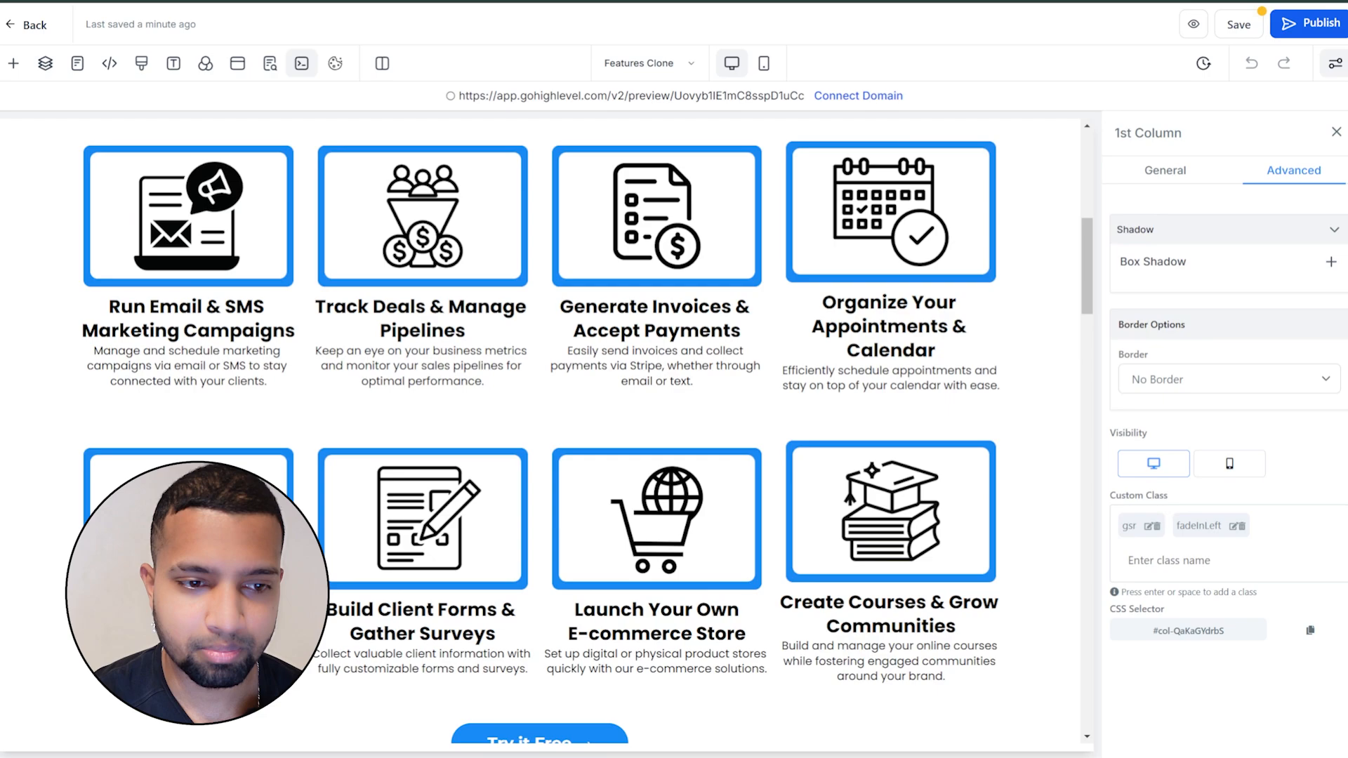
- In the GoHighLevel page builder, paste the copied column box styling into the page's custom CSS and save it
scroll(540, 350, "up", 5)
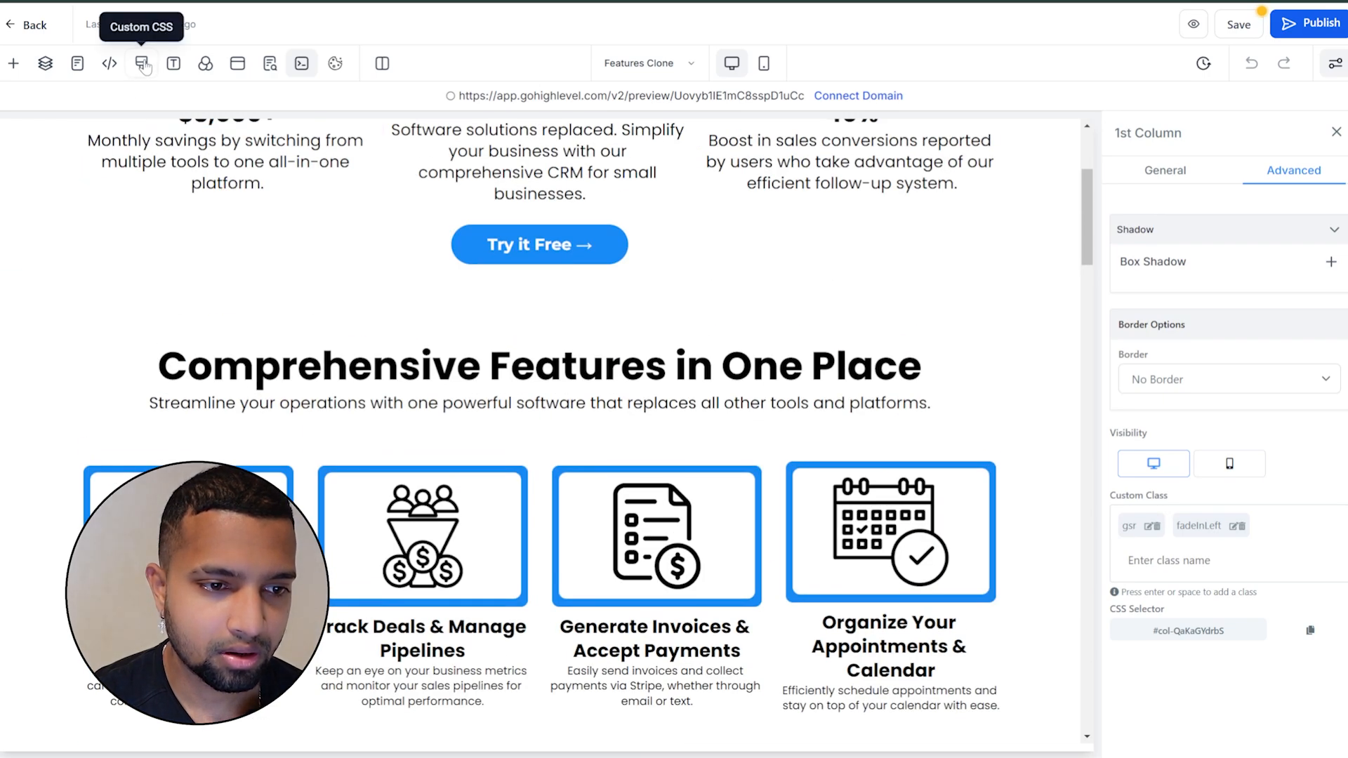
left_click(141, 64)
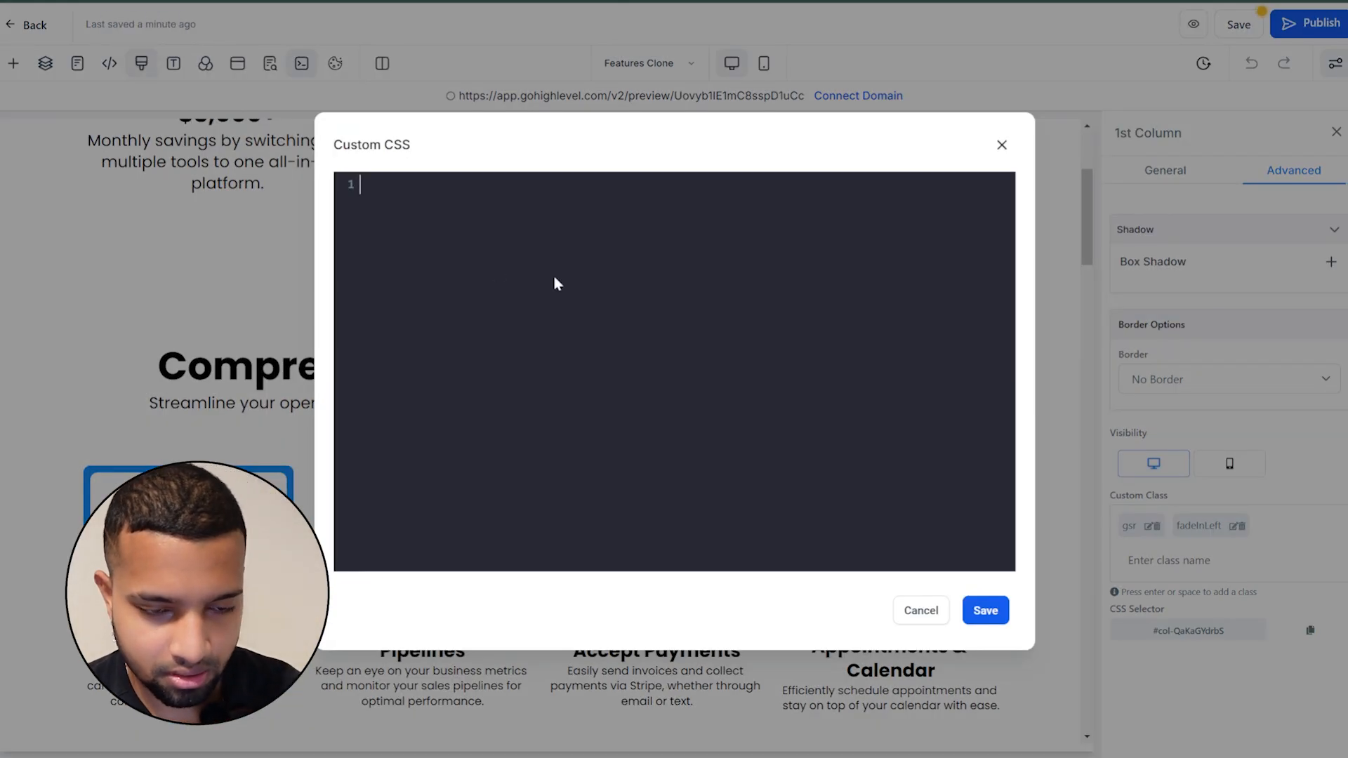
key("ctrl+v")
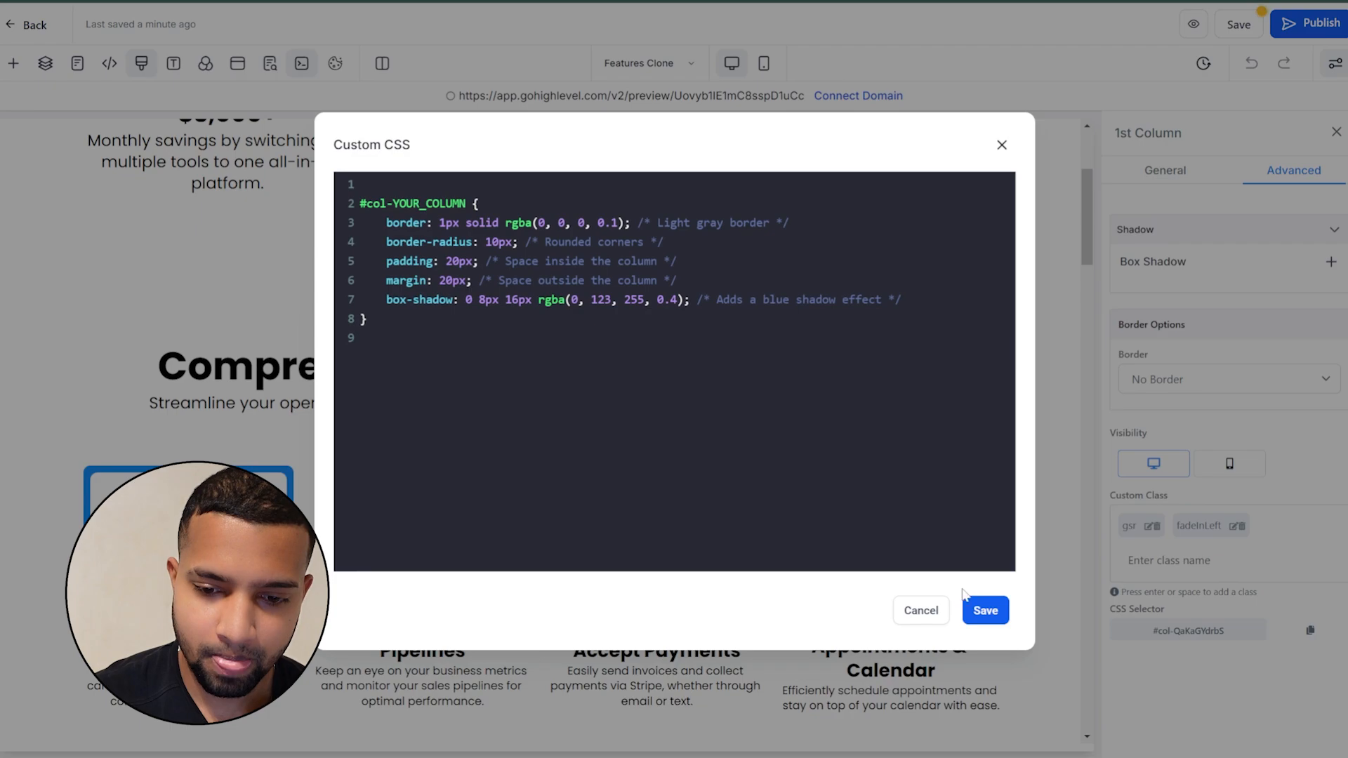
left_click(972, 609)
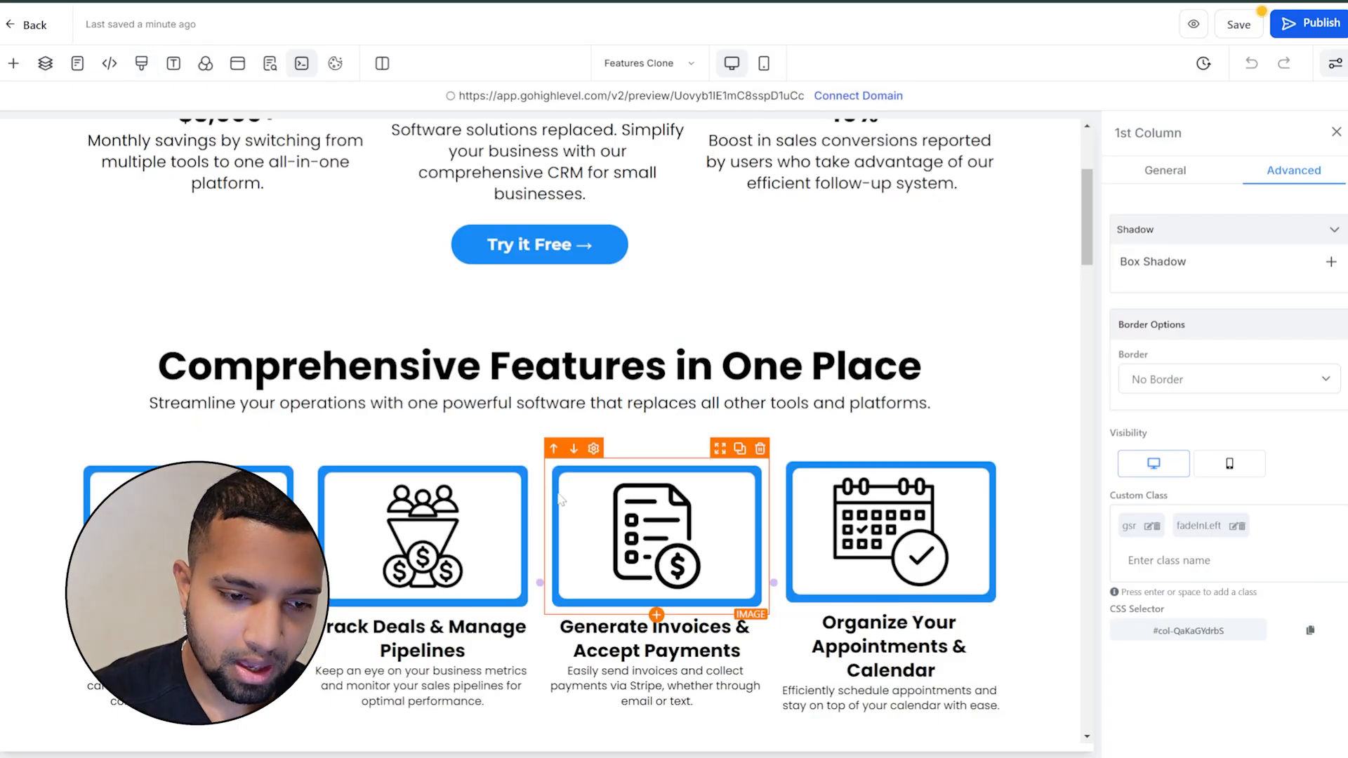
- Replace the #col-YOUR_COLUMN placeholder in the custom CSS with the "Run Email & SMS" column's selector, #col-cQQq4YY8sF, and save
left_click(211, 457)
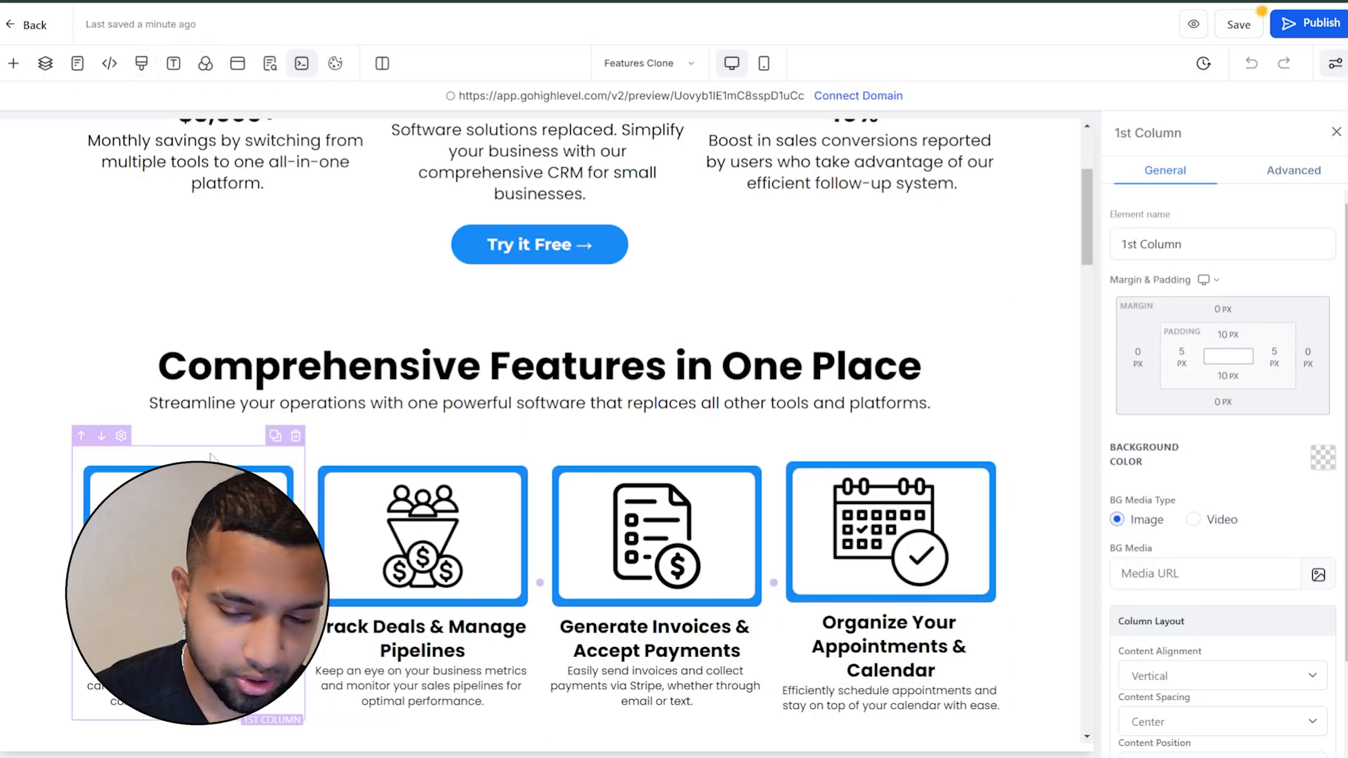
left_click(1302, 179)
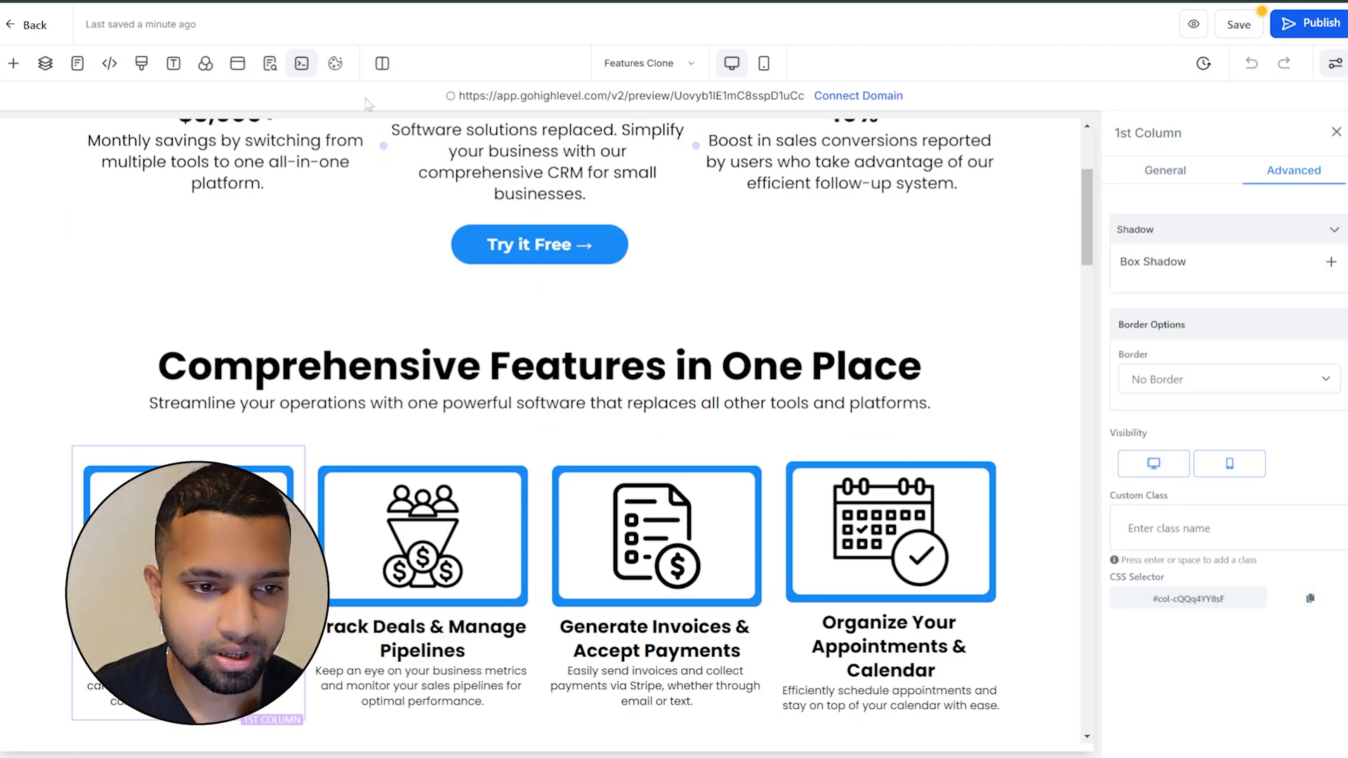
left_click(141, 64)
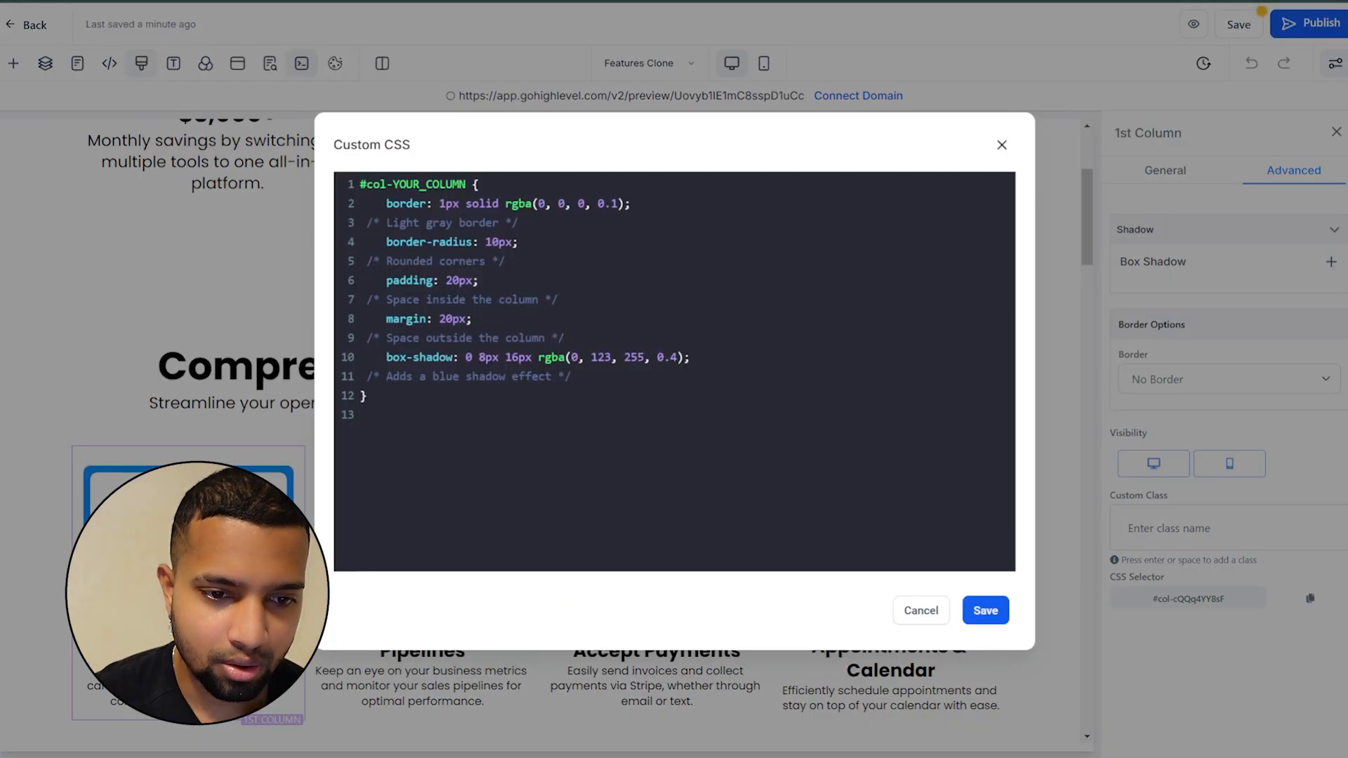
left_click_drag(465, 184, 360, 184)
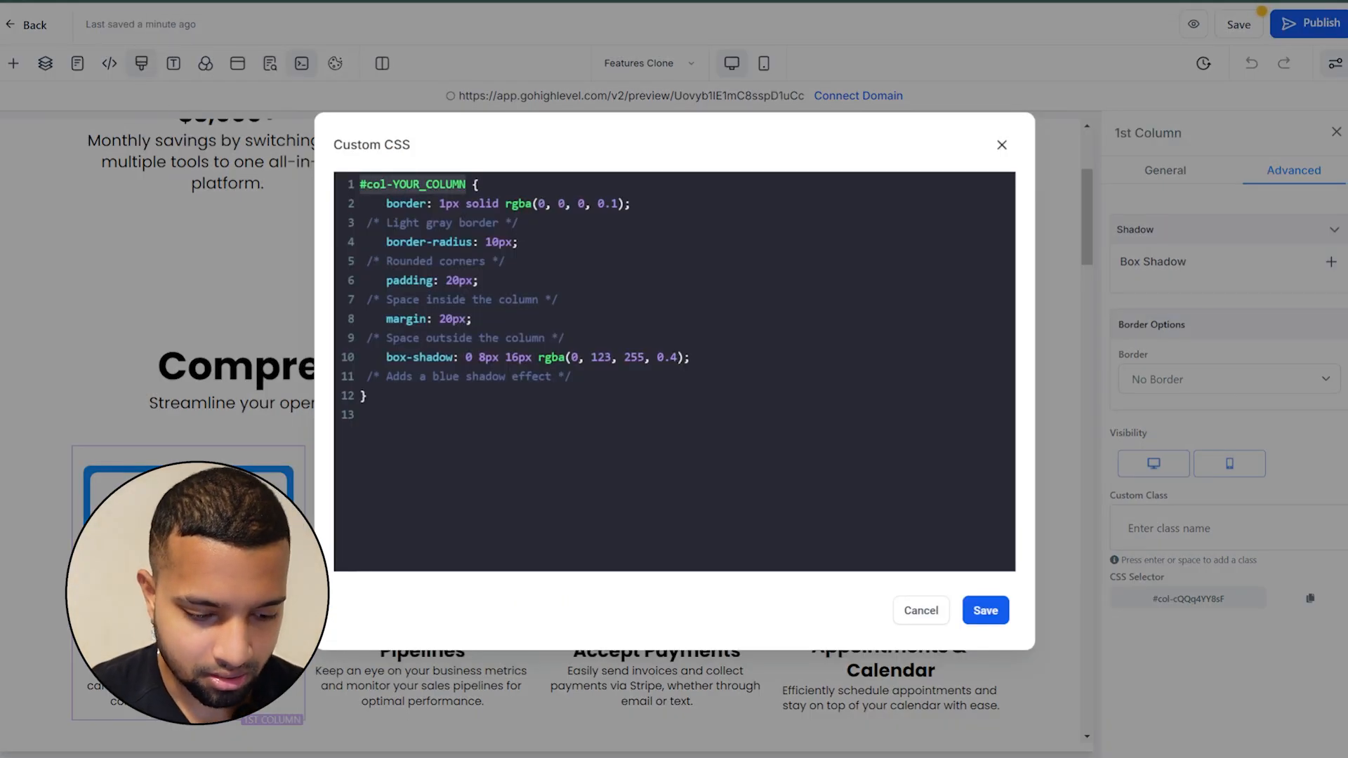
key("ctrl+v")
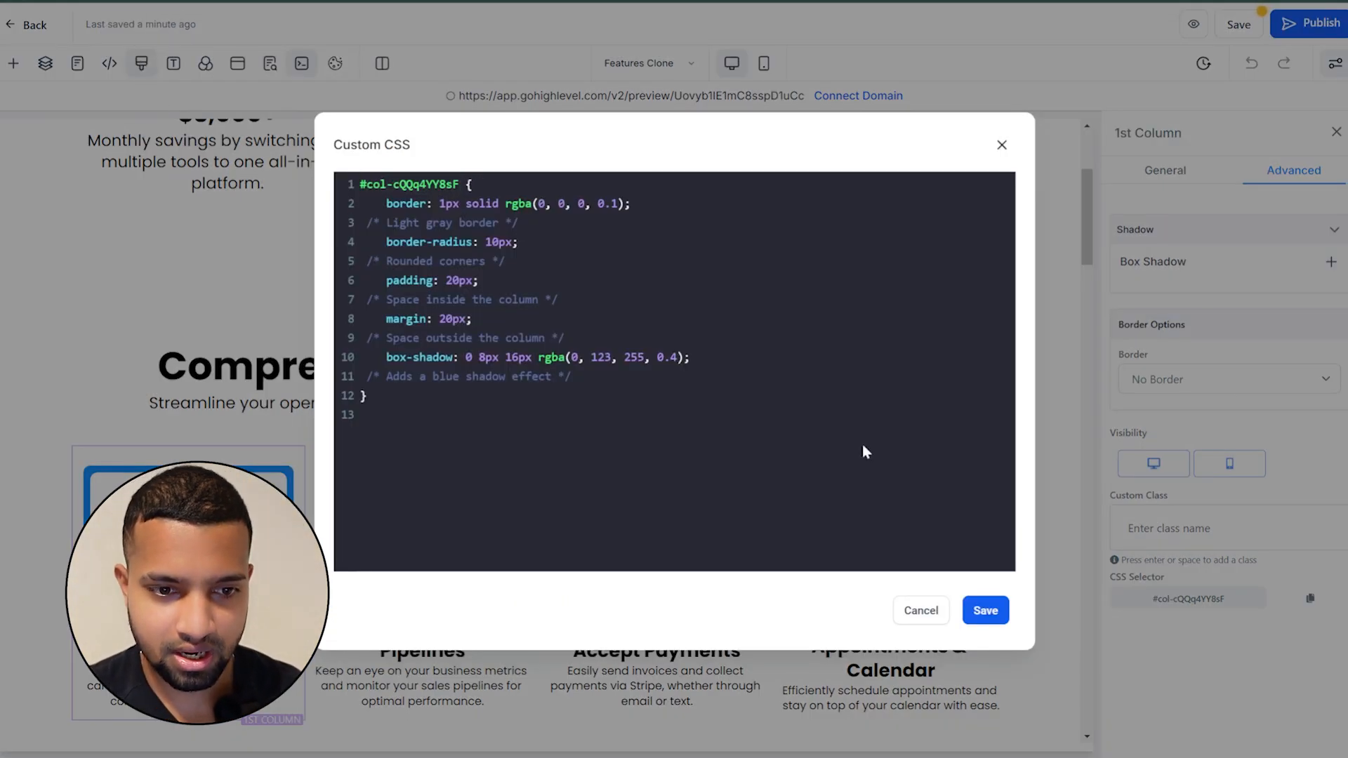
left_click(985, 608)
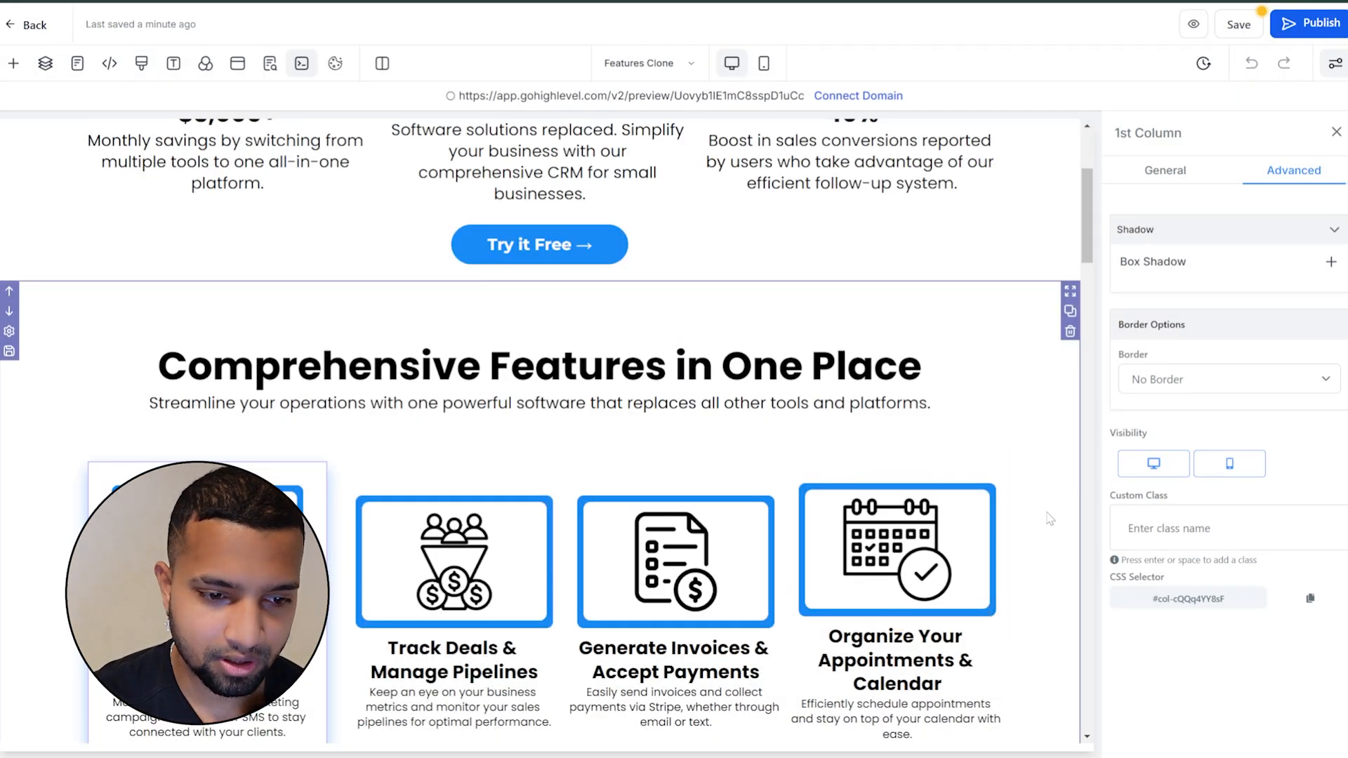
- Add the "Track Deals & Manage Pipelines" column's selector, #col-5Sy6e2-HsD, to the custom CSS rule on its own comma-separated line and save
left_click(1049, 518)
scroll(668, 458, "down", 5)
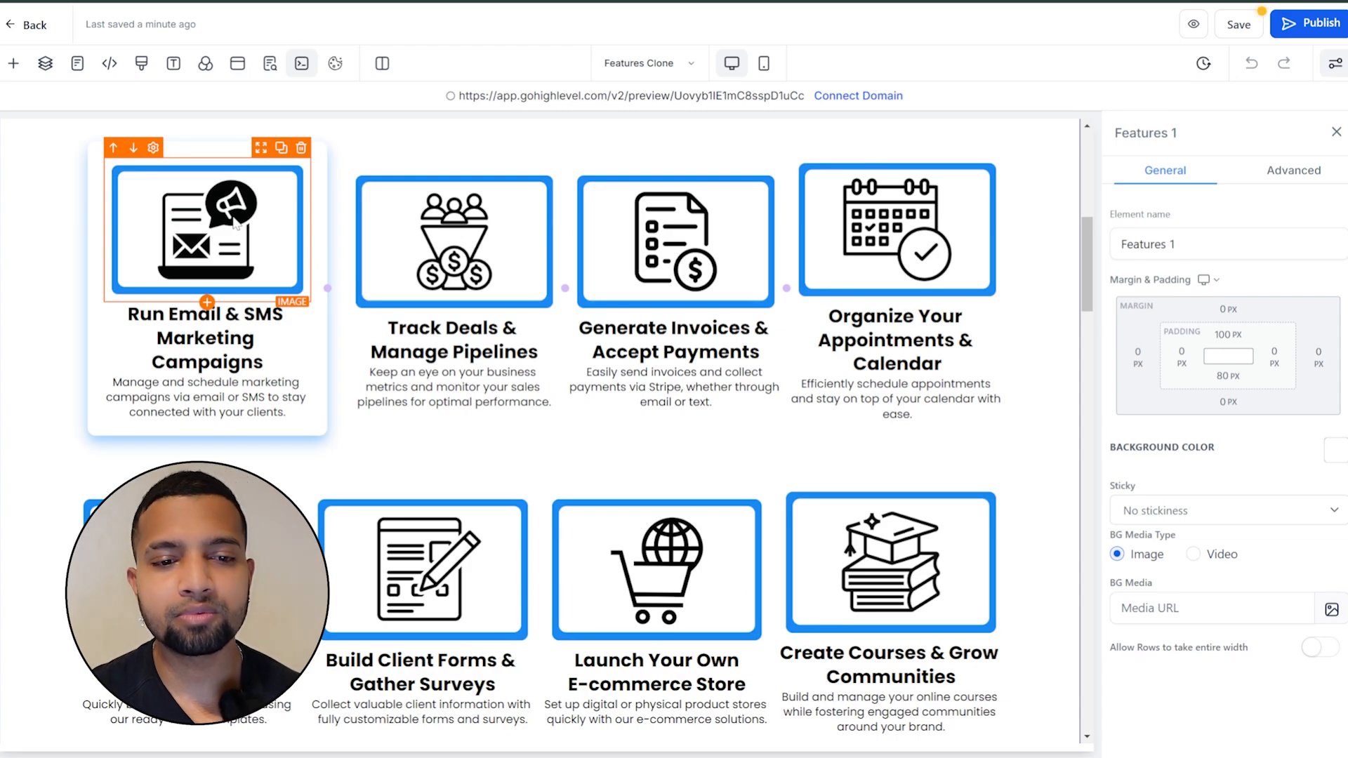
left_click(434, 151)
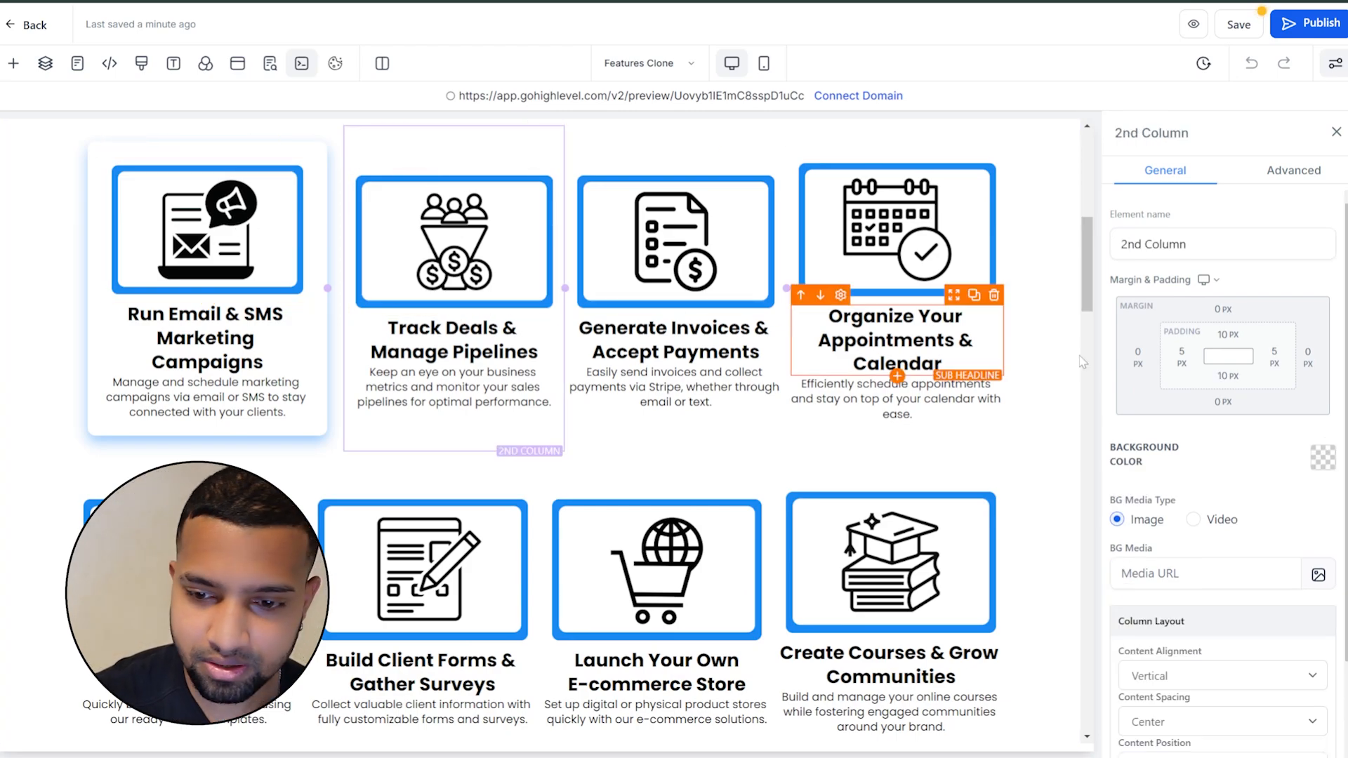
left_click(1291, 173)
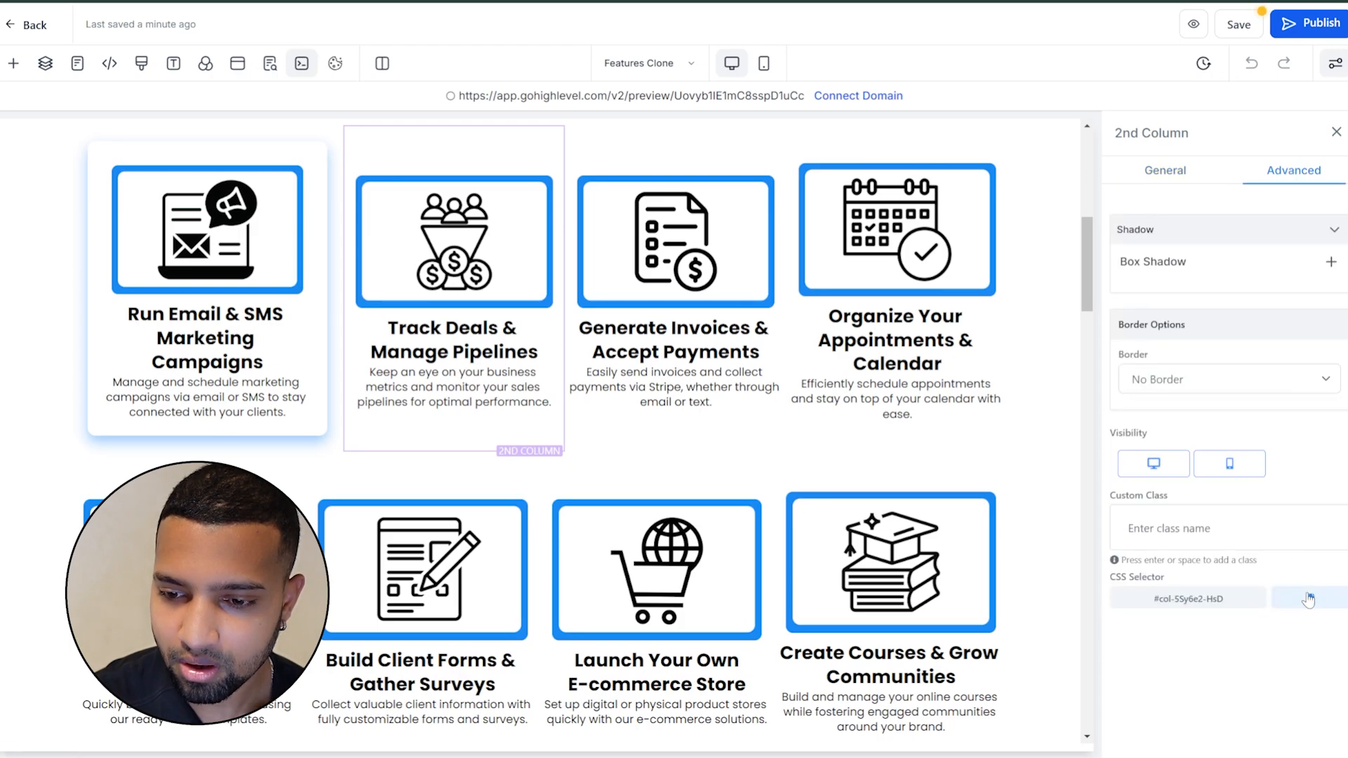
left_click(141, 63)
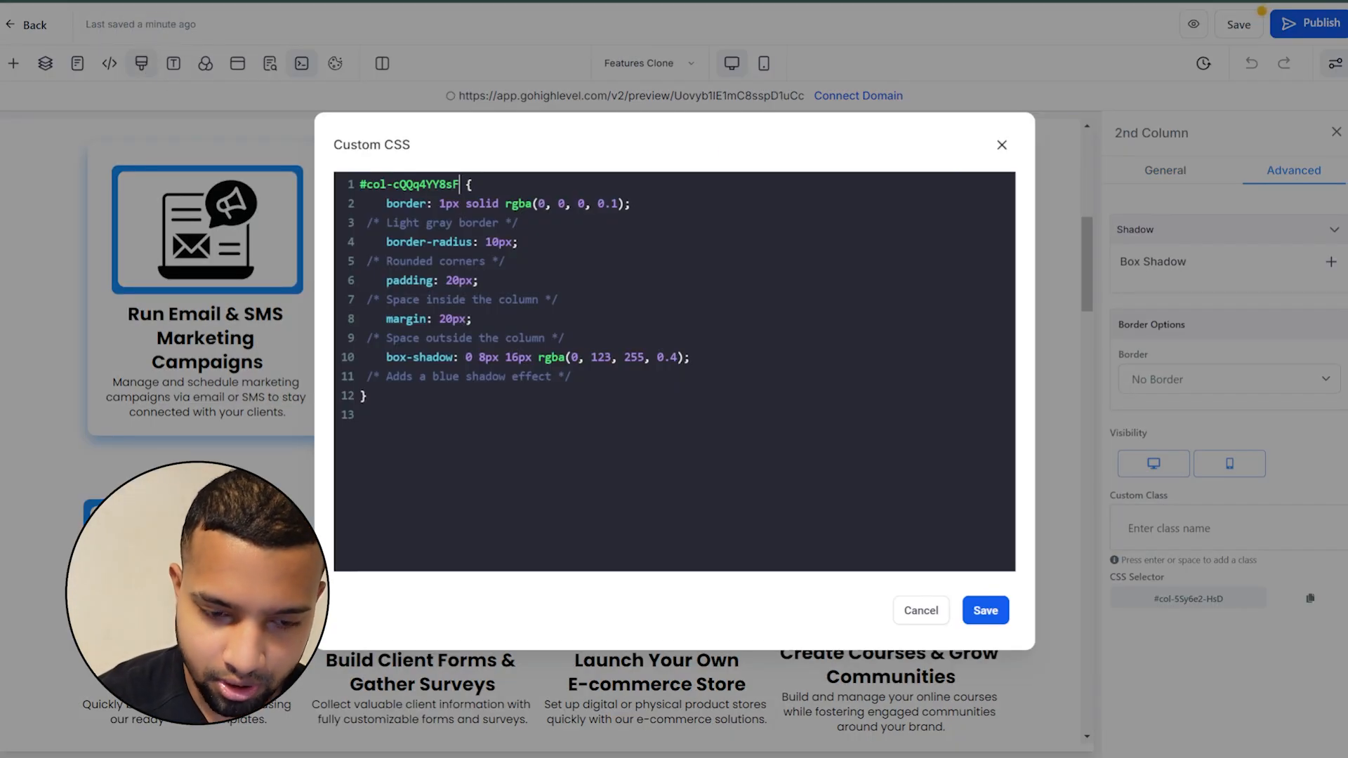
type(",")
key("Return")
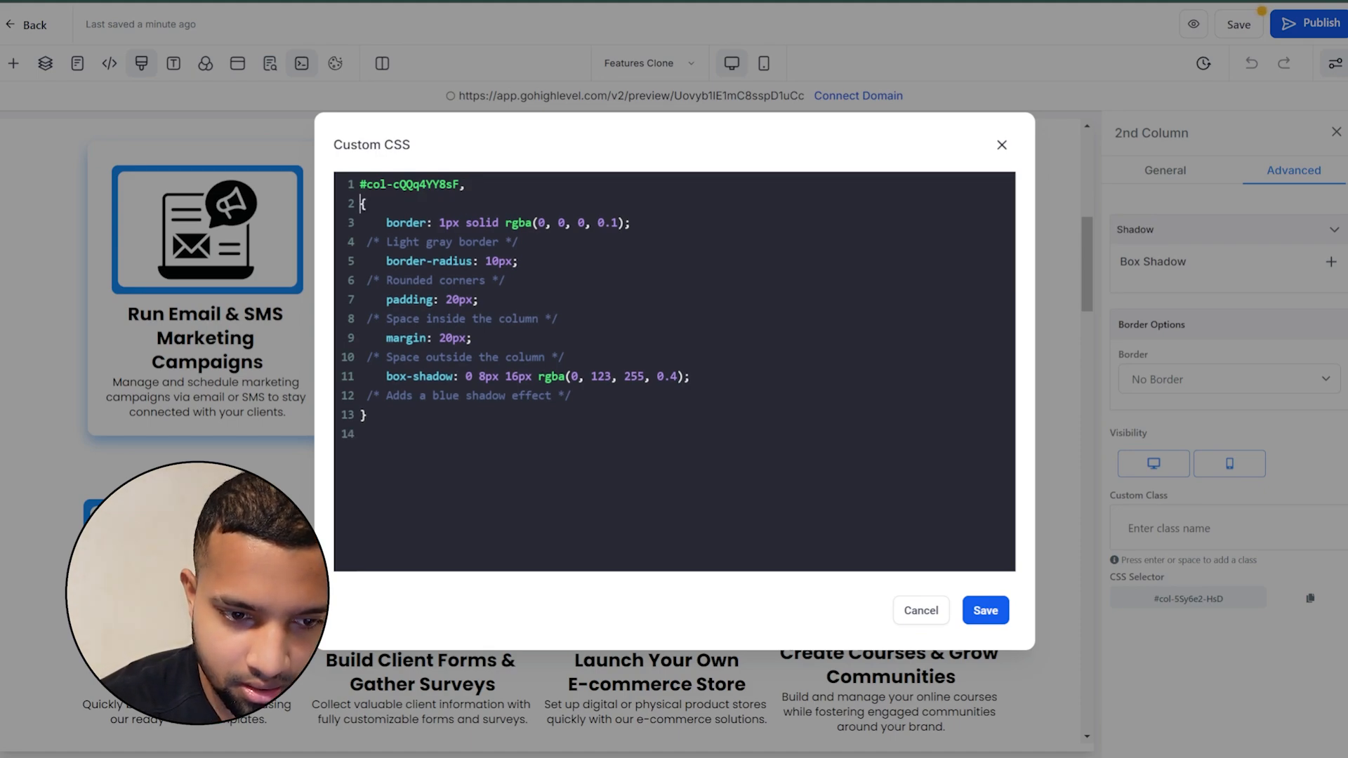
key("ctrl+v")
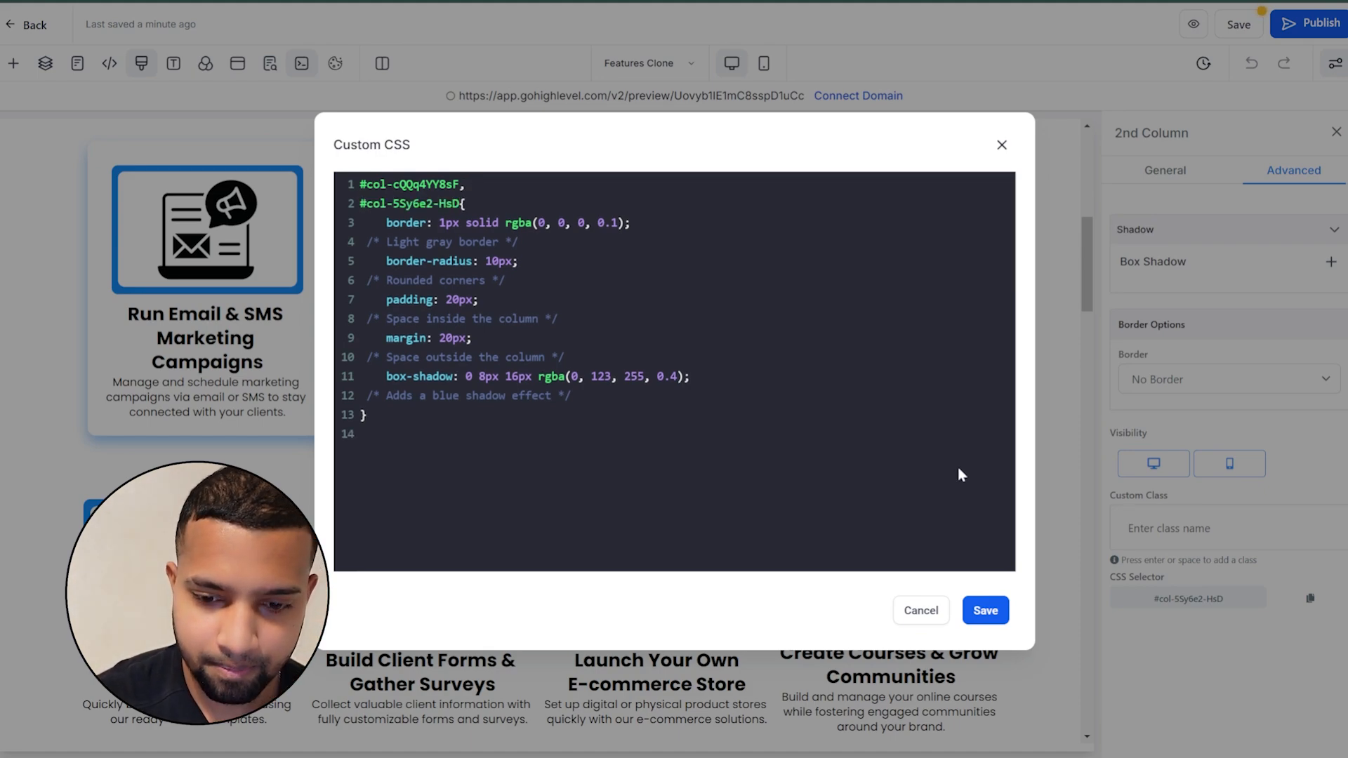
left_click(986, 610)
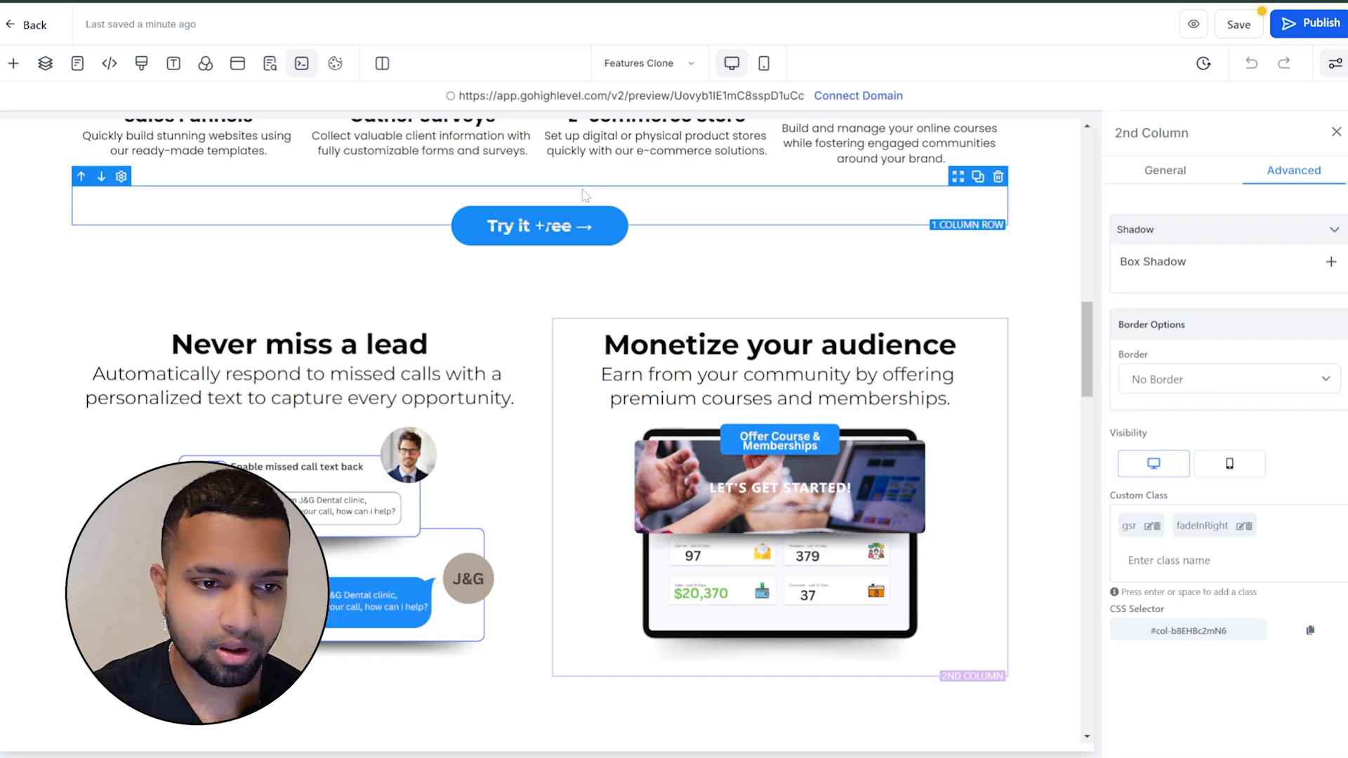
- Add the "Monetize your audience" column's selector, #col-b8EHBc2mN6, as a third entry in the custom CSS rule and save
left_click(142, 69)
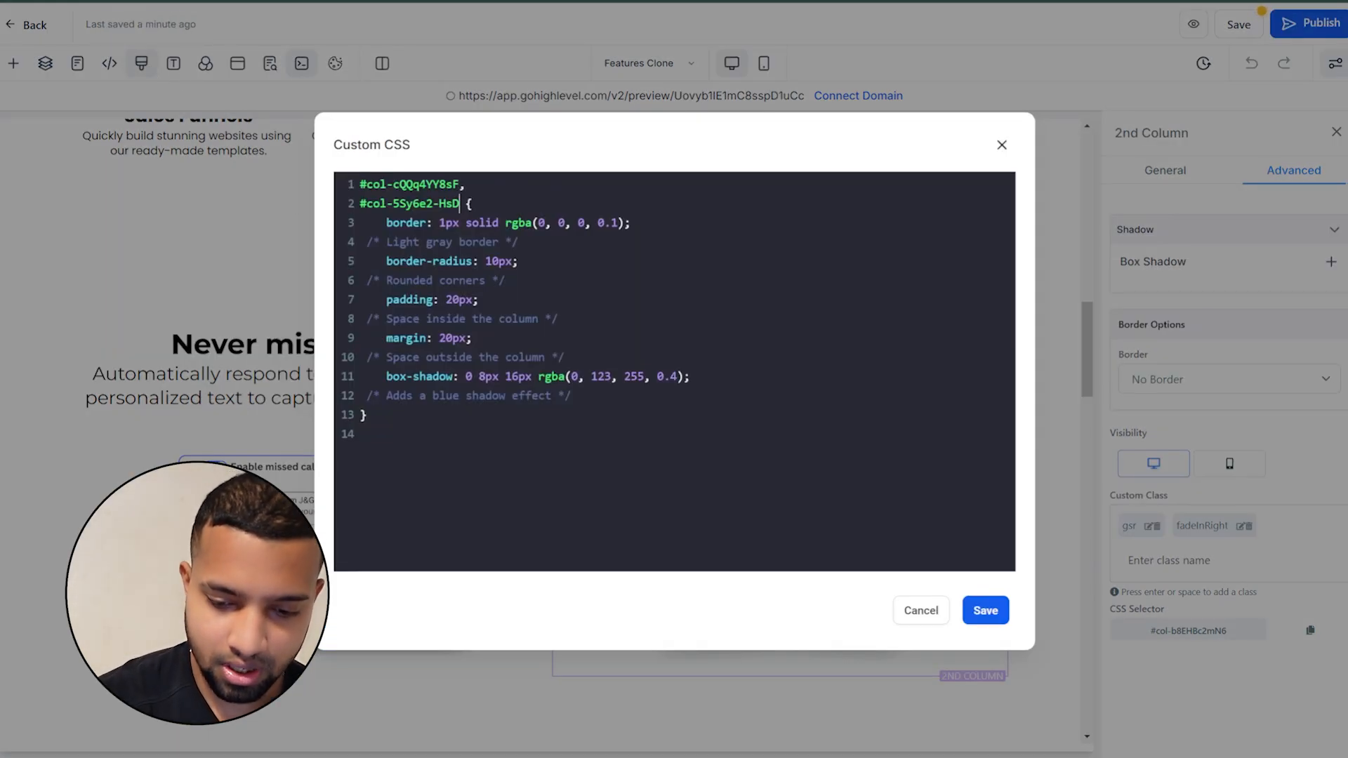
type(",")
key("Return")
type("#col-b8EHBc2mN6")
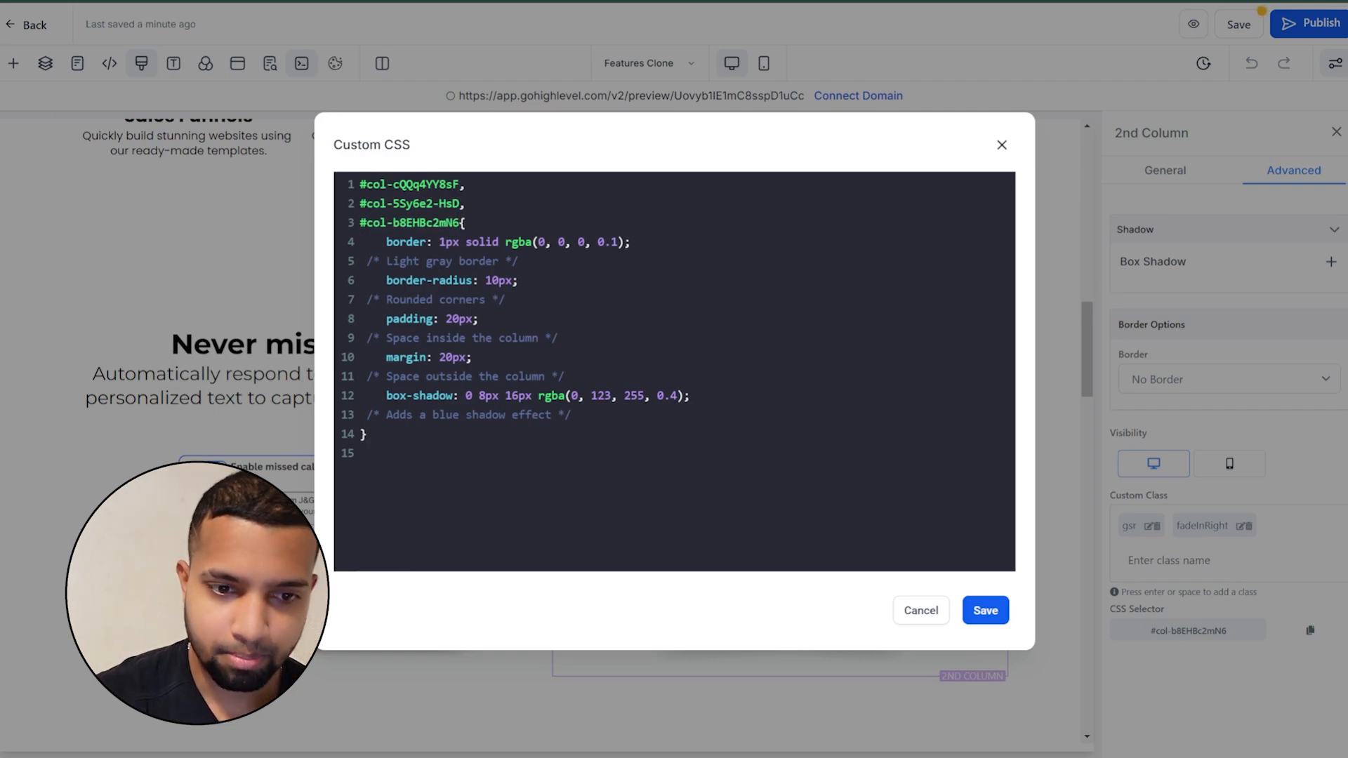
left_click(979, 610)
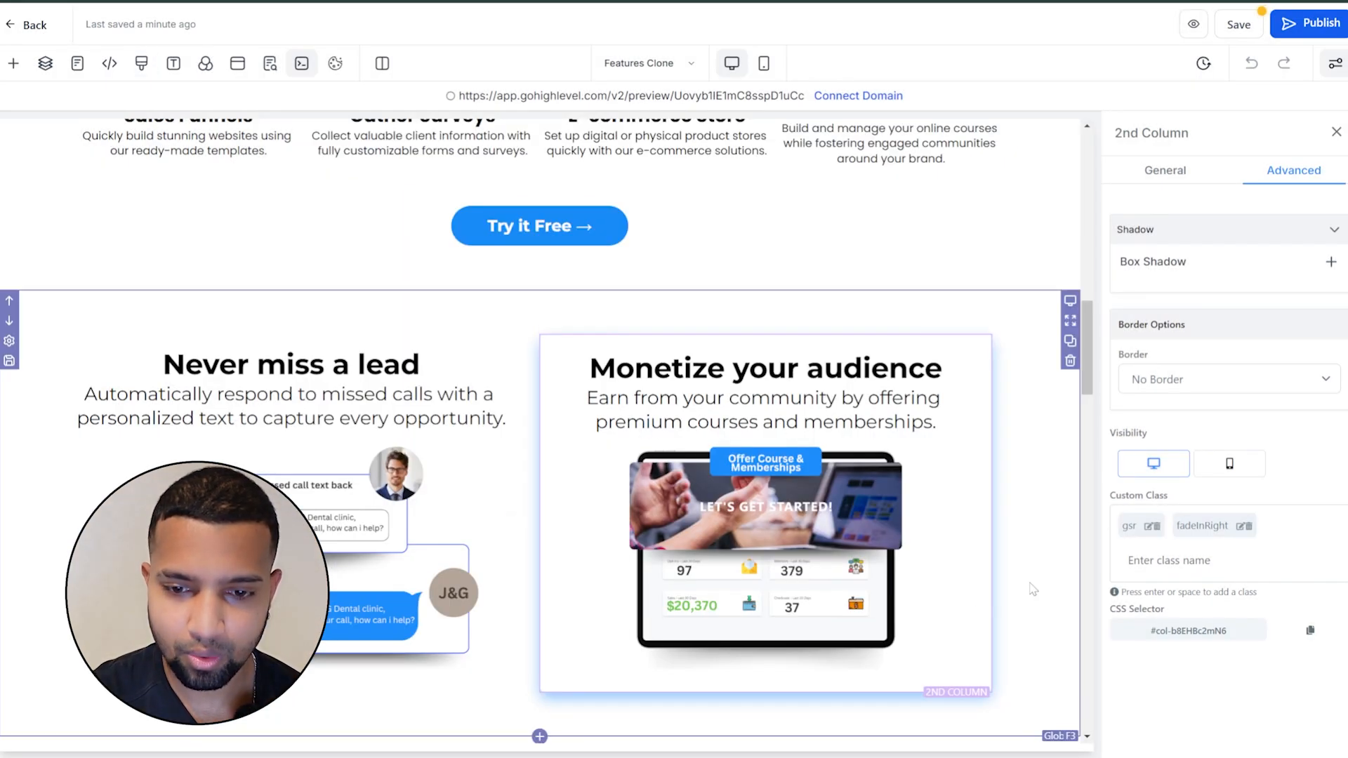
left_click(1031, 584)
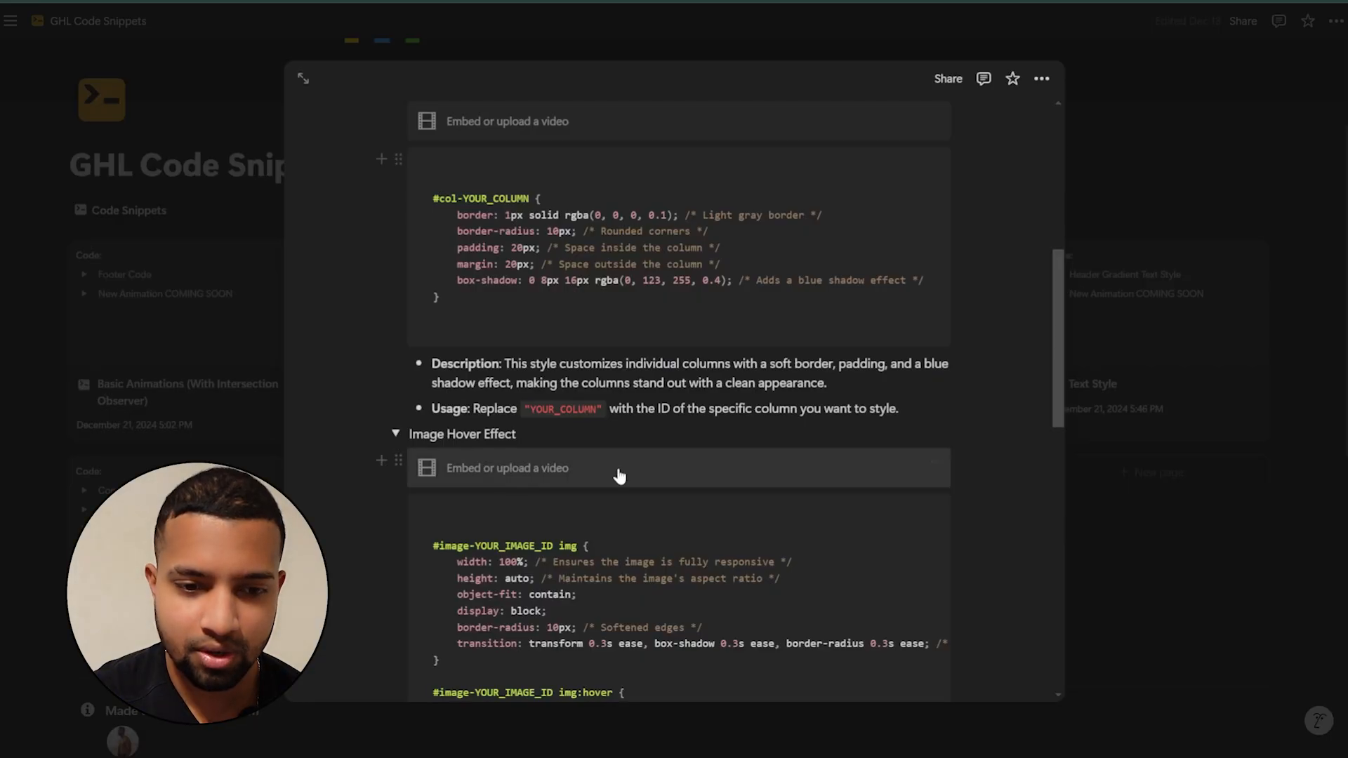
- Copy the Column Box Hover Effect CSS from the Notion snippet page
scroll(616, 472, "down", 5)
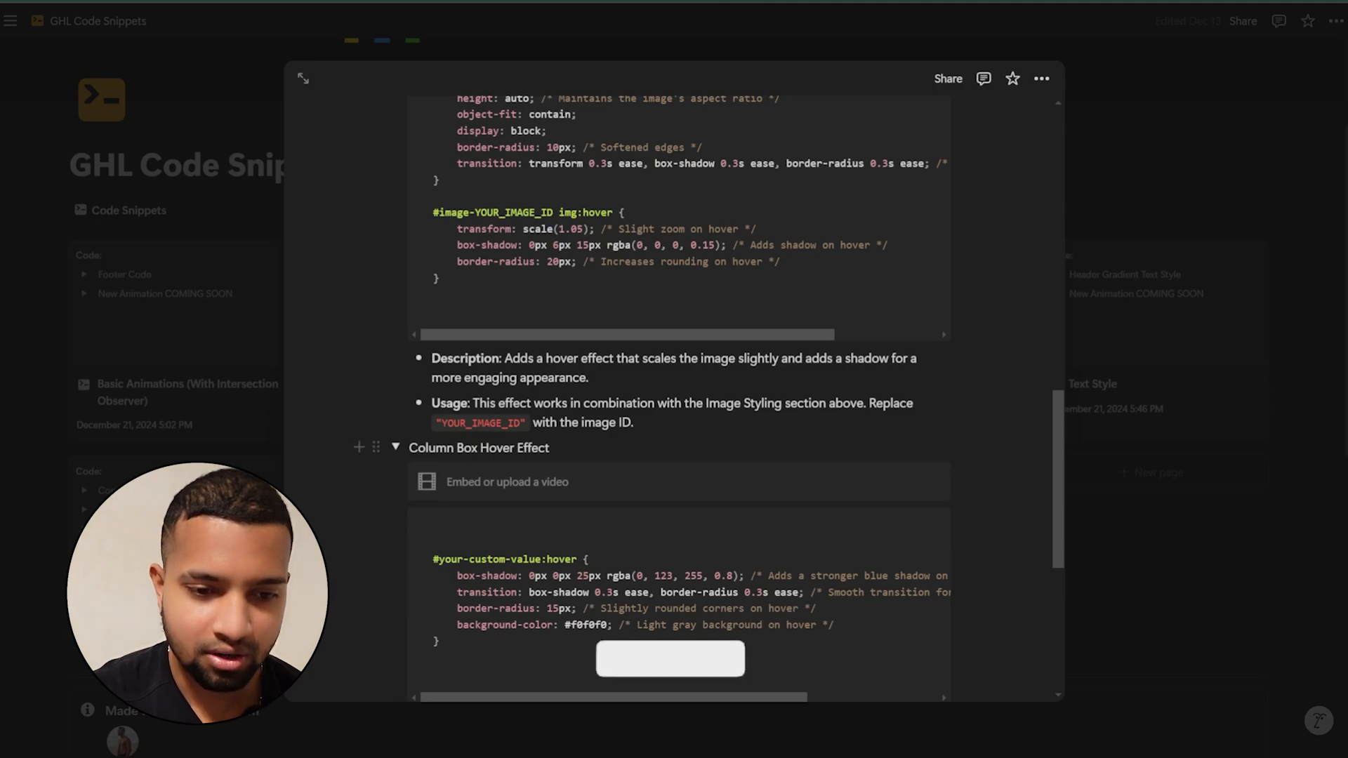
scroll(632, 393, "down", 3)
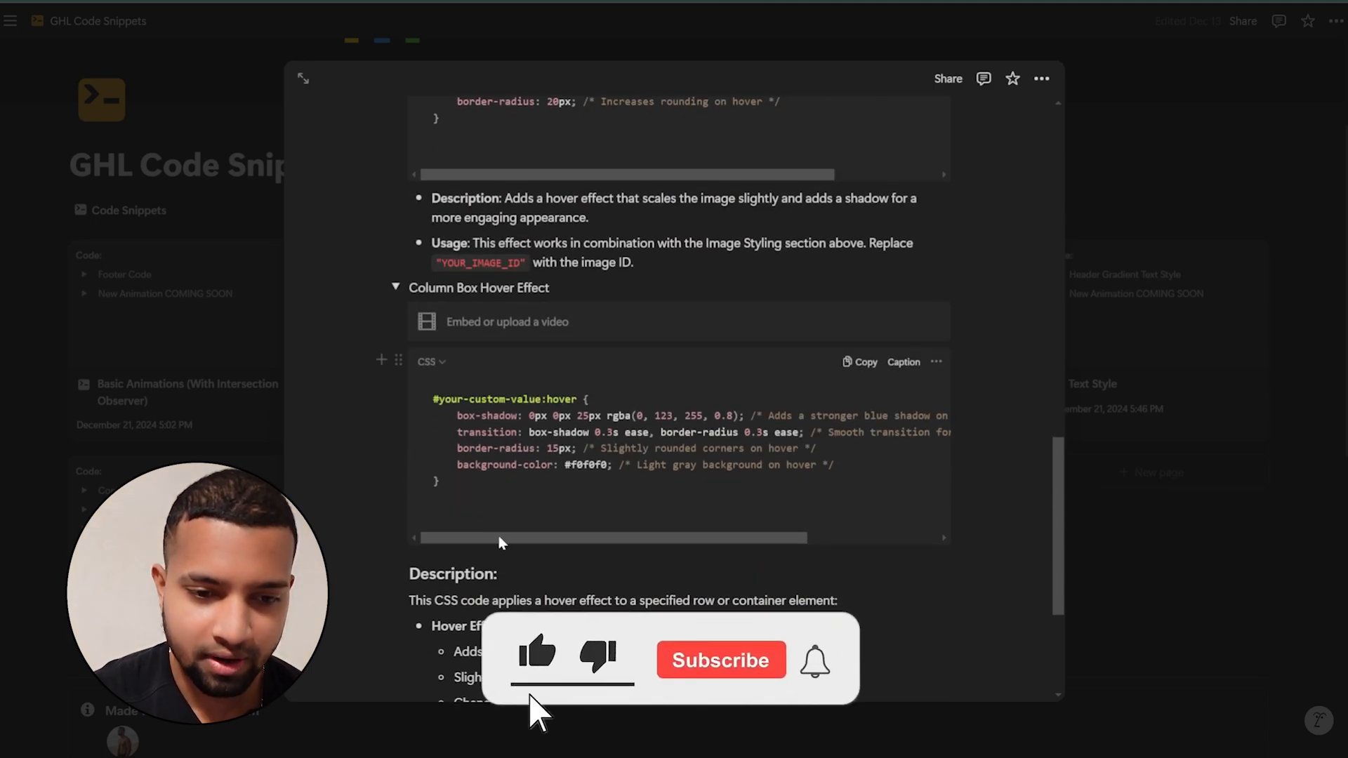
left_click_drag(440, 481, 431, 416)
right_click(453, 393)
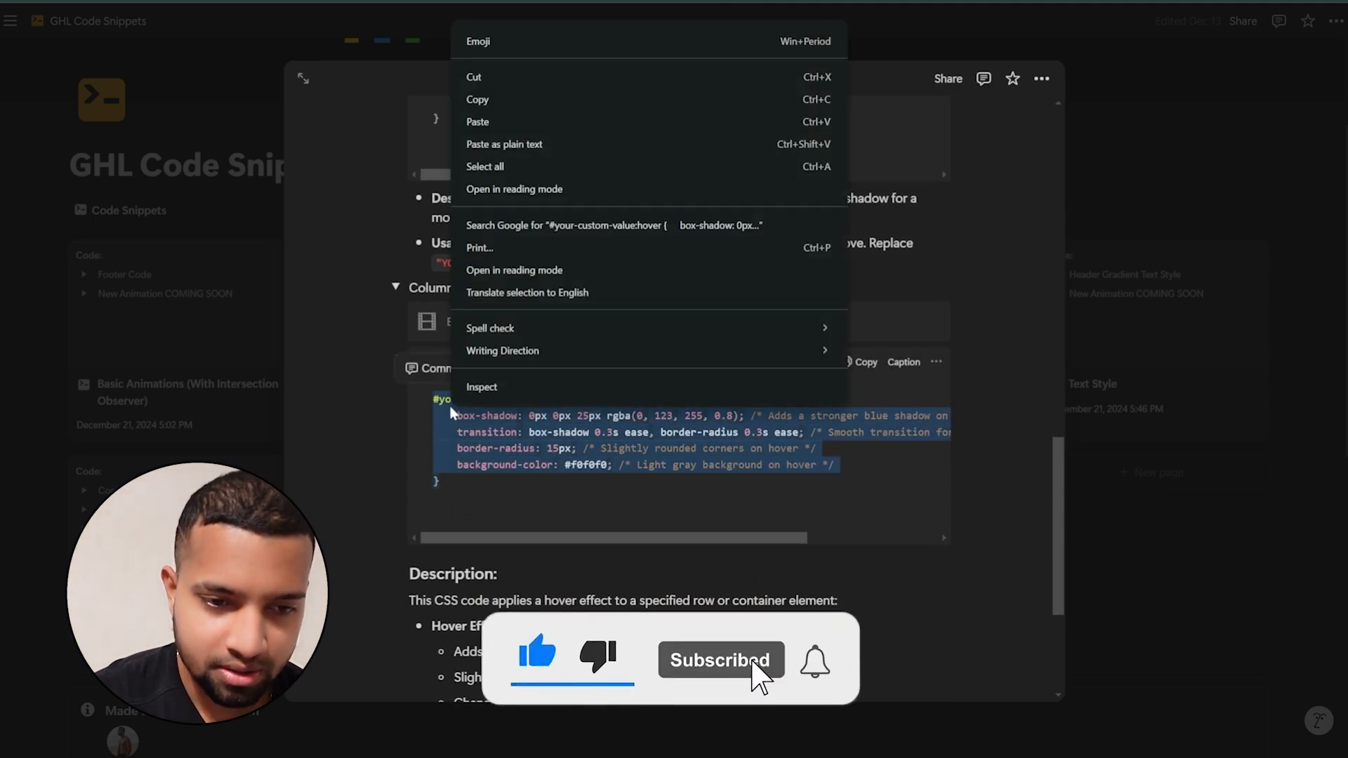
left_click(482, 96)
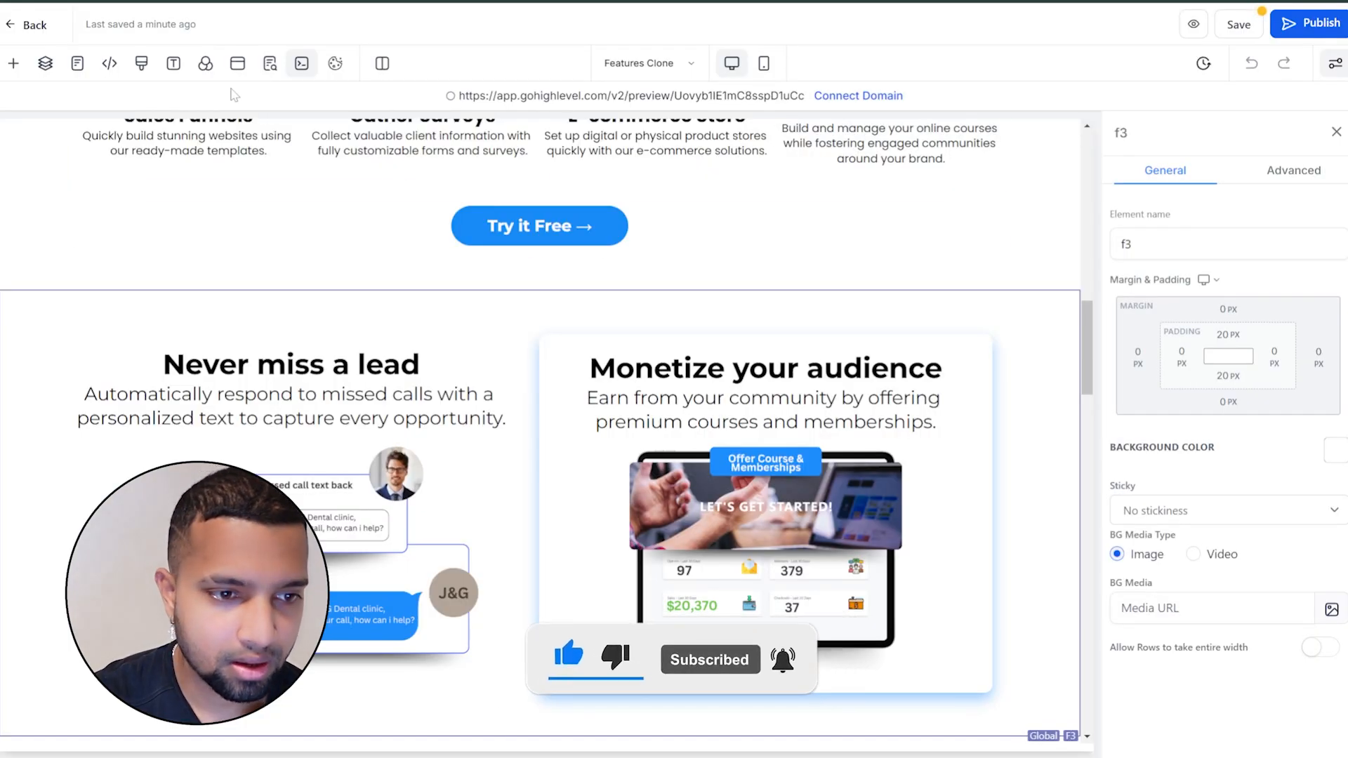
- Paste the #your-custom-value:hover rule below the existing column rule in the GoHighLevel page's custom CSS, separated by a blank line
left_click(141, 63)
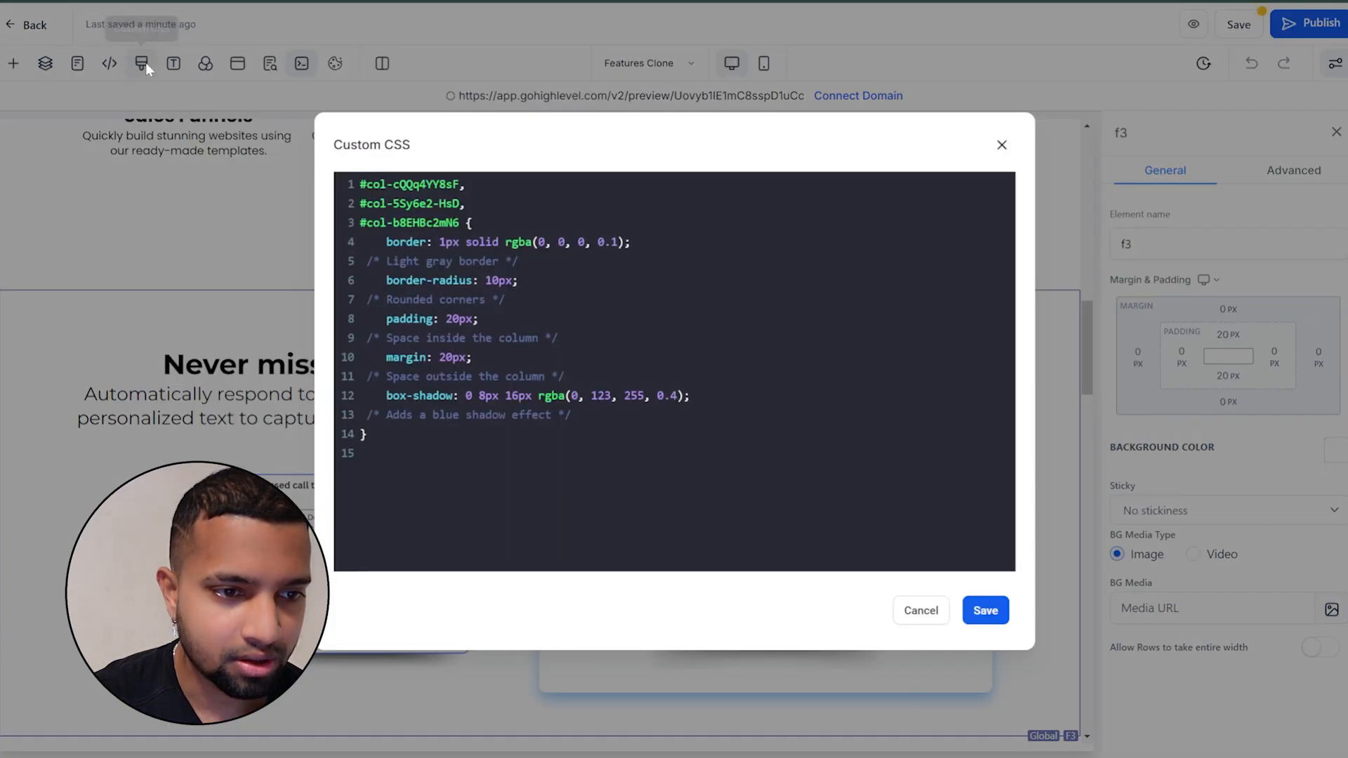
key("Return")
key("Return")
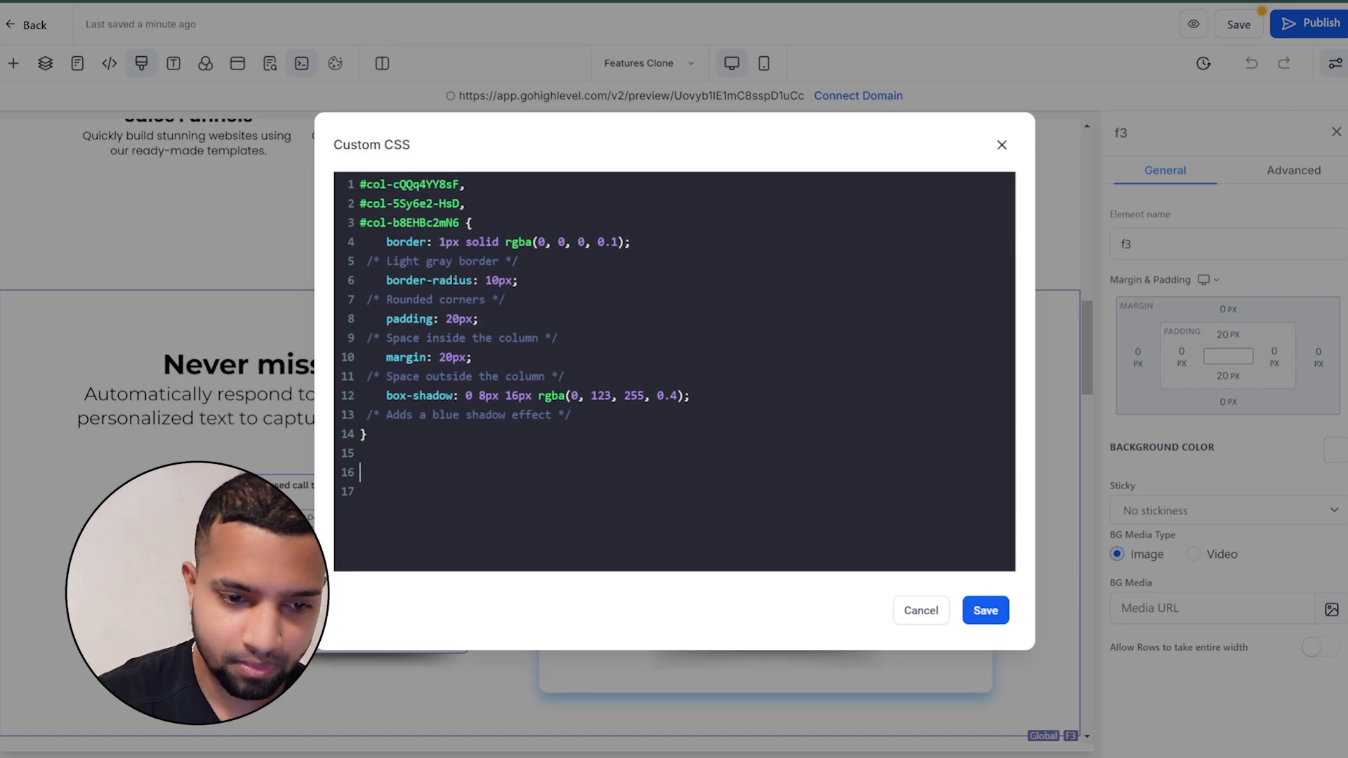
key("ctrl+v")
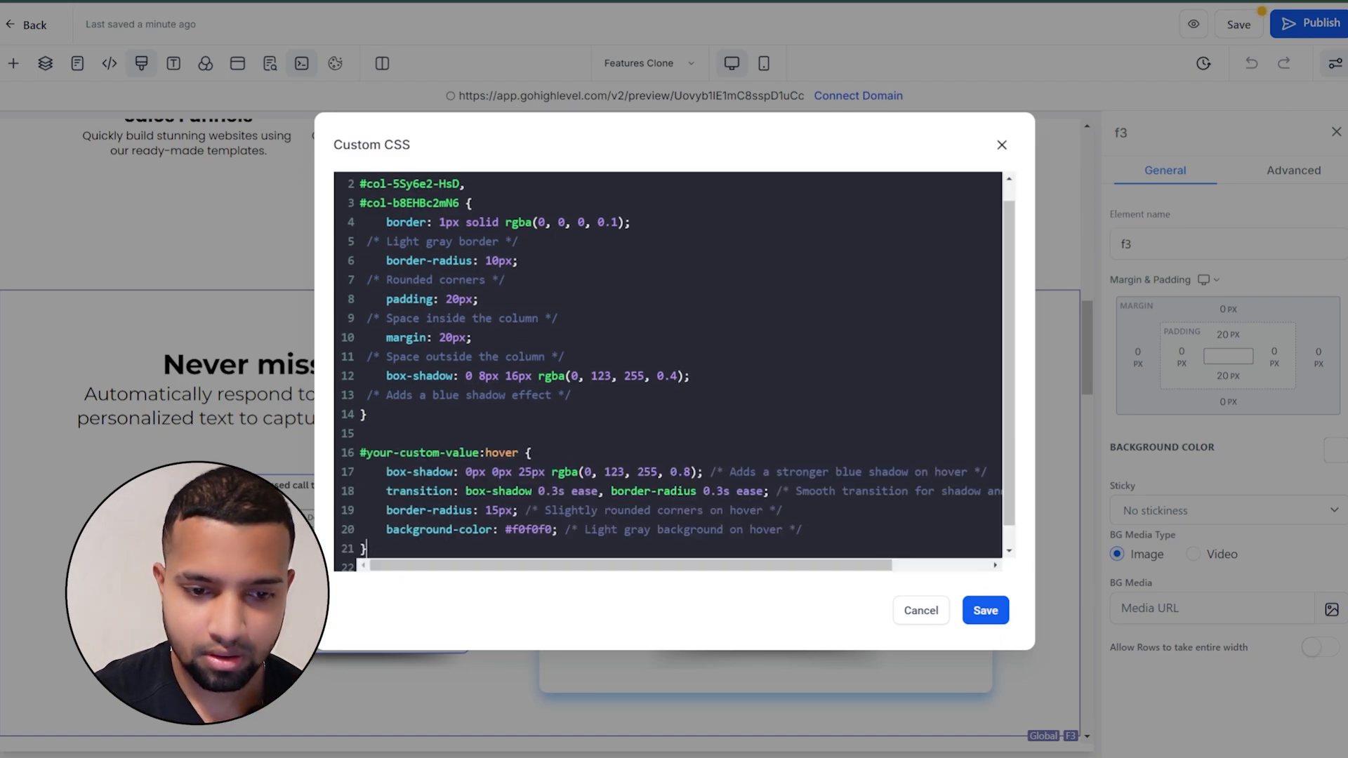
- Save the custom CSS and copy the CSS selector of the "Monetize your audience" column
left_click(985, 611)
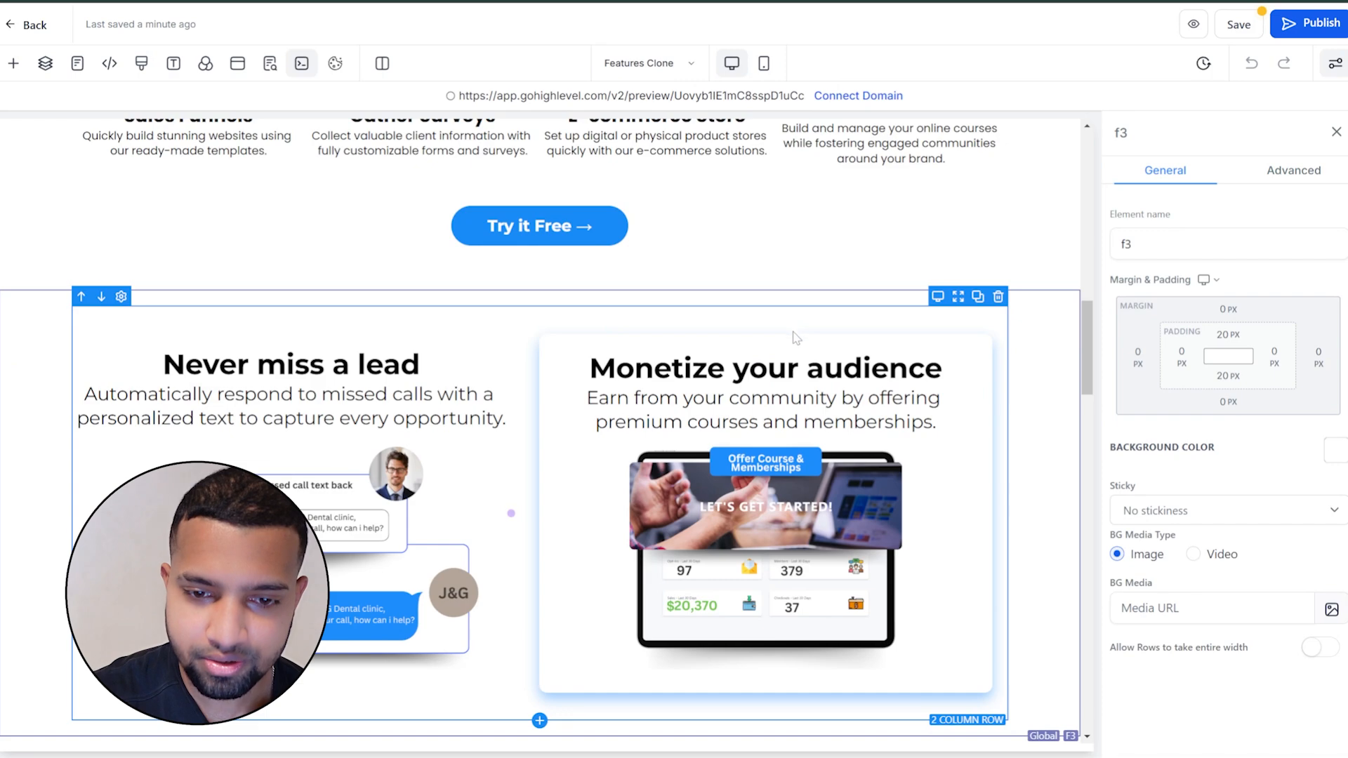
left_click(795, 338)
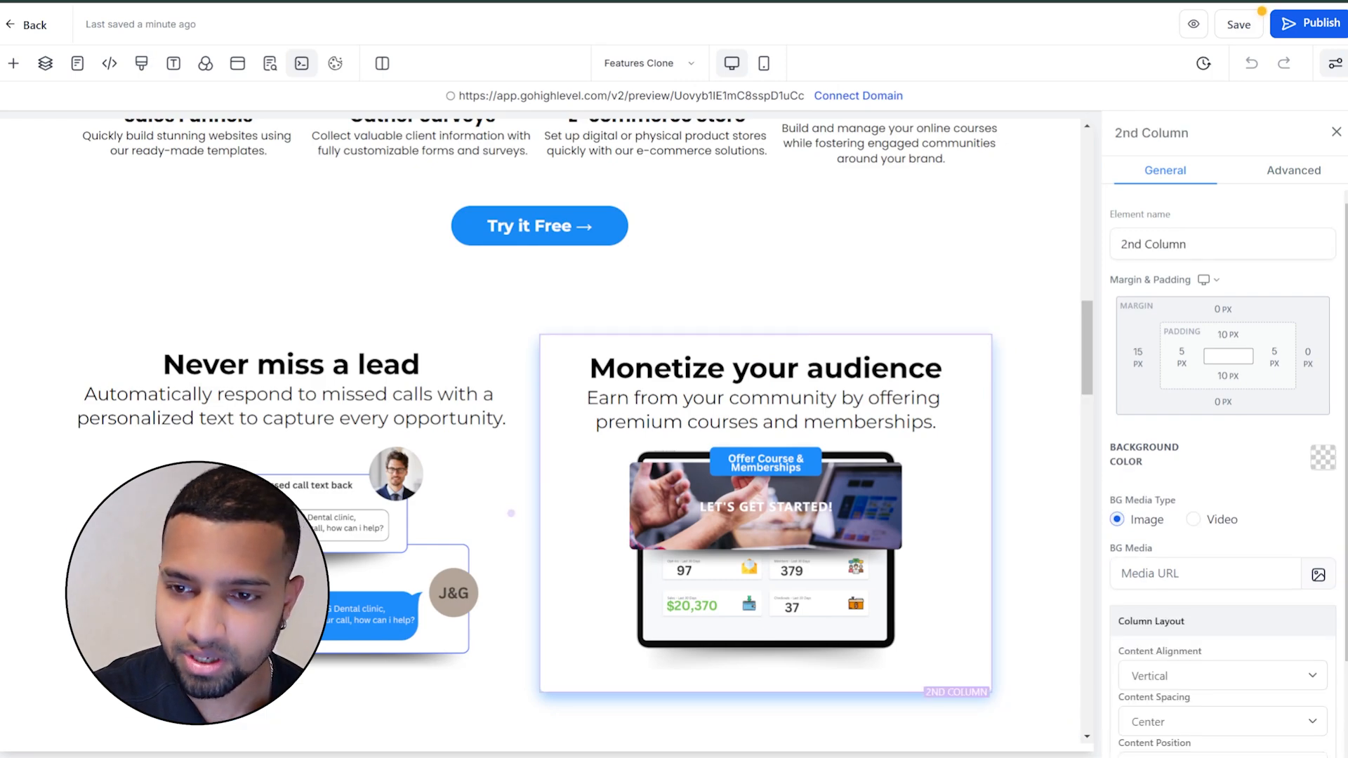
left_click(1298, 179)
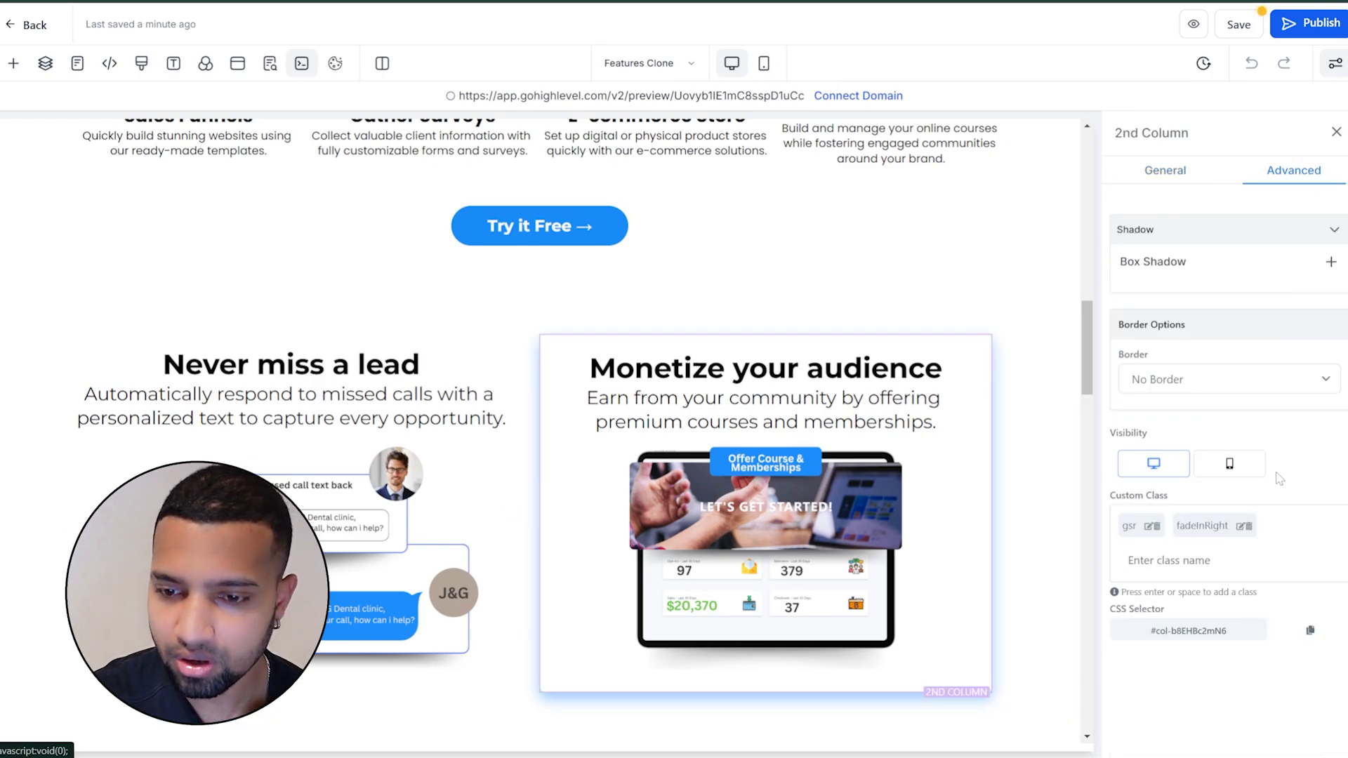
left_click(1309, 632)
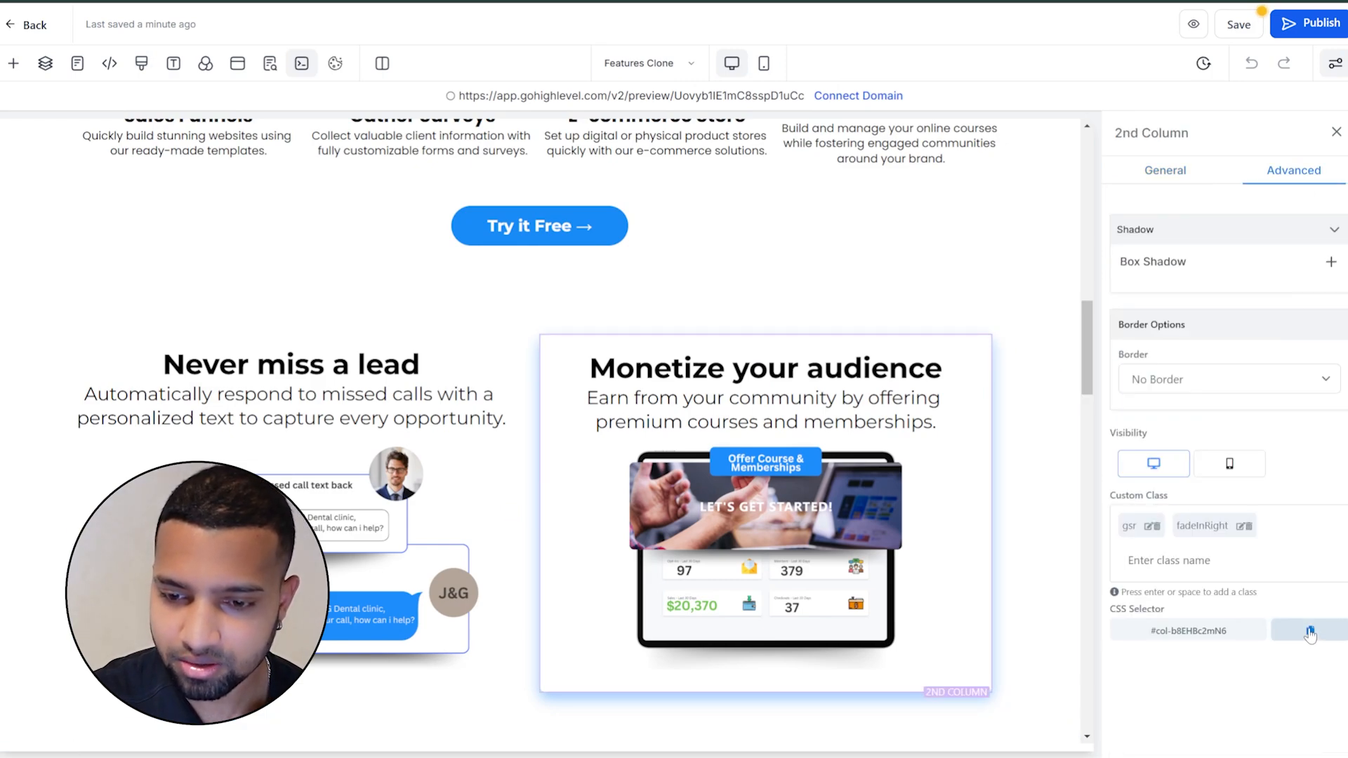
- Replace #your-custom-value in the custom CSS hover rule with the copied selector, #col-b8EHBc2mN6, keeping :hover, and save
left_click(145, 70)
scroll(667, 372, "down", 3)
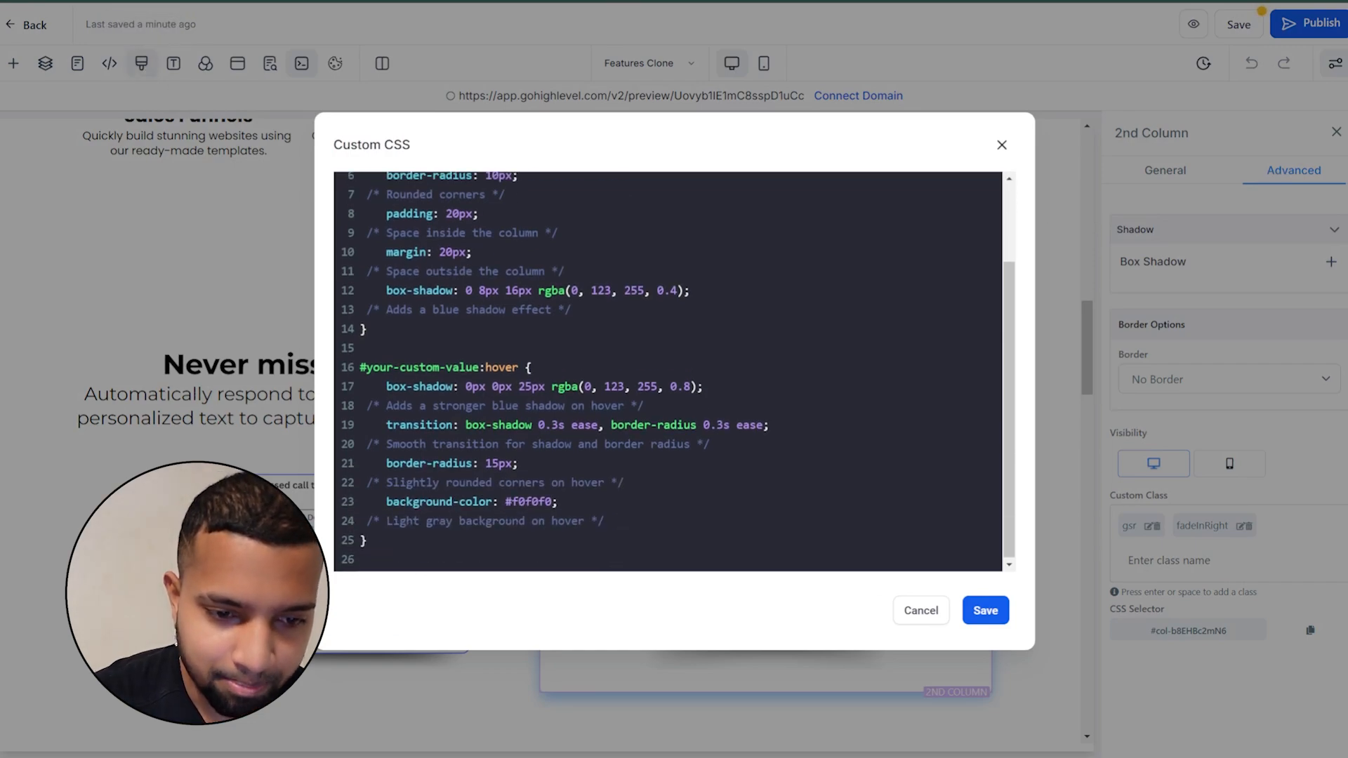
left_click_drag(481, 367, 372, 367)
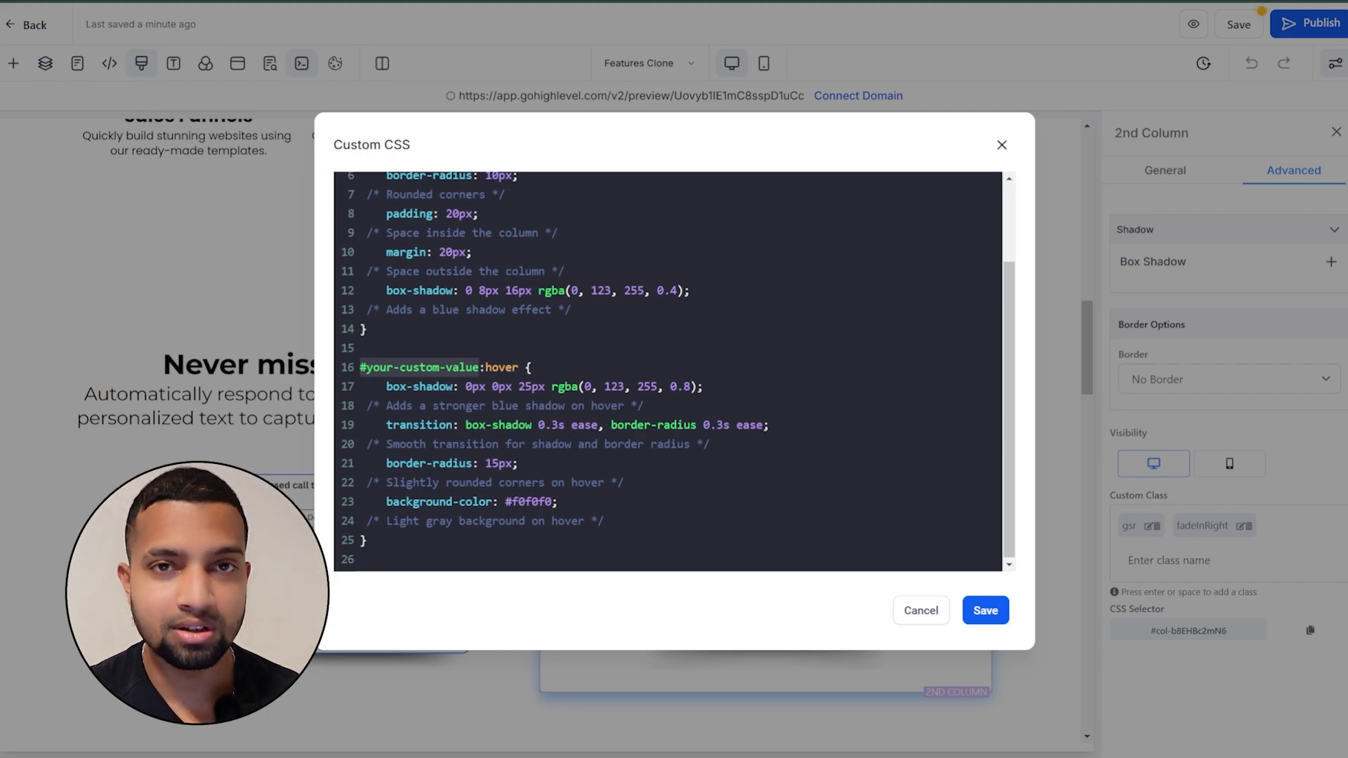
key("ctrl+v")
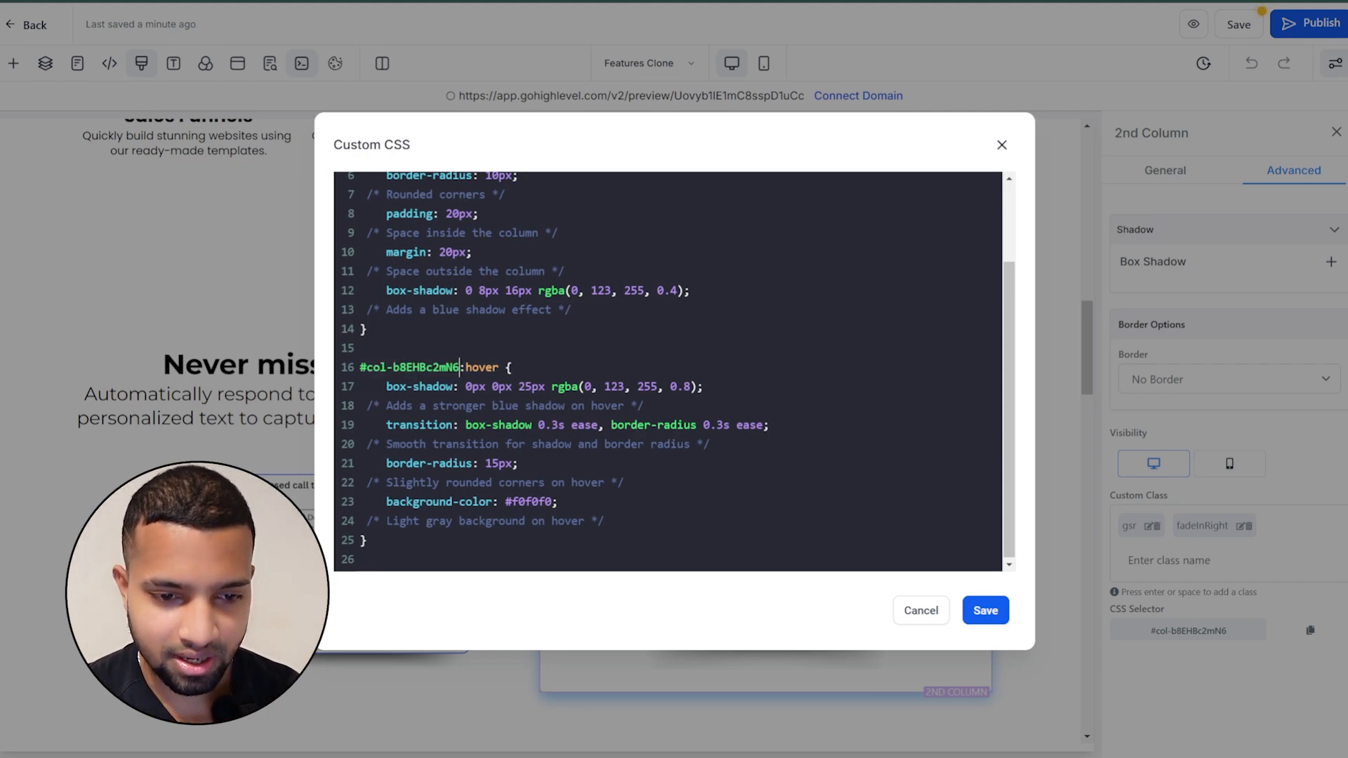
left_click(983, 610)
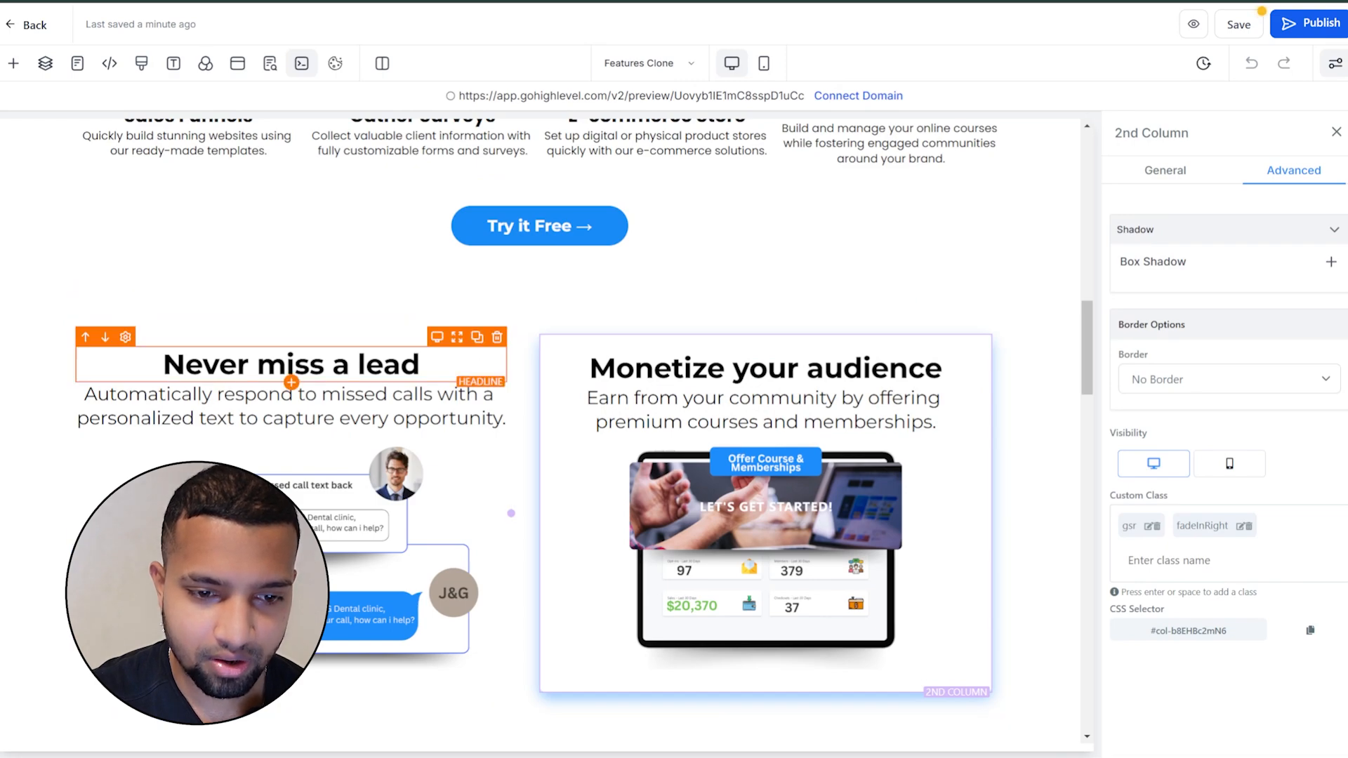
- Add the "Never miss a lead" column's selector to the hover rule as #col-QaKaGYdrbS:hover on its own comma-separated line and save
left_click(382, 338)
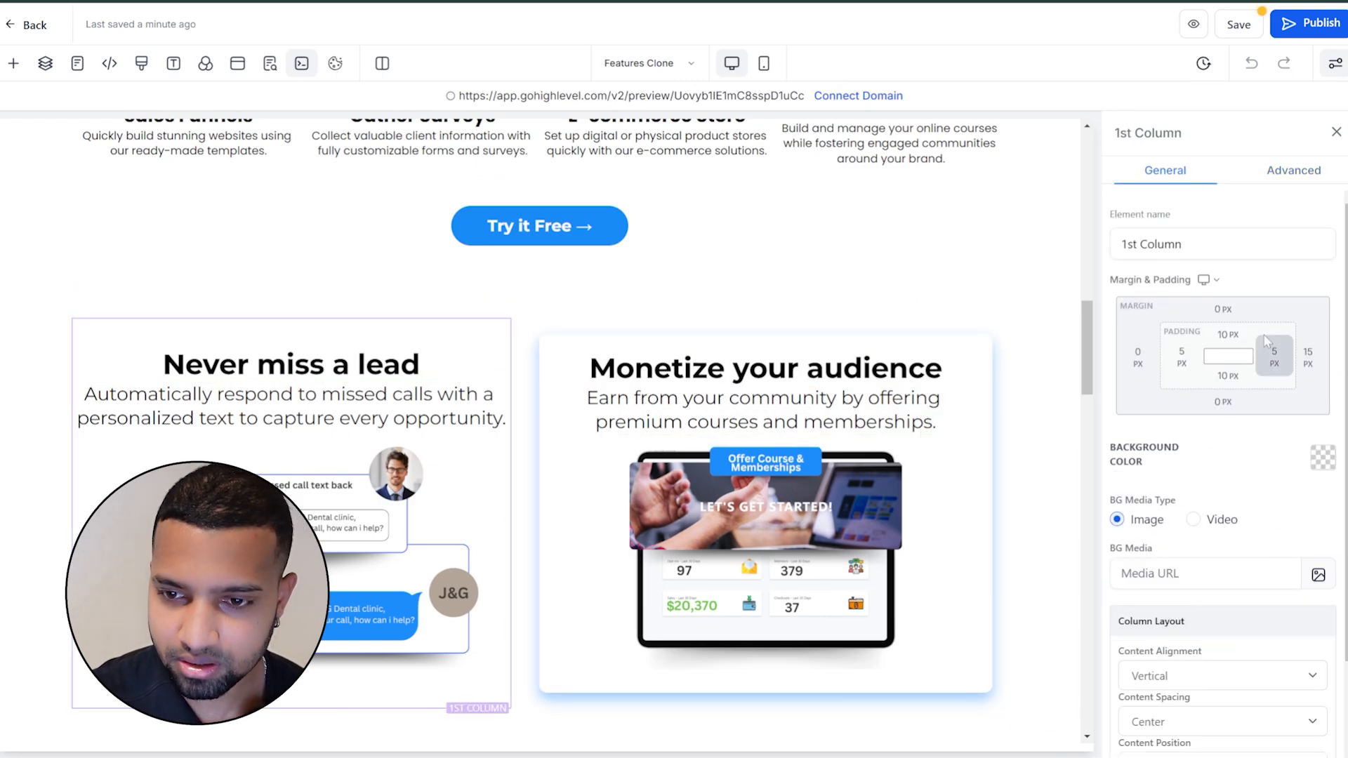
left_click(1274, 172)
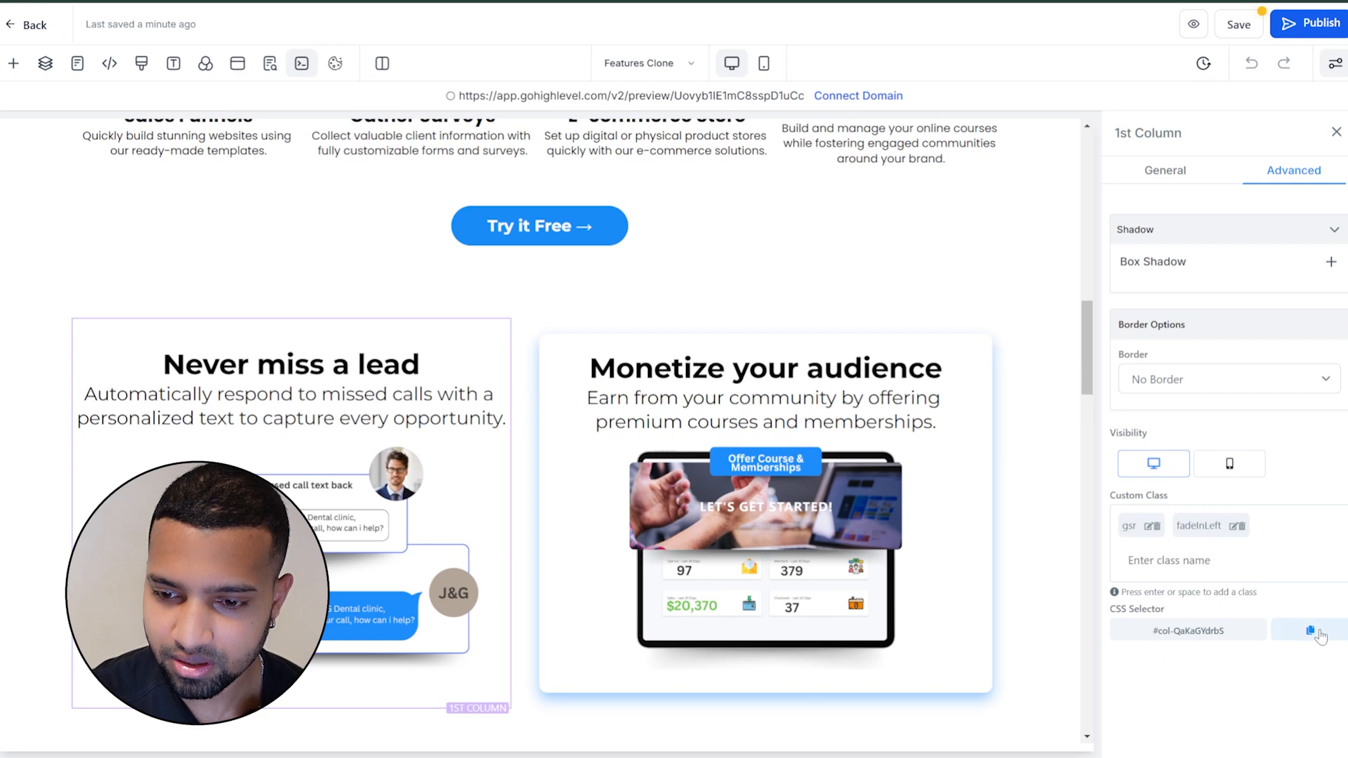
left_click(141, 63)
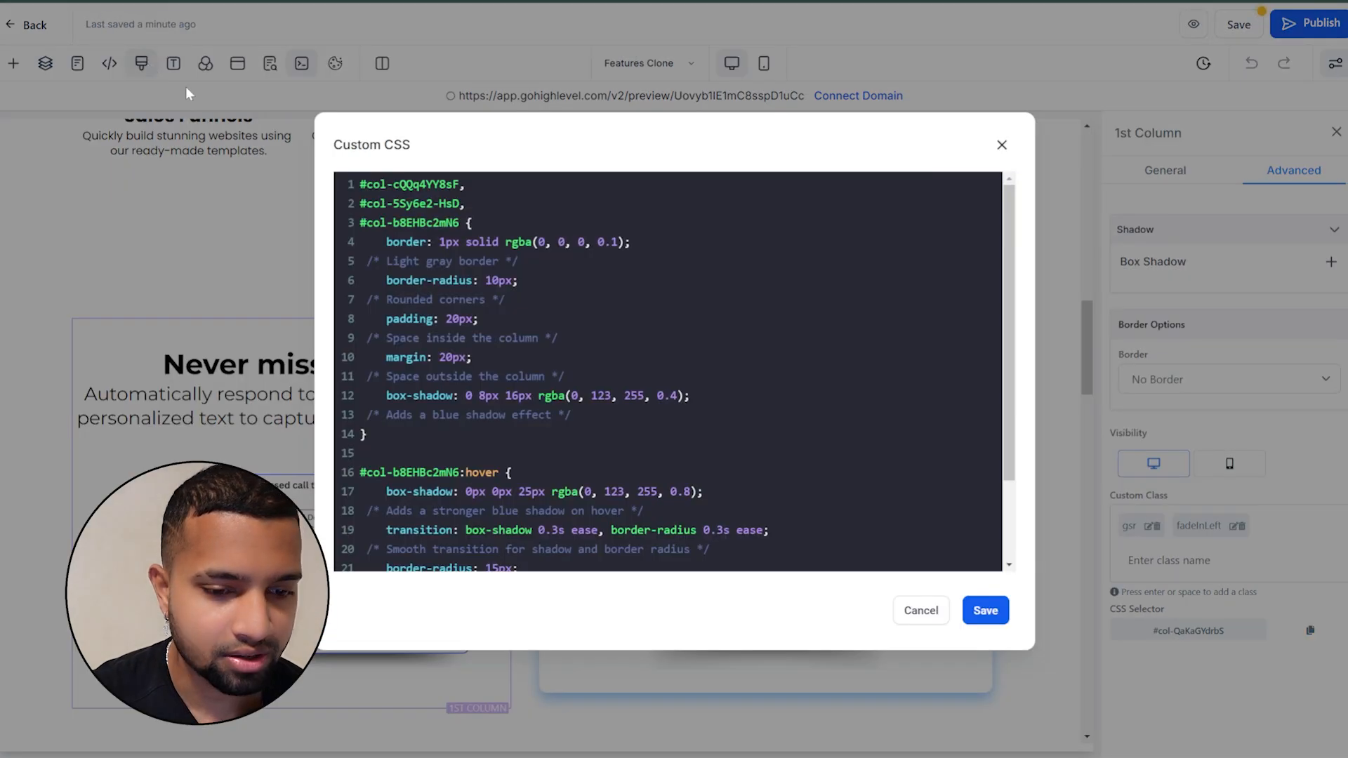
scroll(667, 372, "down", 2)
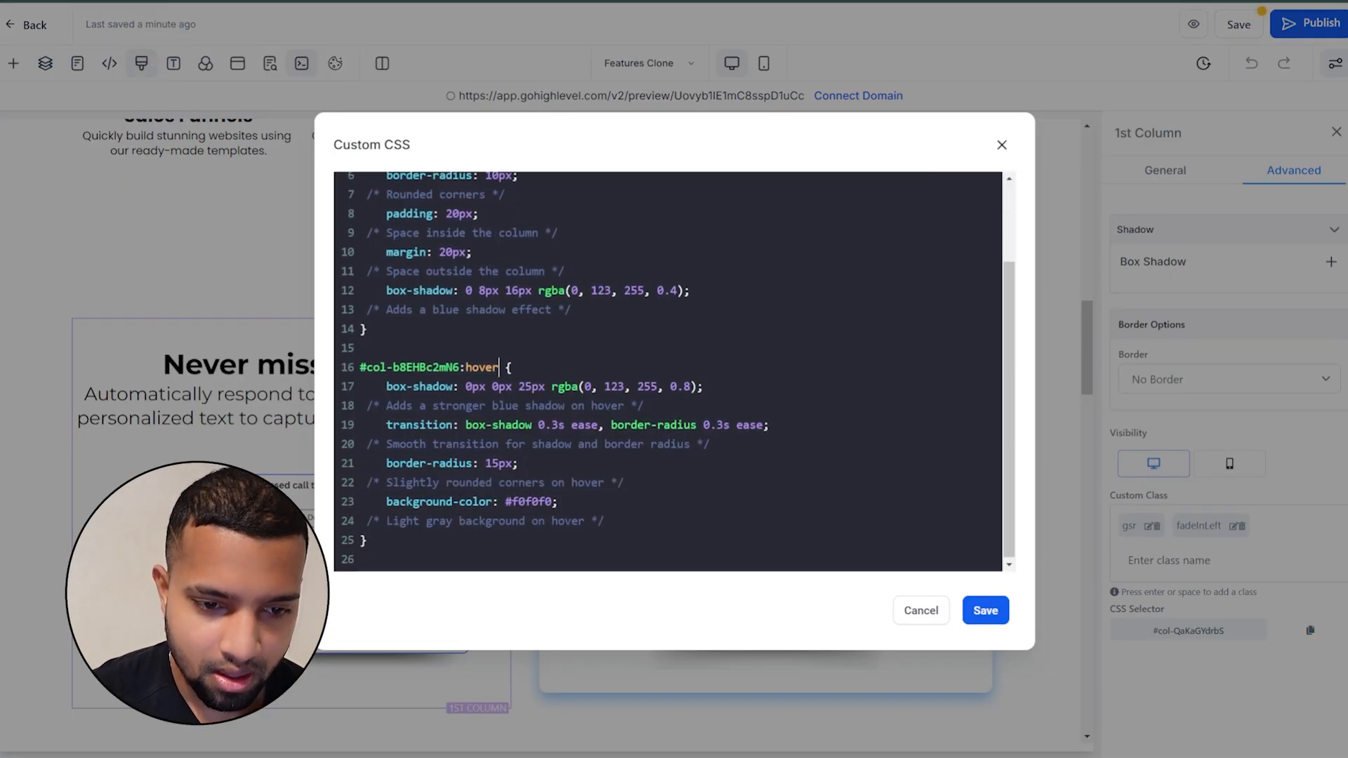
type(",")
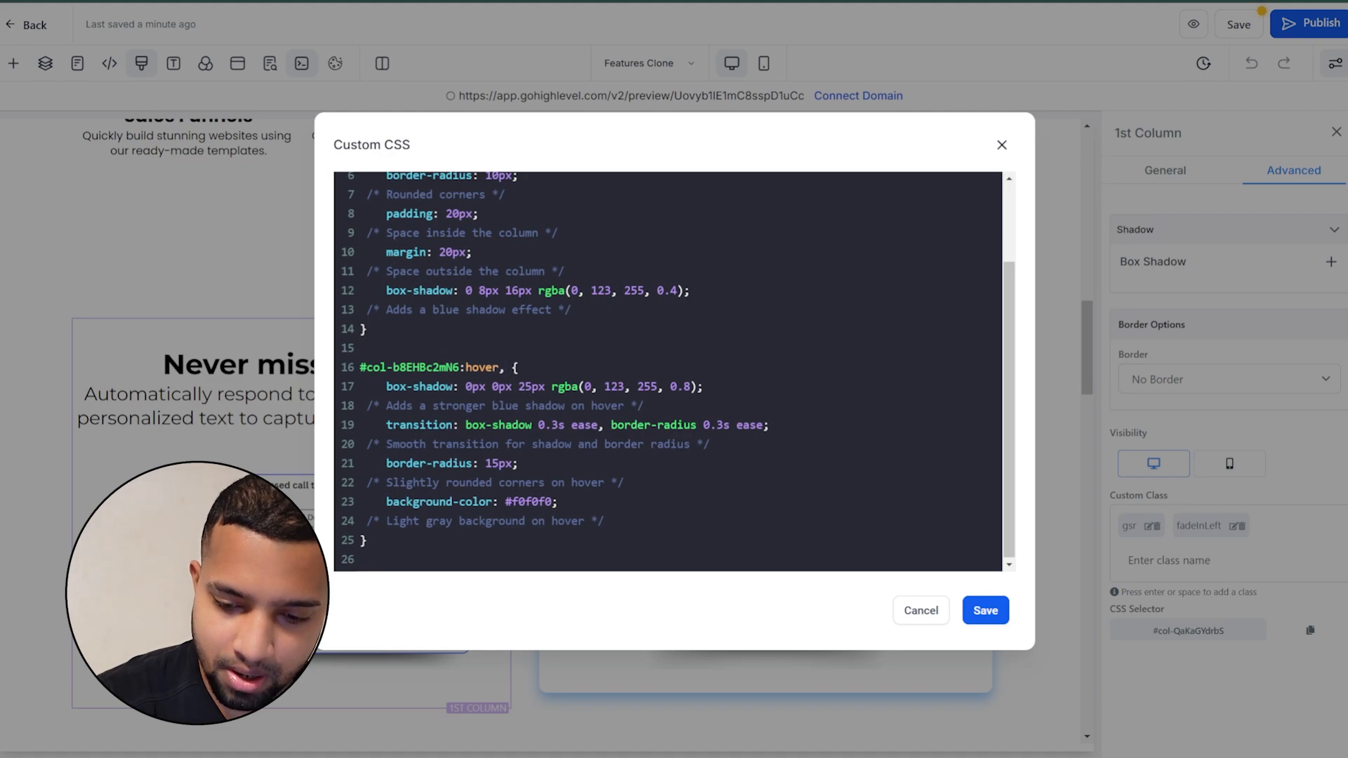
key("Return")
key("ctrl+v")
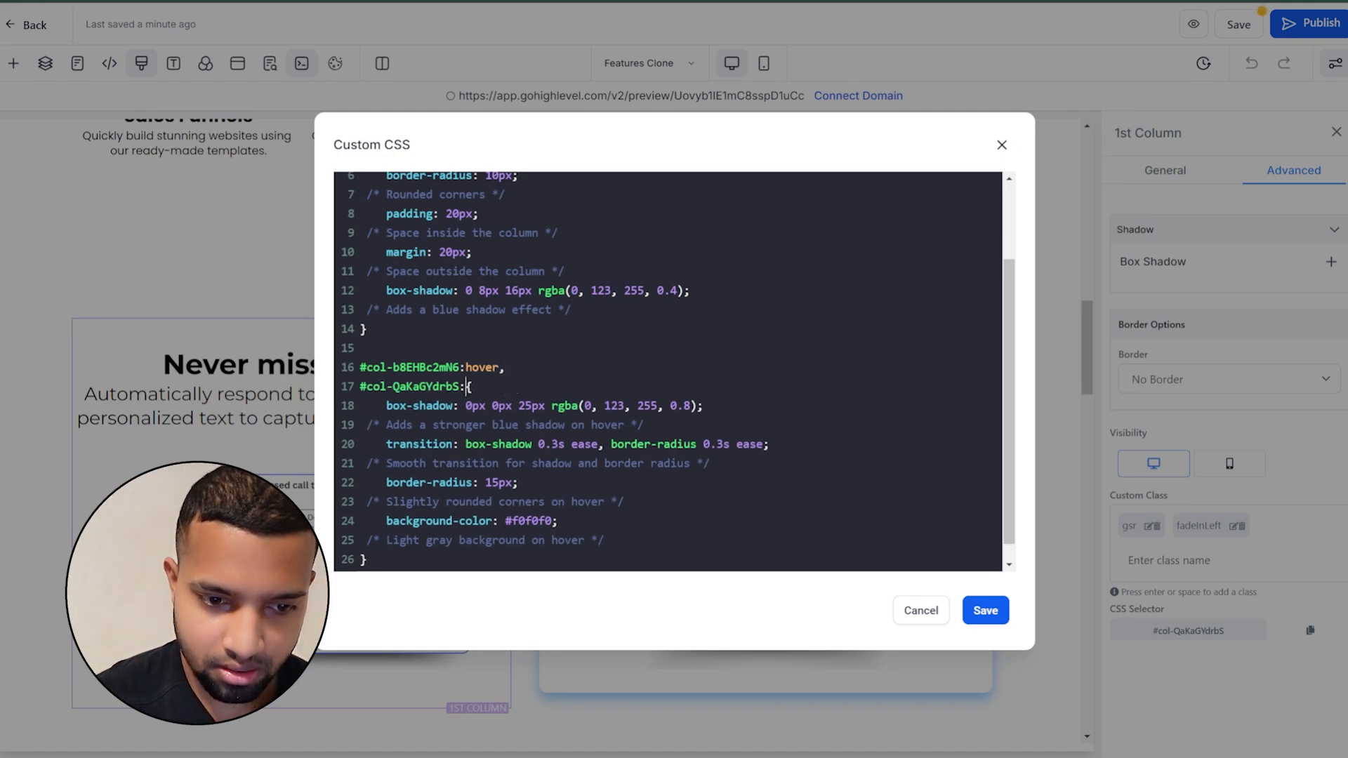
type(":h")
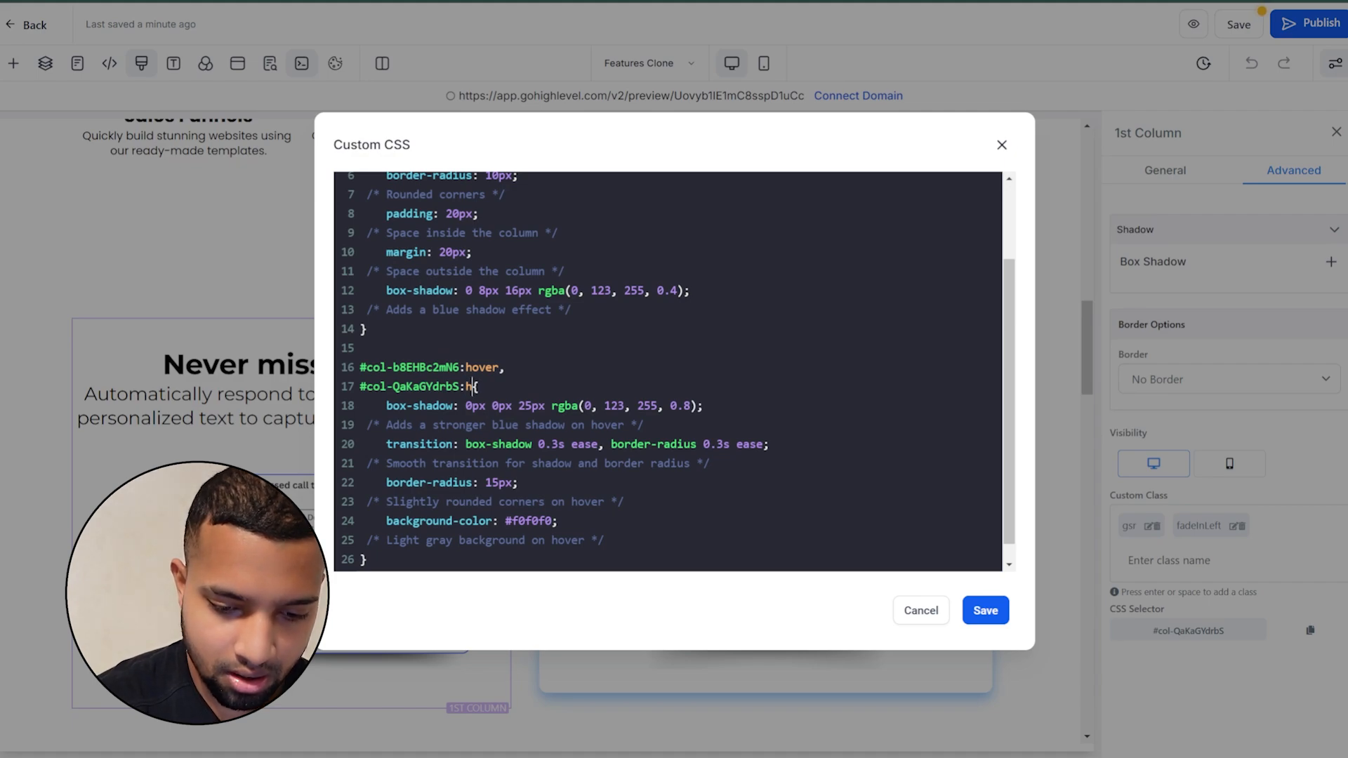
type("over")
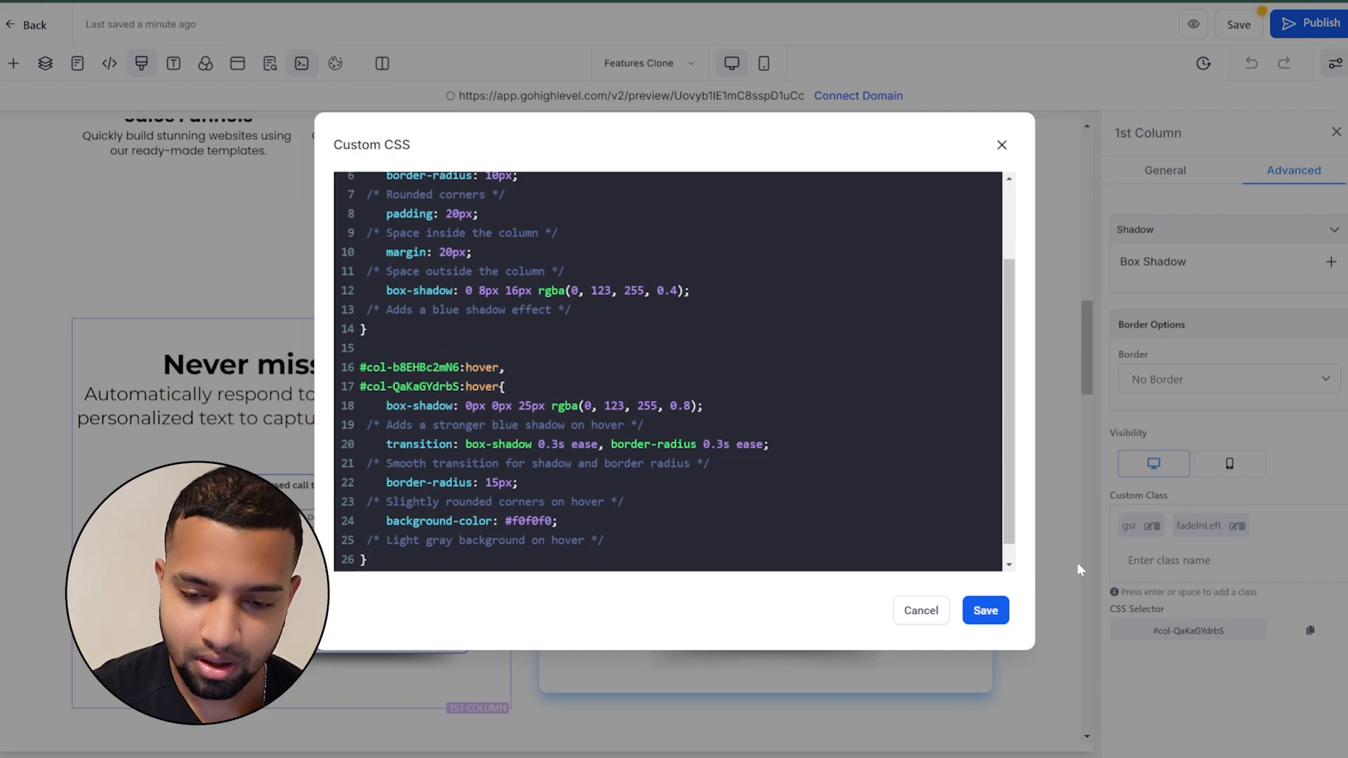
left_click(983, 610)
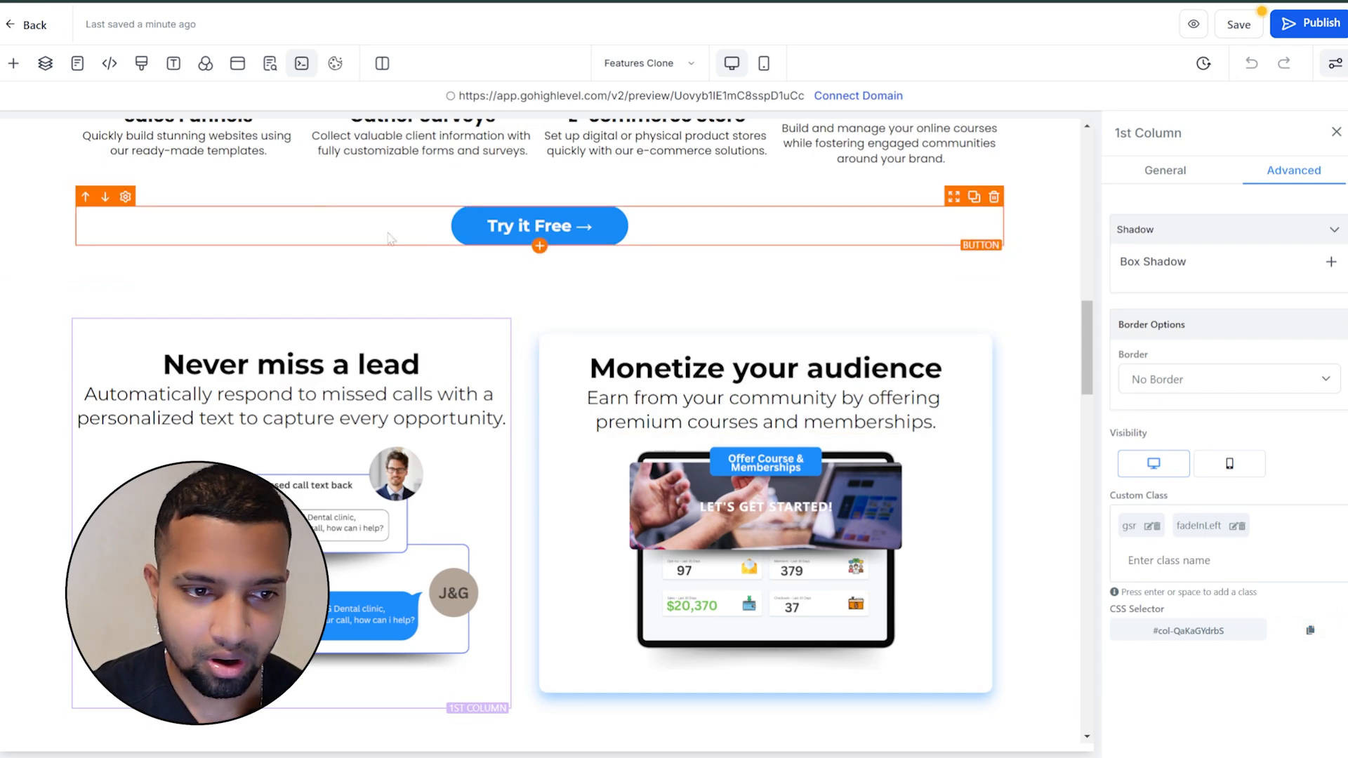
- Add #col-QaKaGYdrbS as a fourth comma-separated selector in the base column rule of the custom CSS and save
left_click(141, 63)
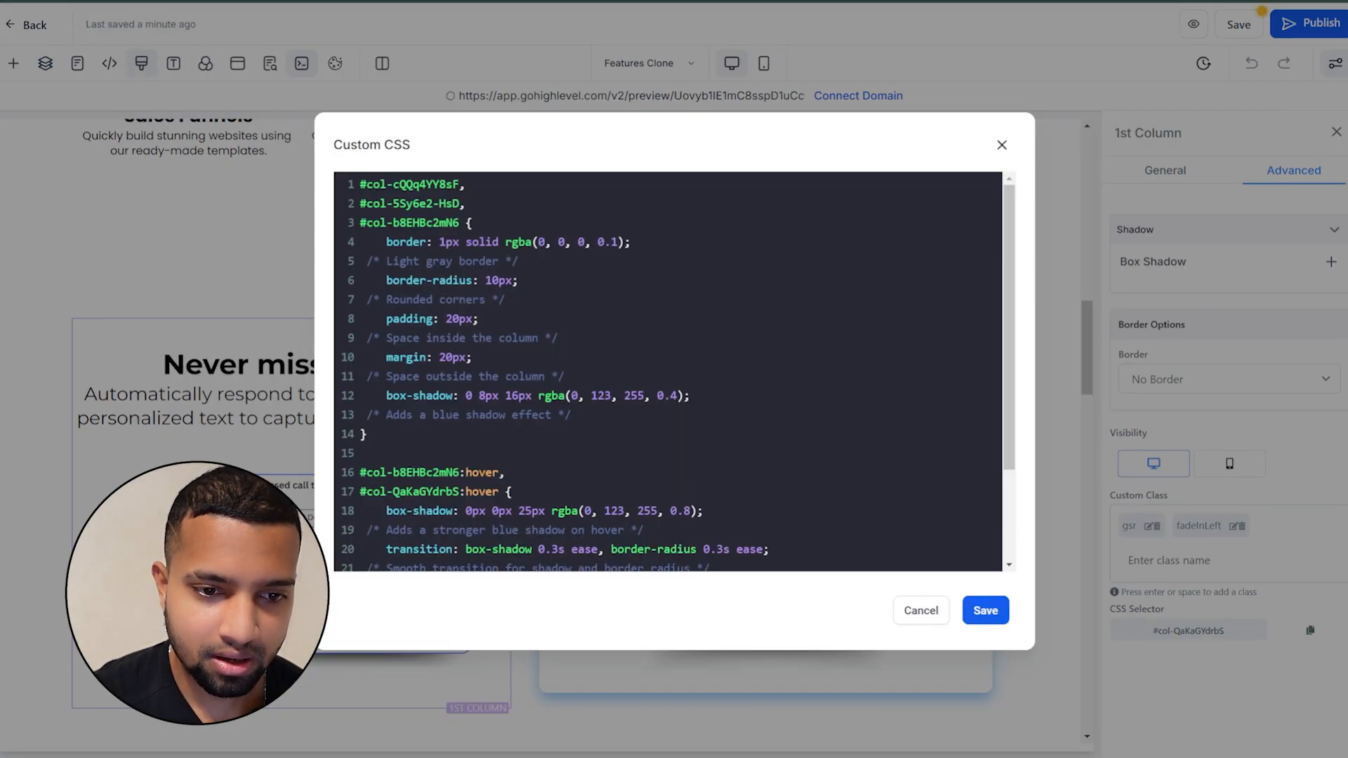
key("Return")
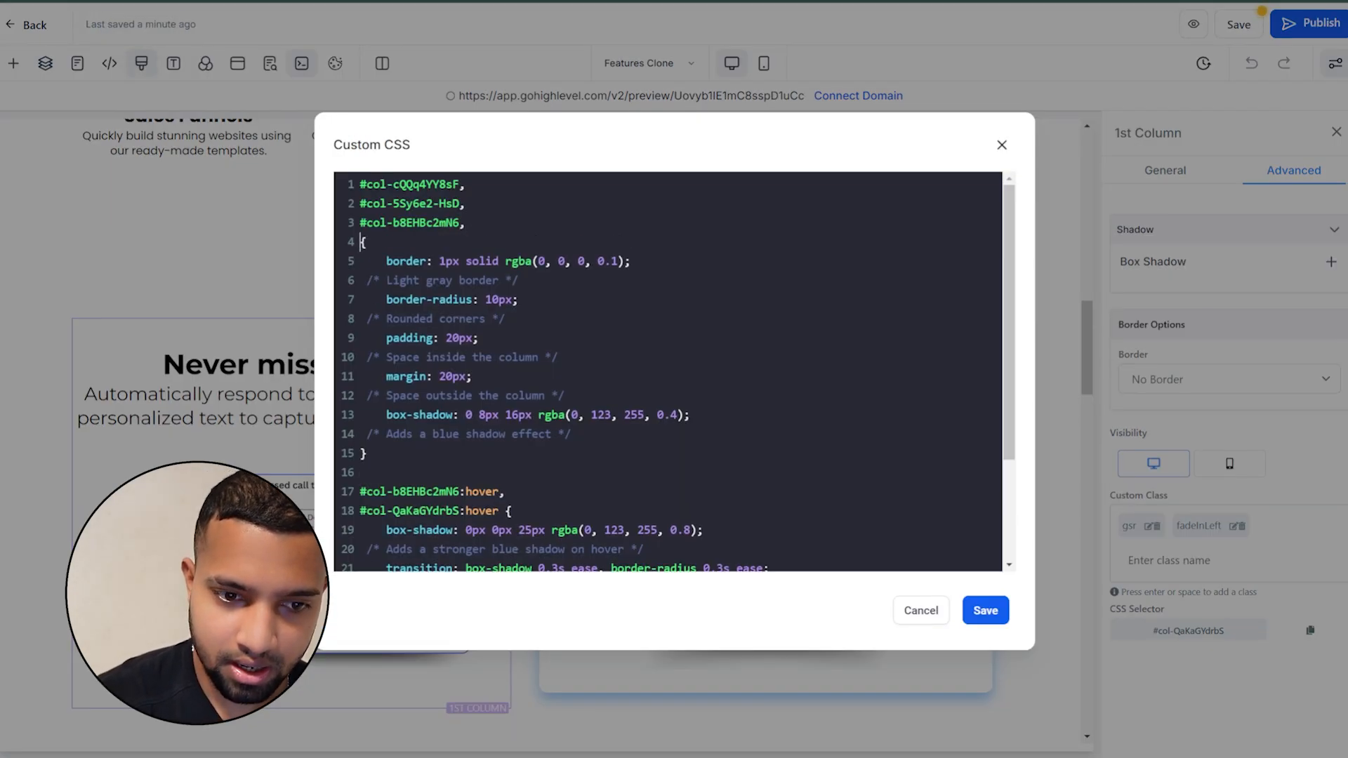
key("ctrl+v")
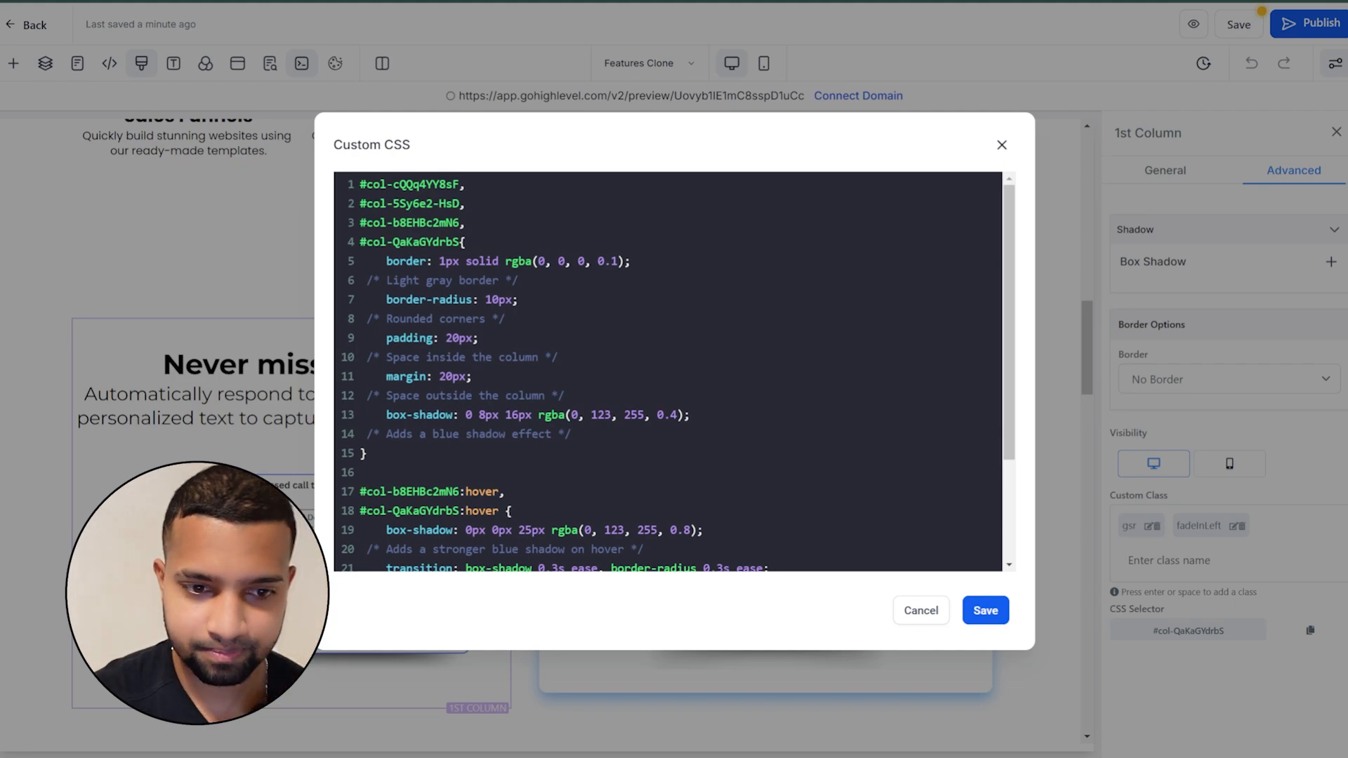
left_click(977, 604)
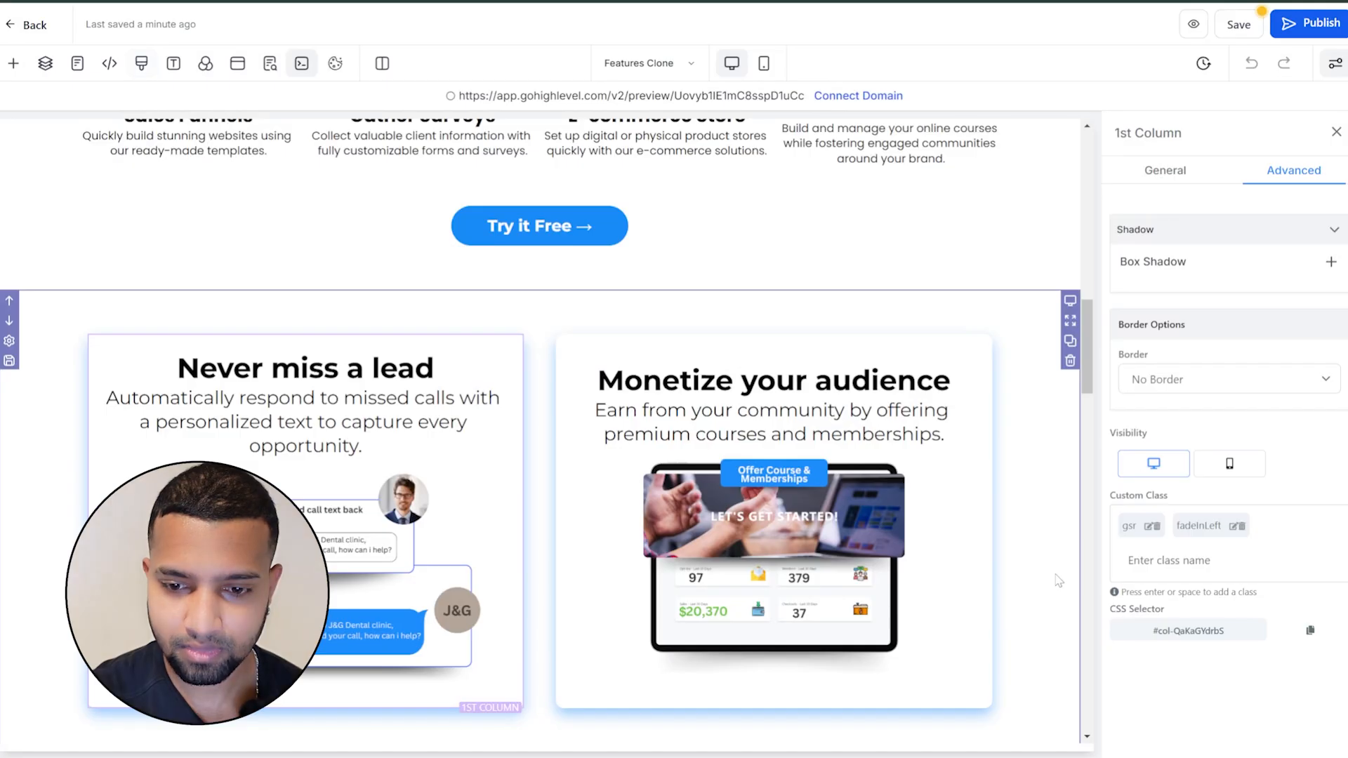
left_click(1058, 581)
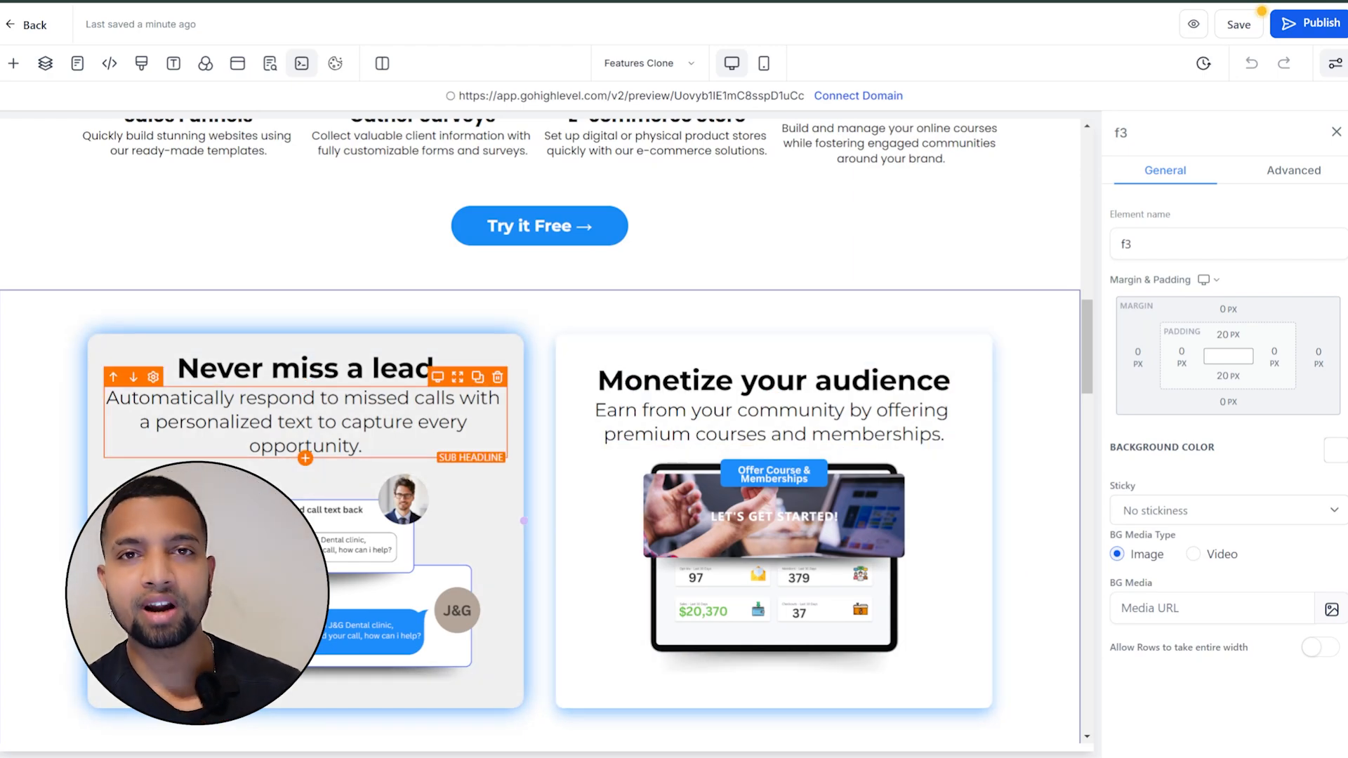
- Select the image above the "Run Email & SMS" heading and copy the Image Hover Effect CSS from the Notion snippet page
scroll(290, 332, "up", 10)
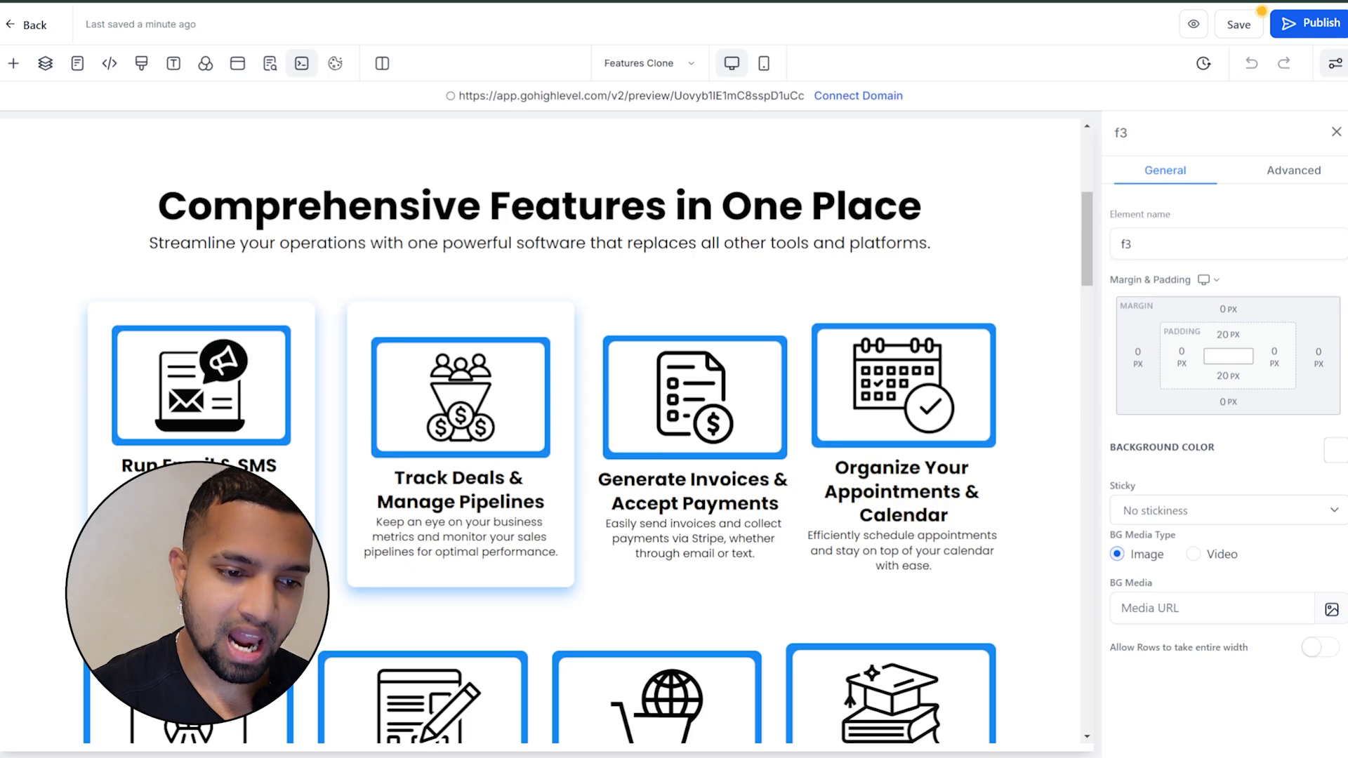
left_click(232, 358)
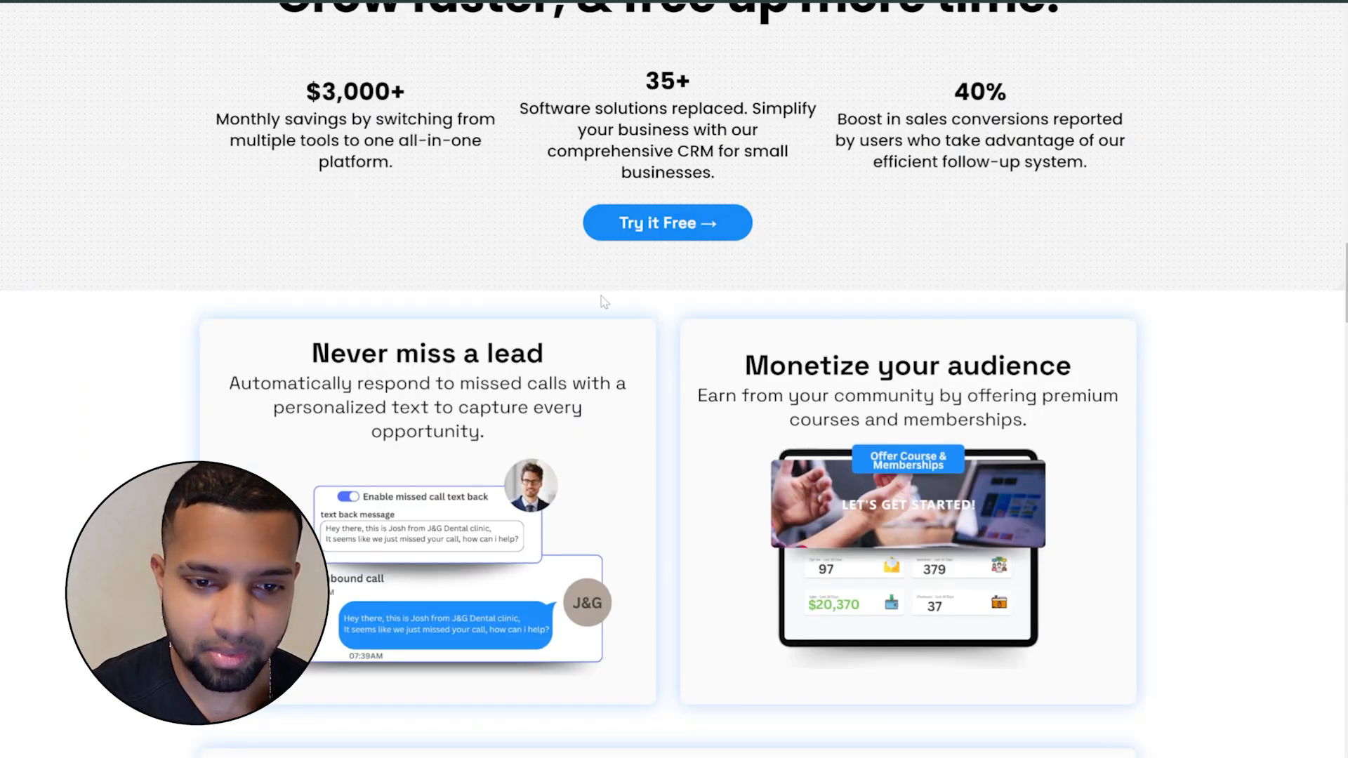
scroll(602, 302, "up", 15)
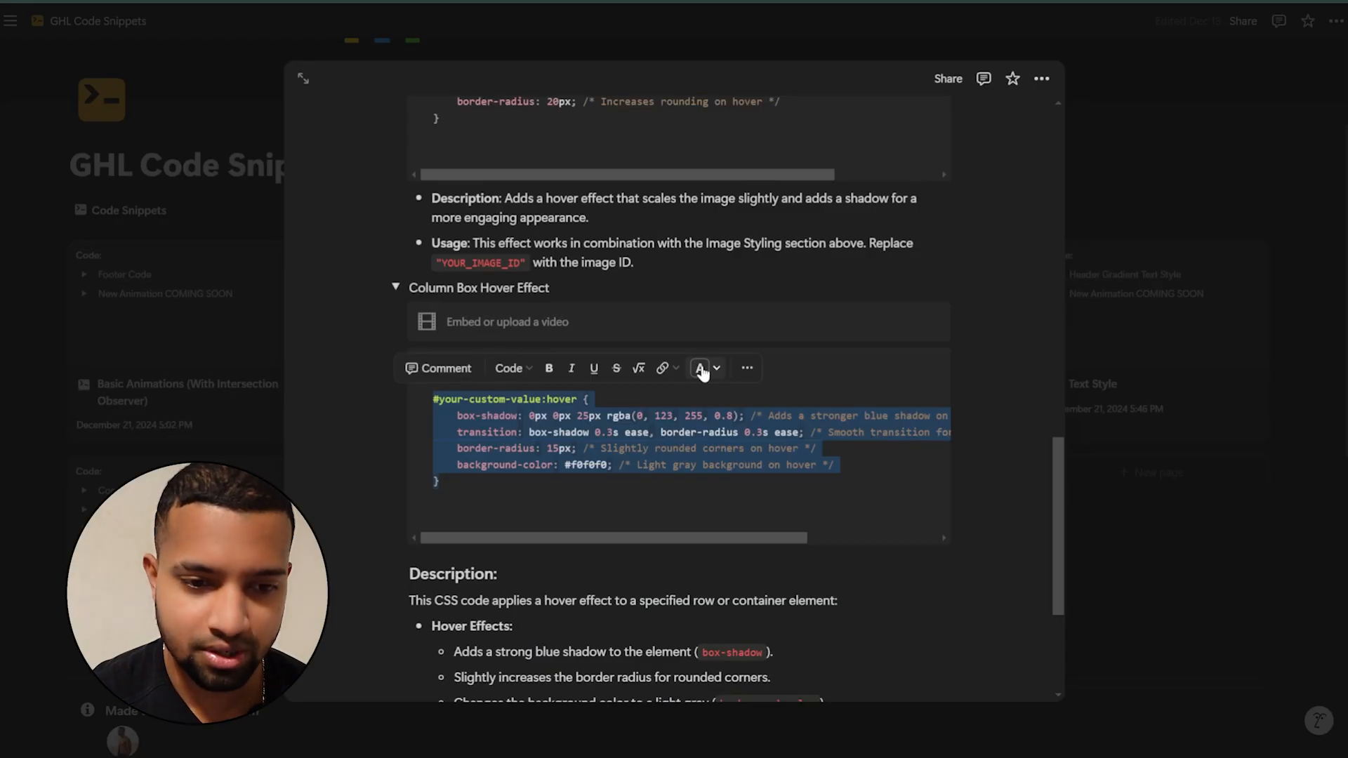
left_click(800, 359)
scroll(801, 359, "up", 6)
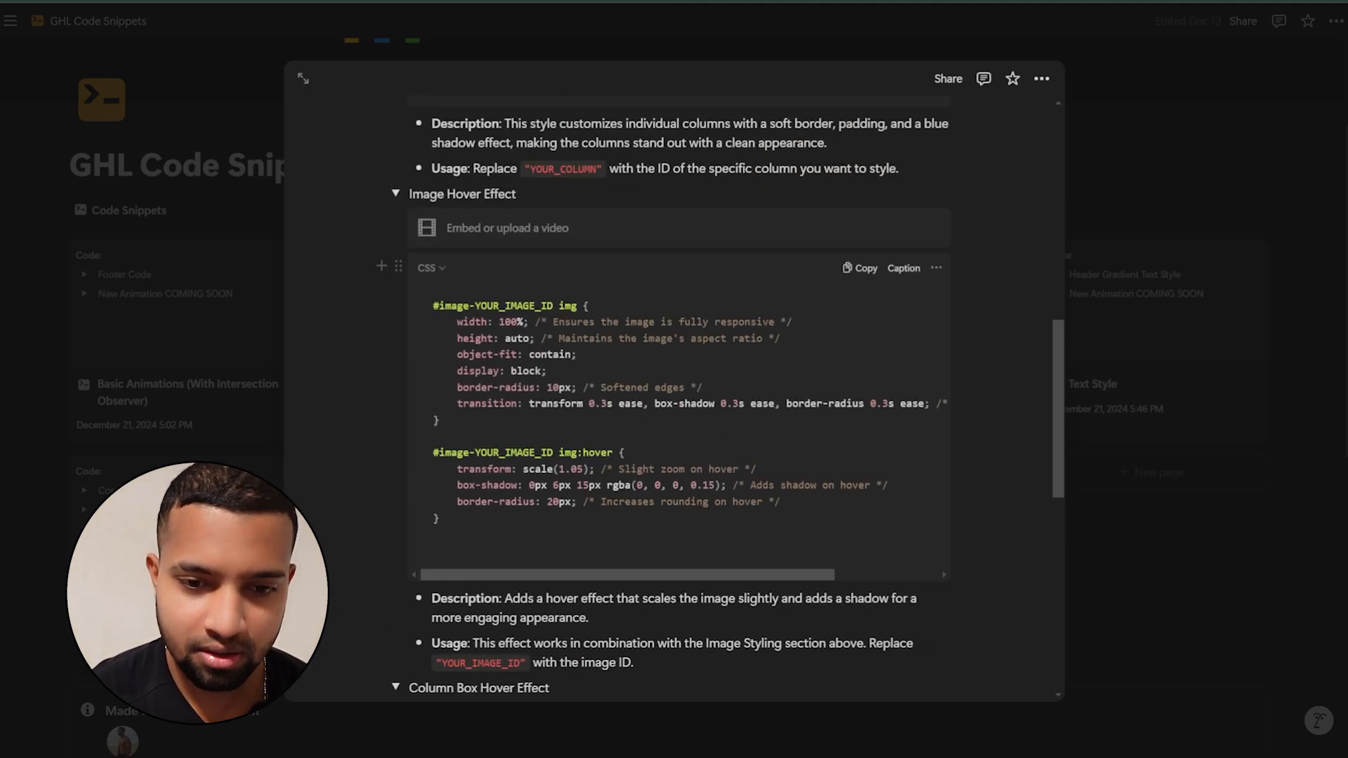
left_click(859, 269)
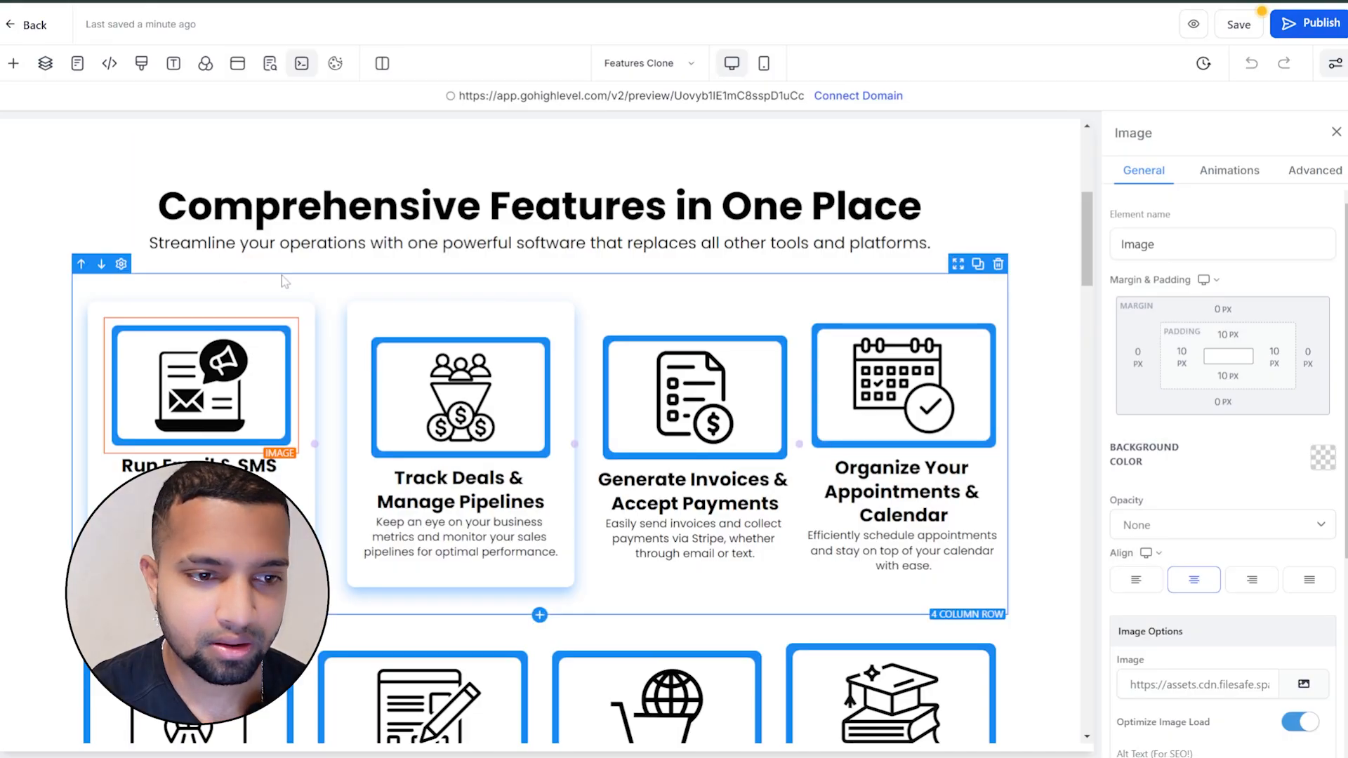
- Paste the Image Hover Effect CSS below the column hover rule in the GoHighLevel page's custom CSS and save
left_click(141, 63)
scroll(668, 372, "down", 1)
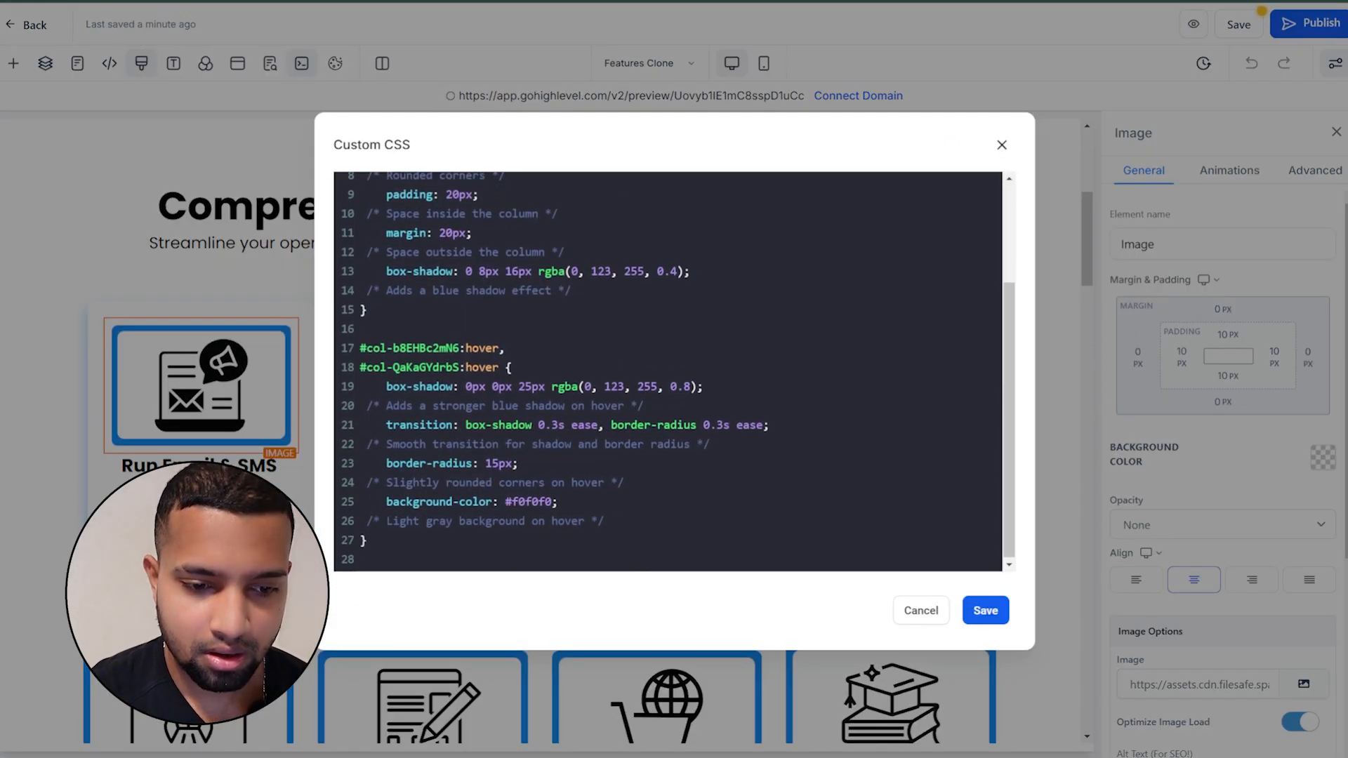
key("Return")
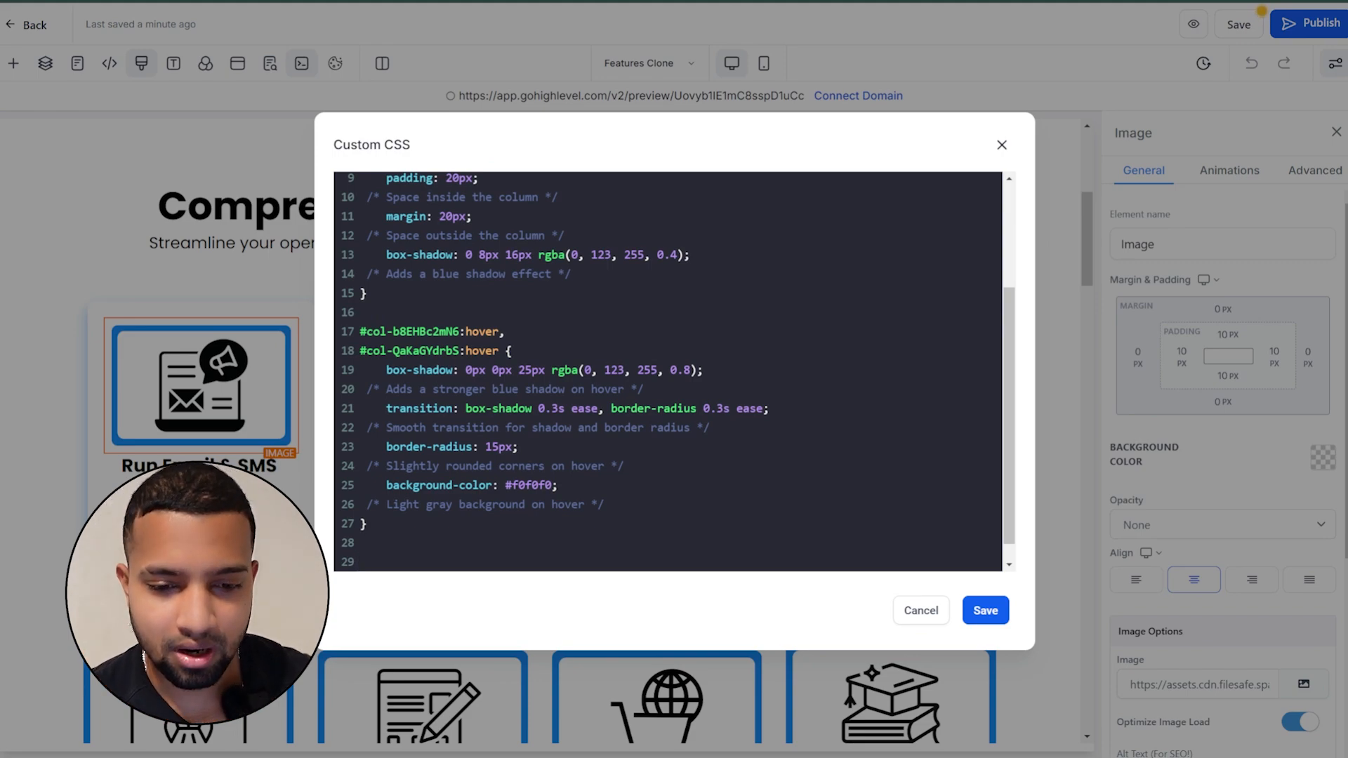
key("ctrl+v")
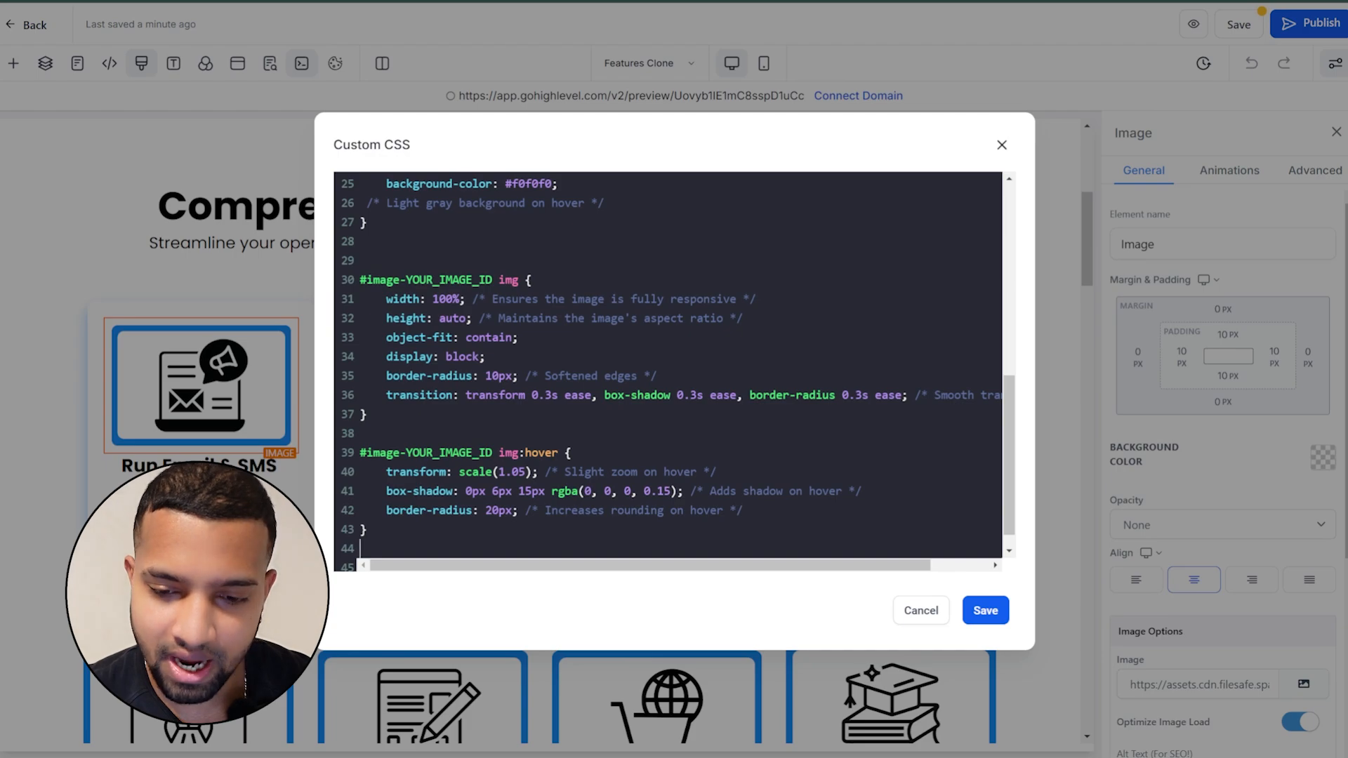
left_click(994, 615)
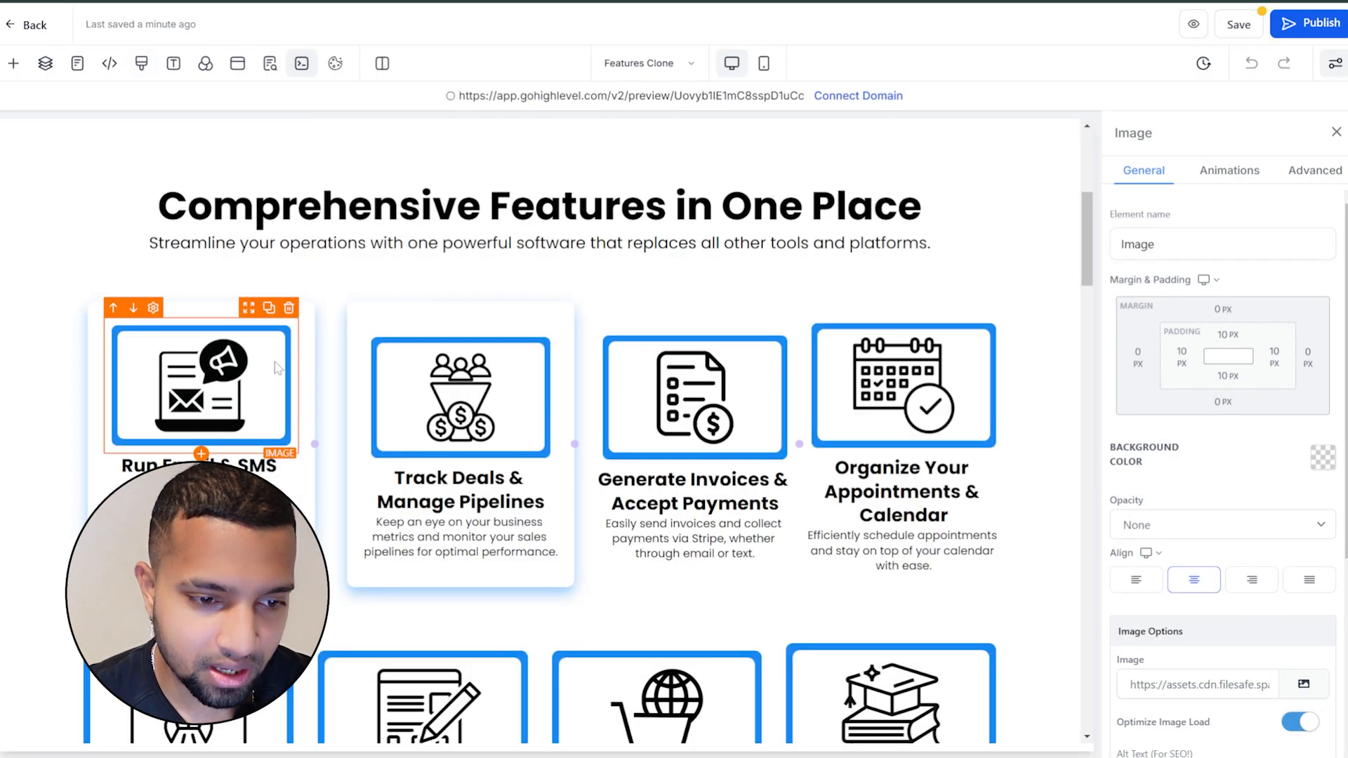
- Replace #image-YOUR_IMAGE_ID in the first img rule of the custom CSS with the "Run Email & SMS" image's selector, #image-UruW1RsLrB
left_click(1315, 170)
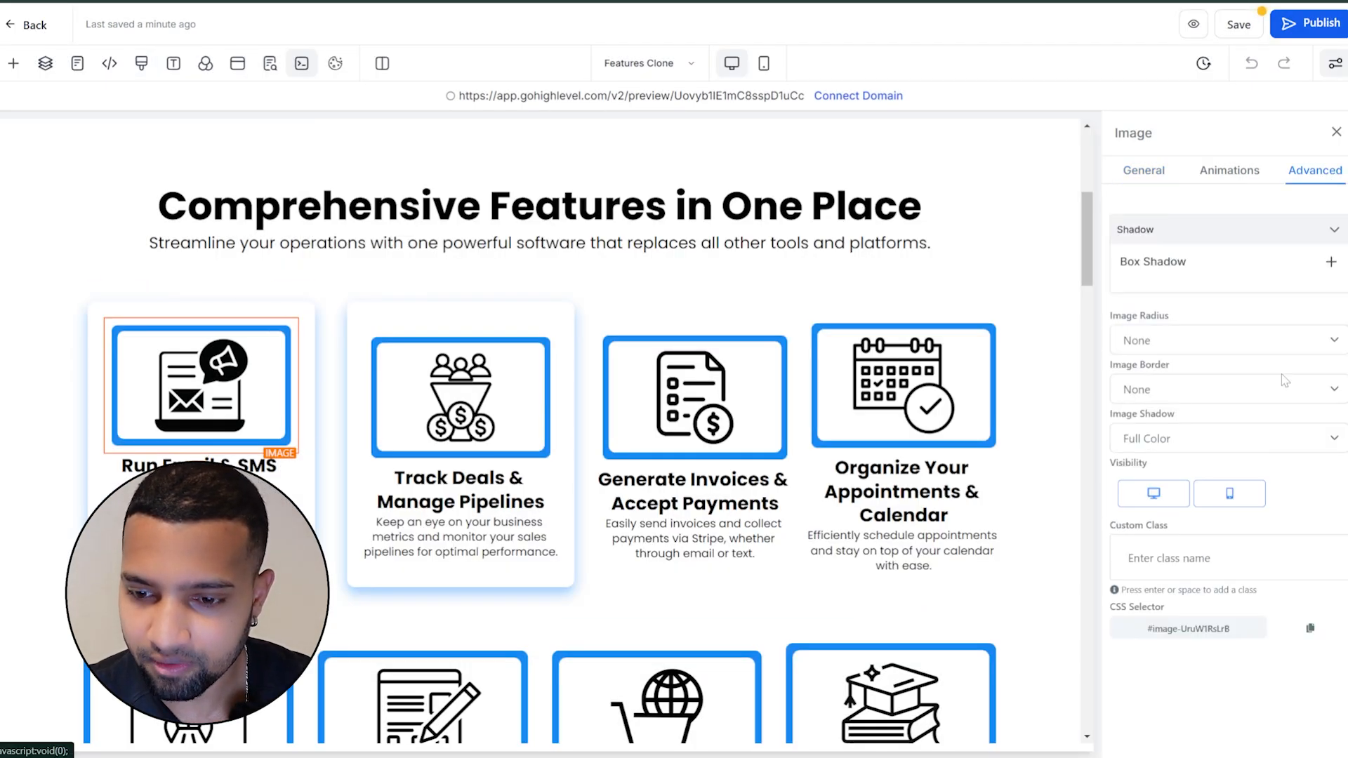
left_click(143, 67)
scroll(667, 365, "down", 7)
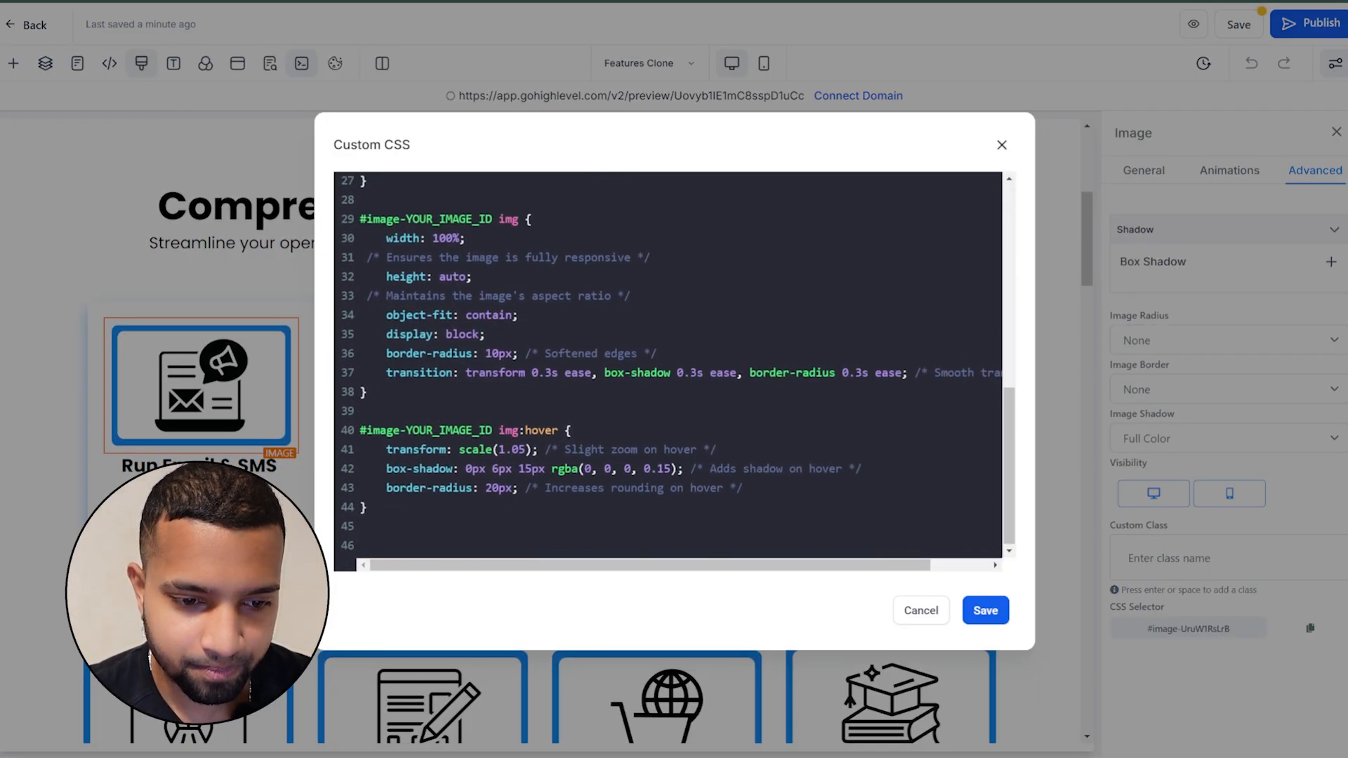
left_click_drag(494, 219, 359, 219)
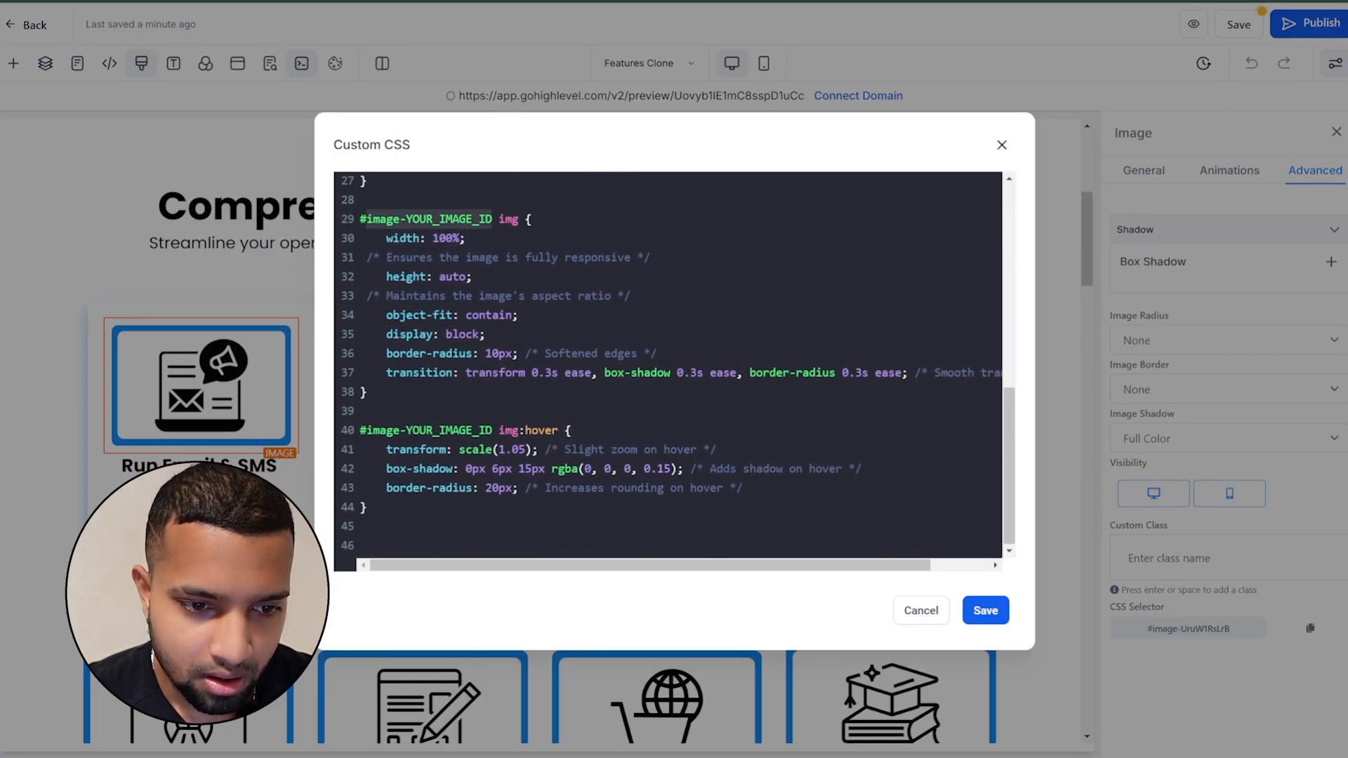
key("ctrl+v")
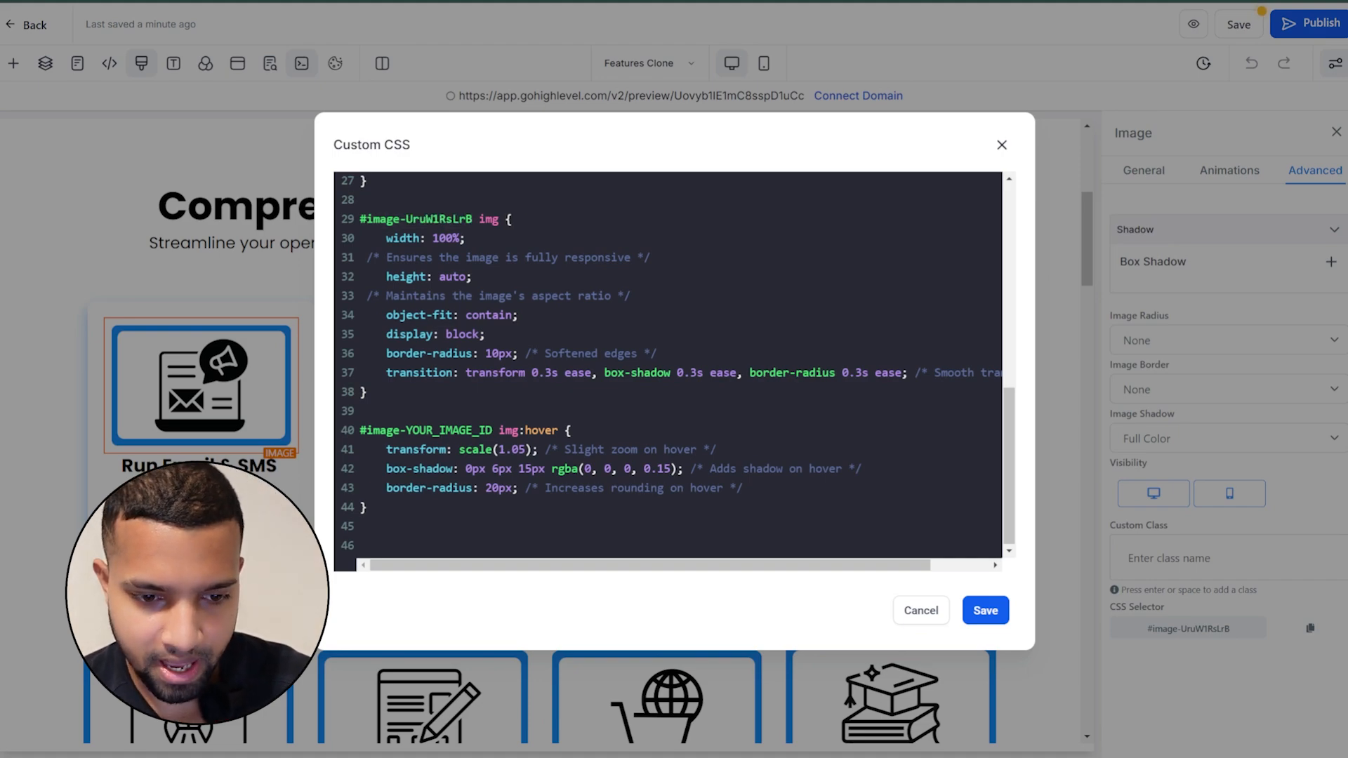
- Replace #image-YOUR_IMAGE_ID in the img:hover rule of the custom CSS with #image-UruW1RsLrB and save
left_click_drag(493, 430, 360, 429)
key("ctrl+v")
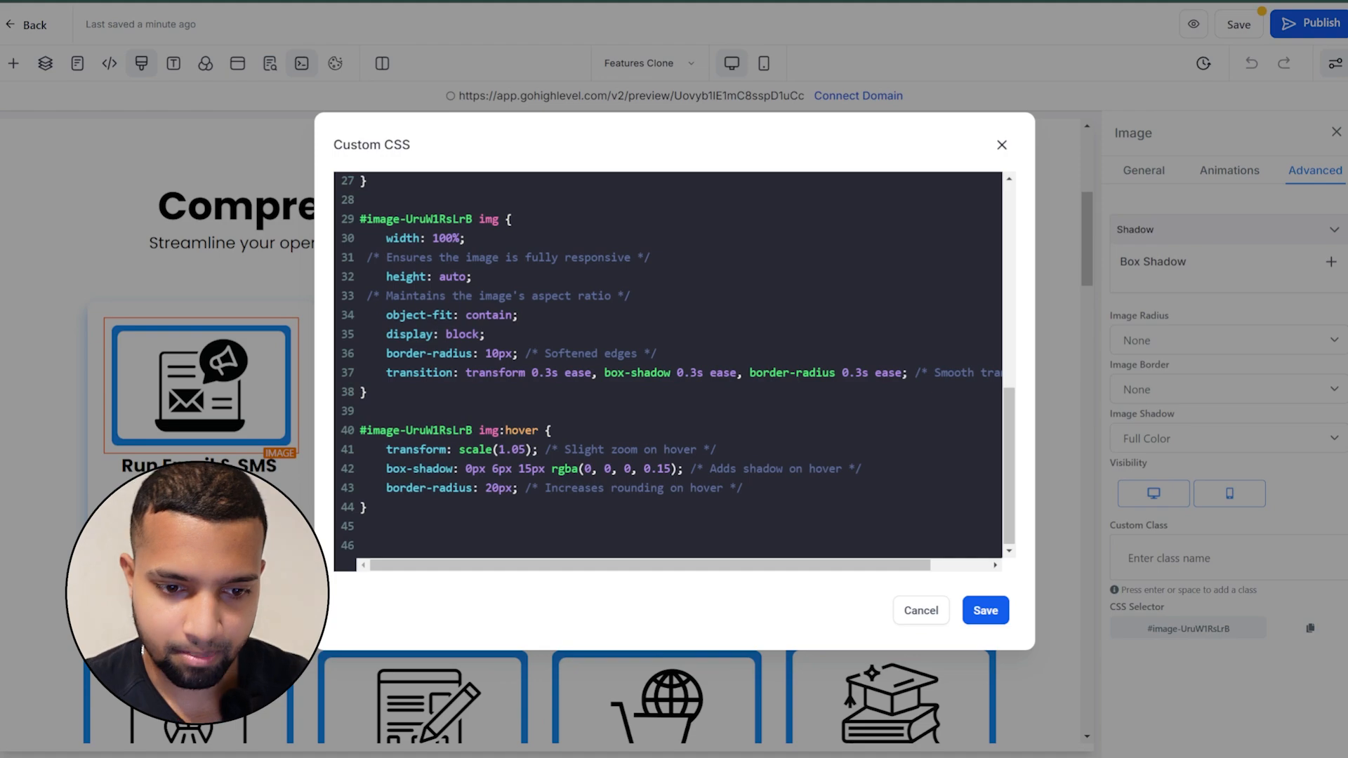
left_click(983, 610)
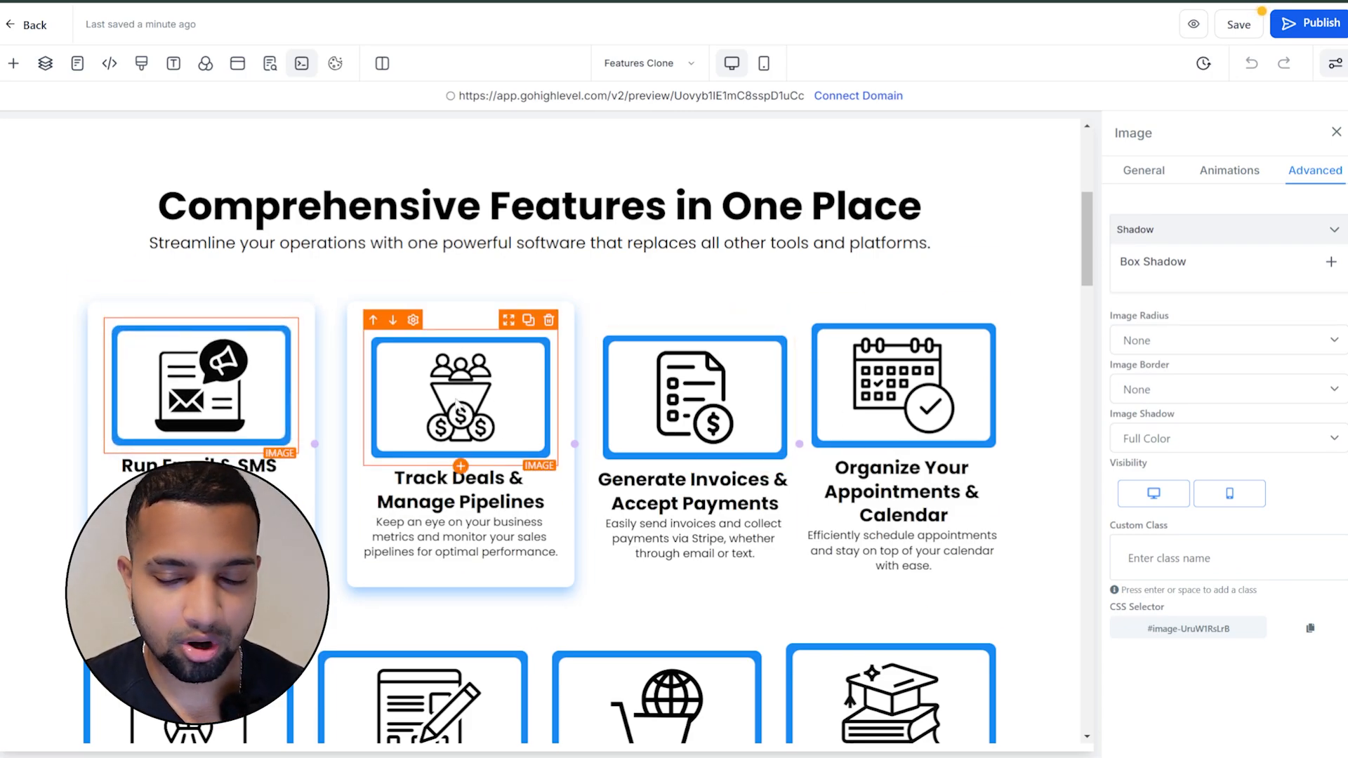
- Copy the CSS selector of the image above "Track Deals & Manage Pipelines" and open the custom CSS at the image rules
left_click(407, 399)
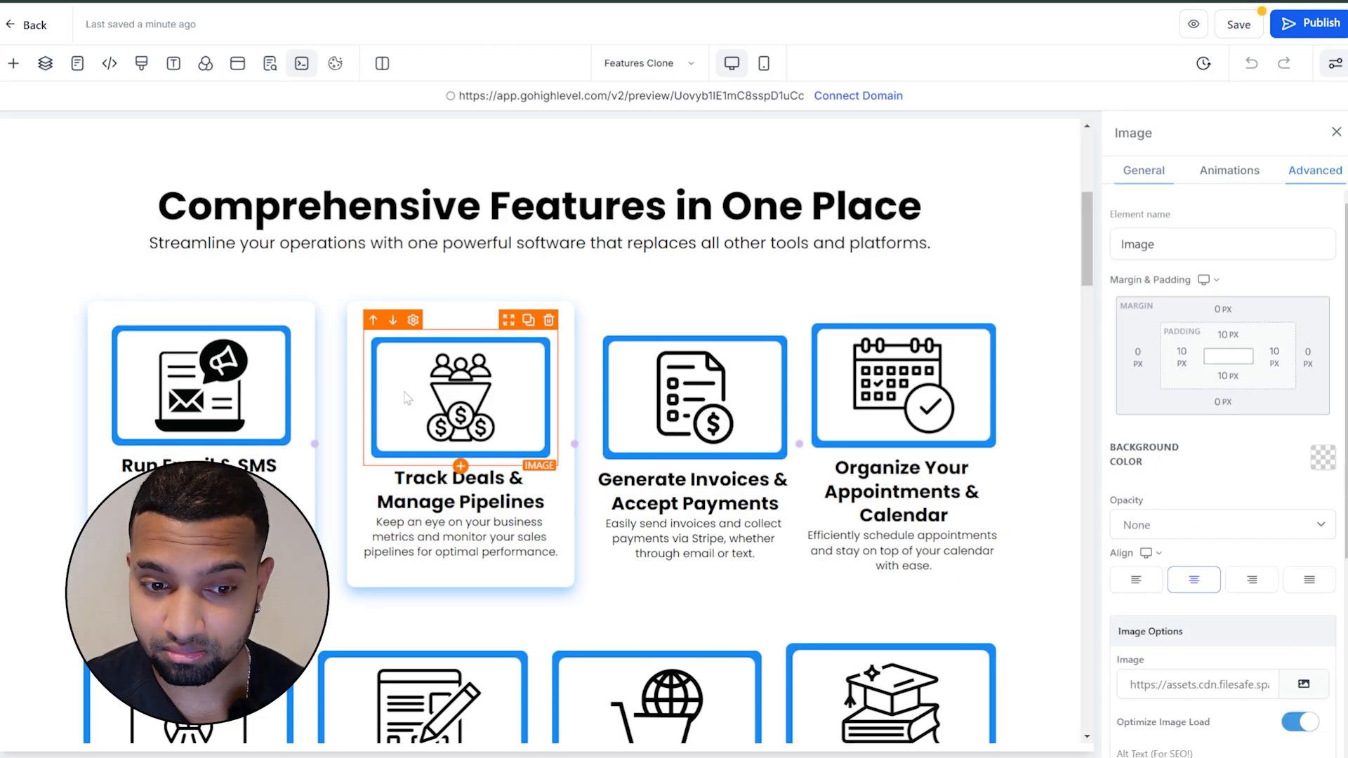
left_click(1315, 170)
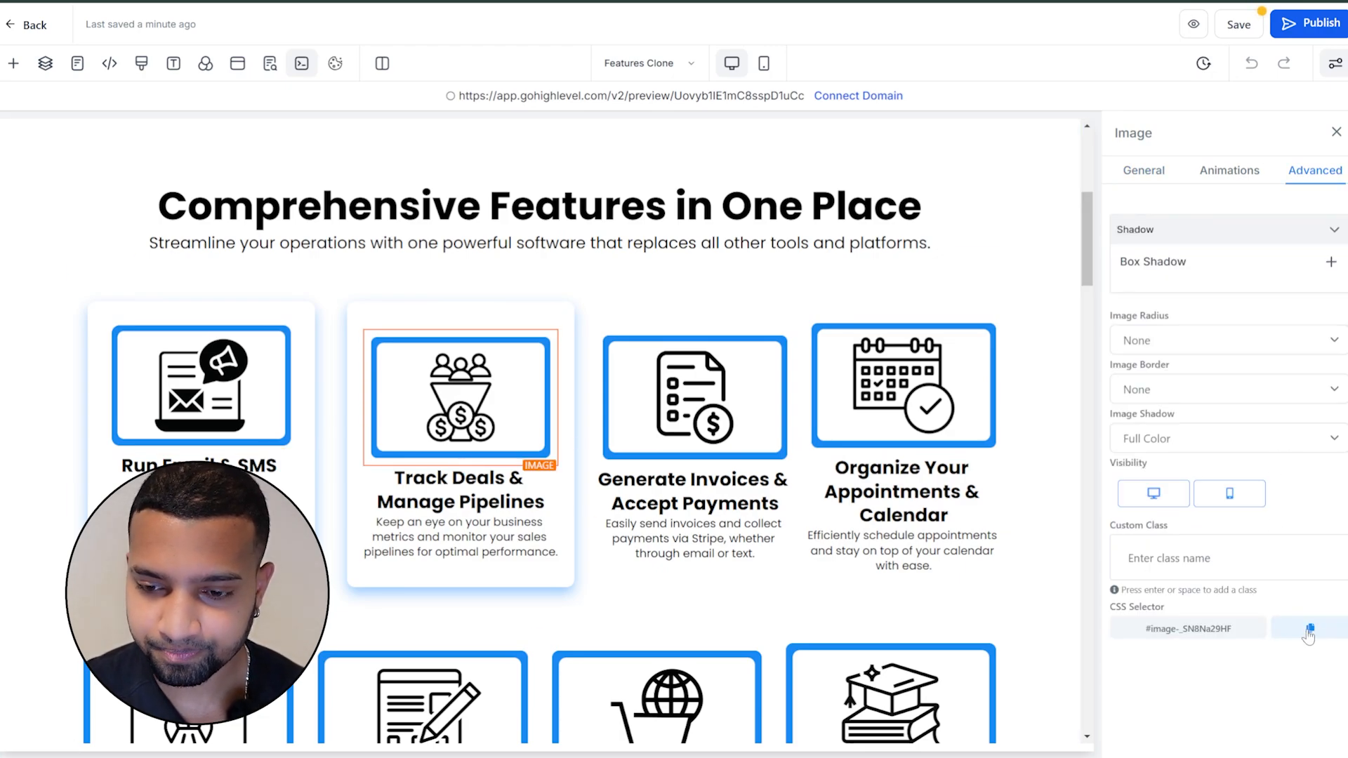
left_click(141, 64)
scroll(666, 365, "down", 5)
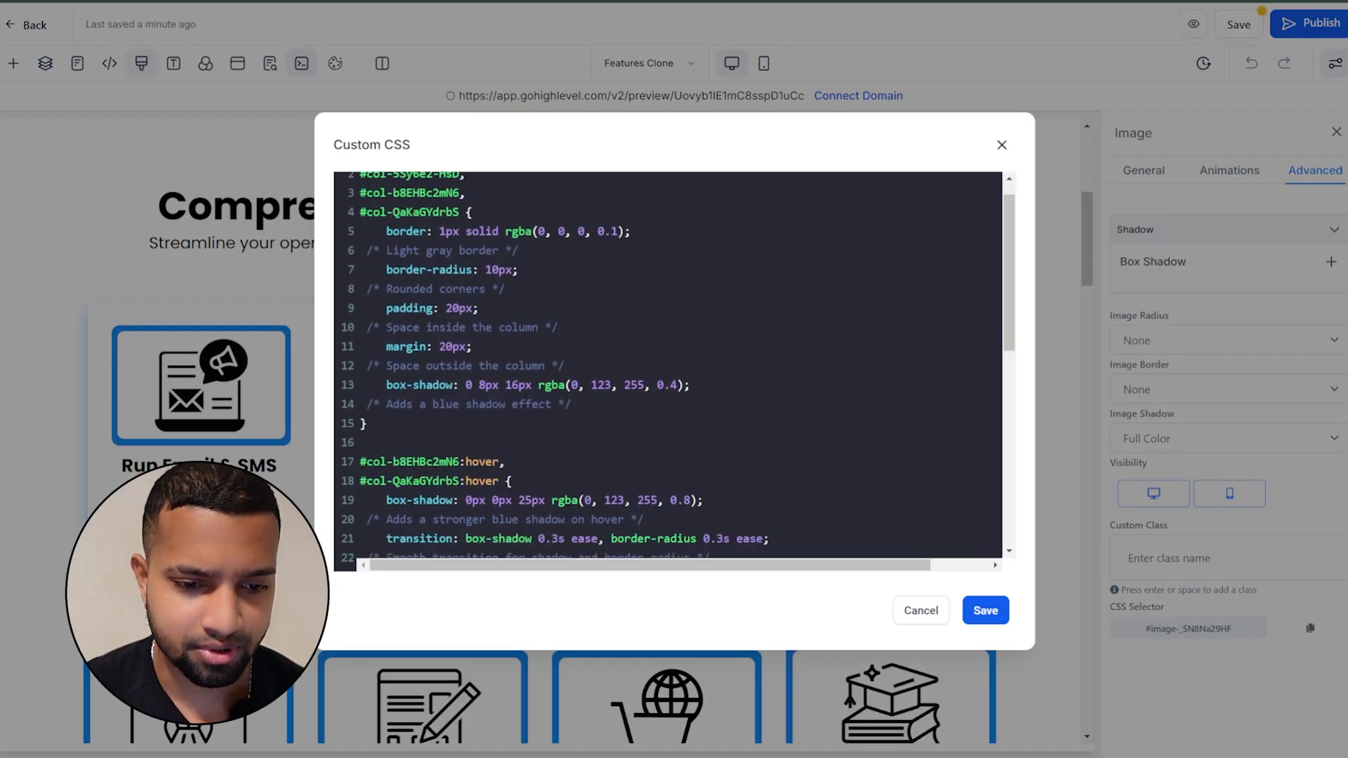
scroll(667, 365, "up", 5)
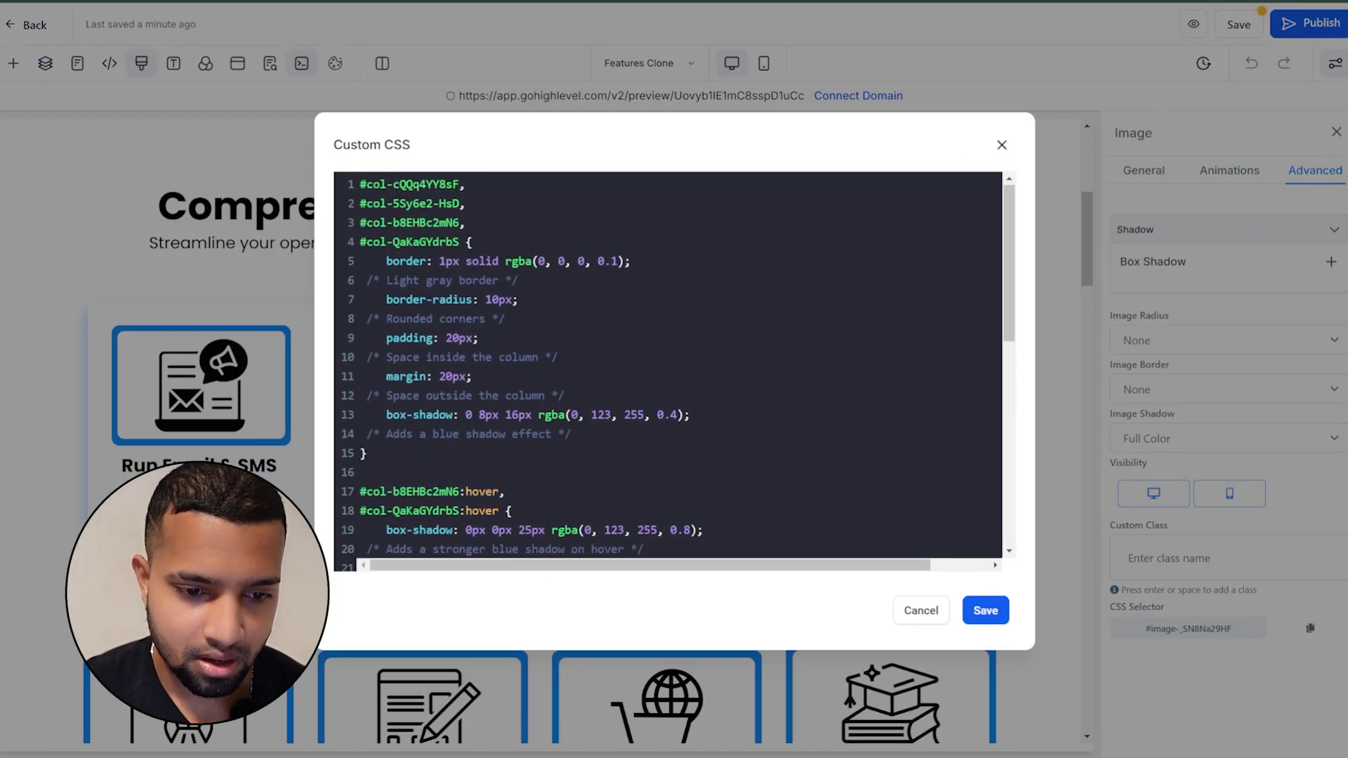
scroll(667, 365, "down", 3)
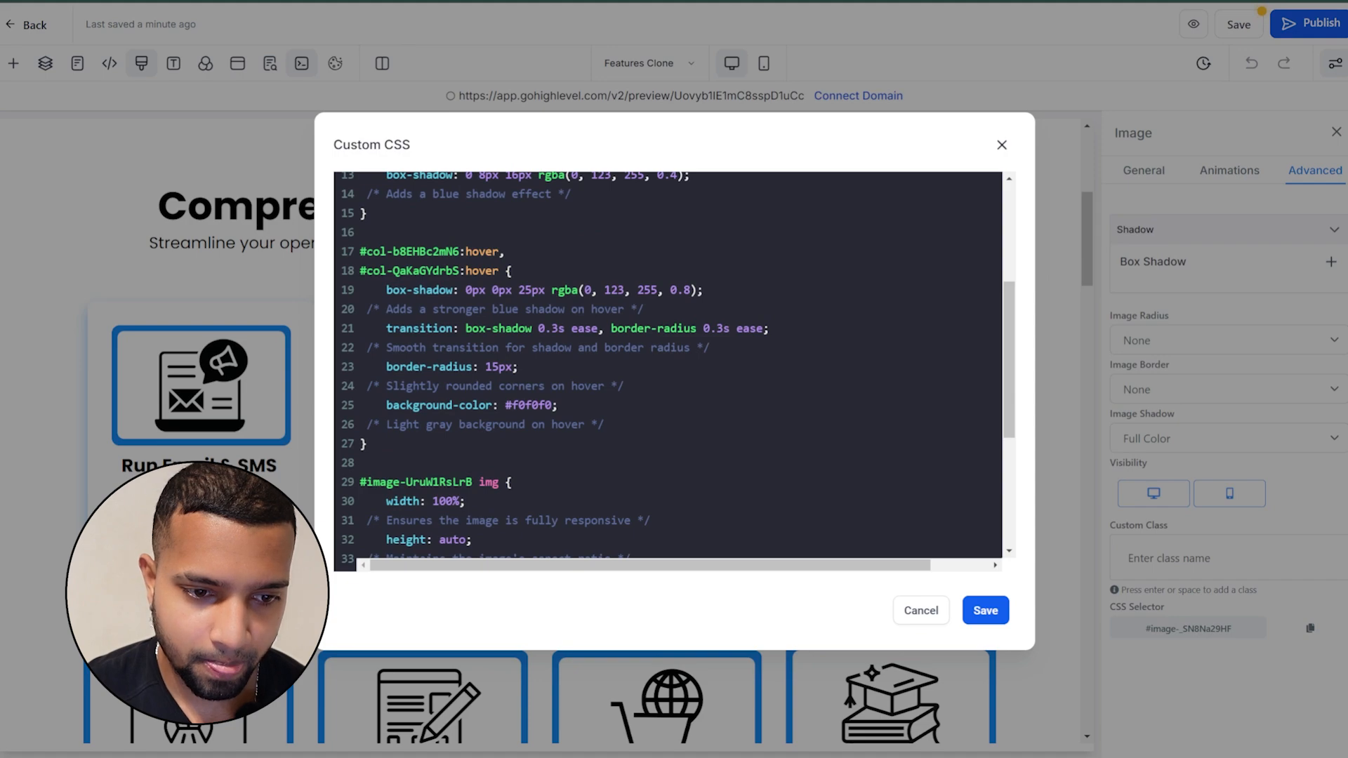
scroll(667, 365, "down", 3)
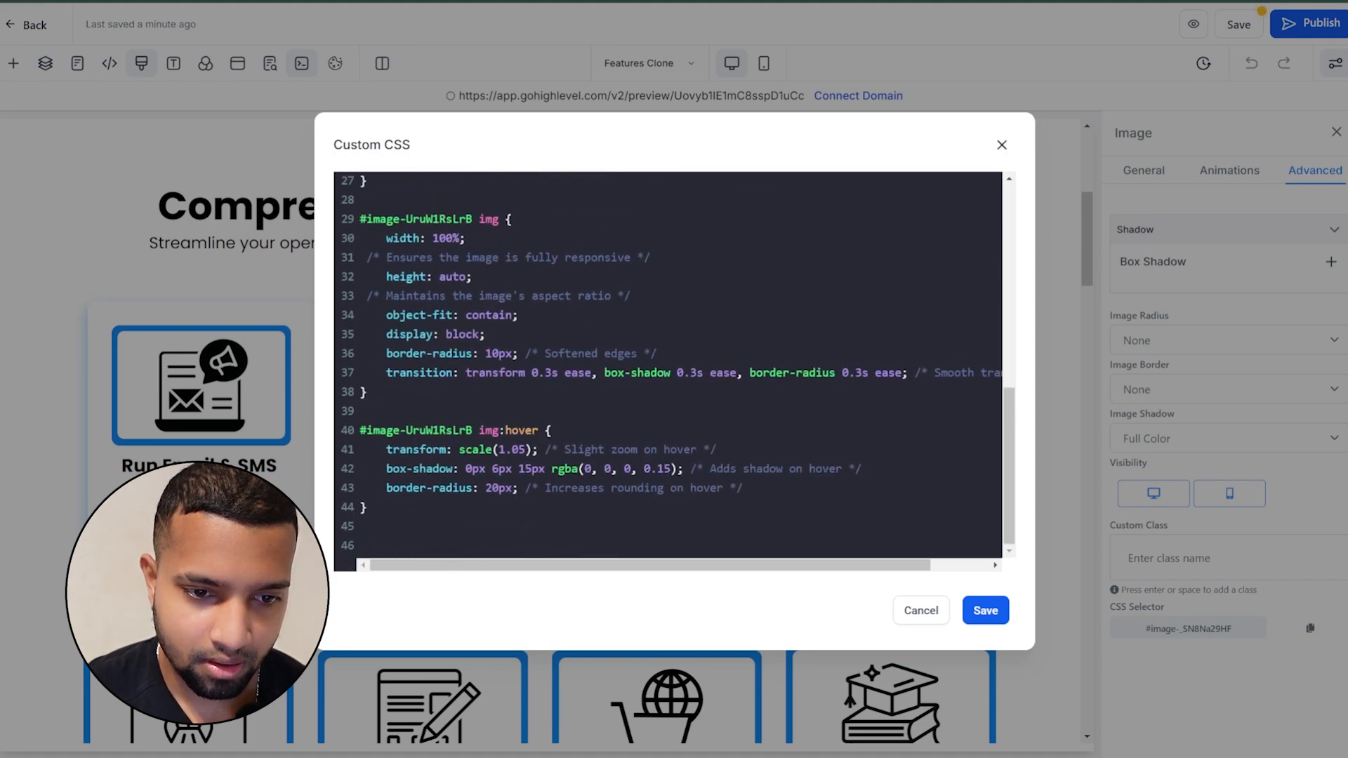
- Add #image-_SN8Na29HF img as a second comma-separated selector in the base img rule
left_click(499, 219)
type(",")
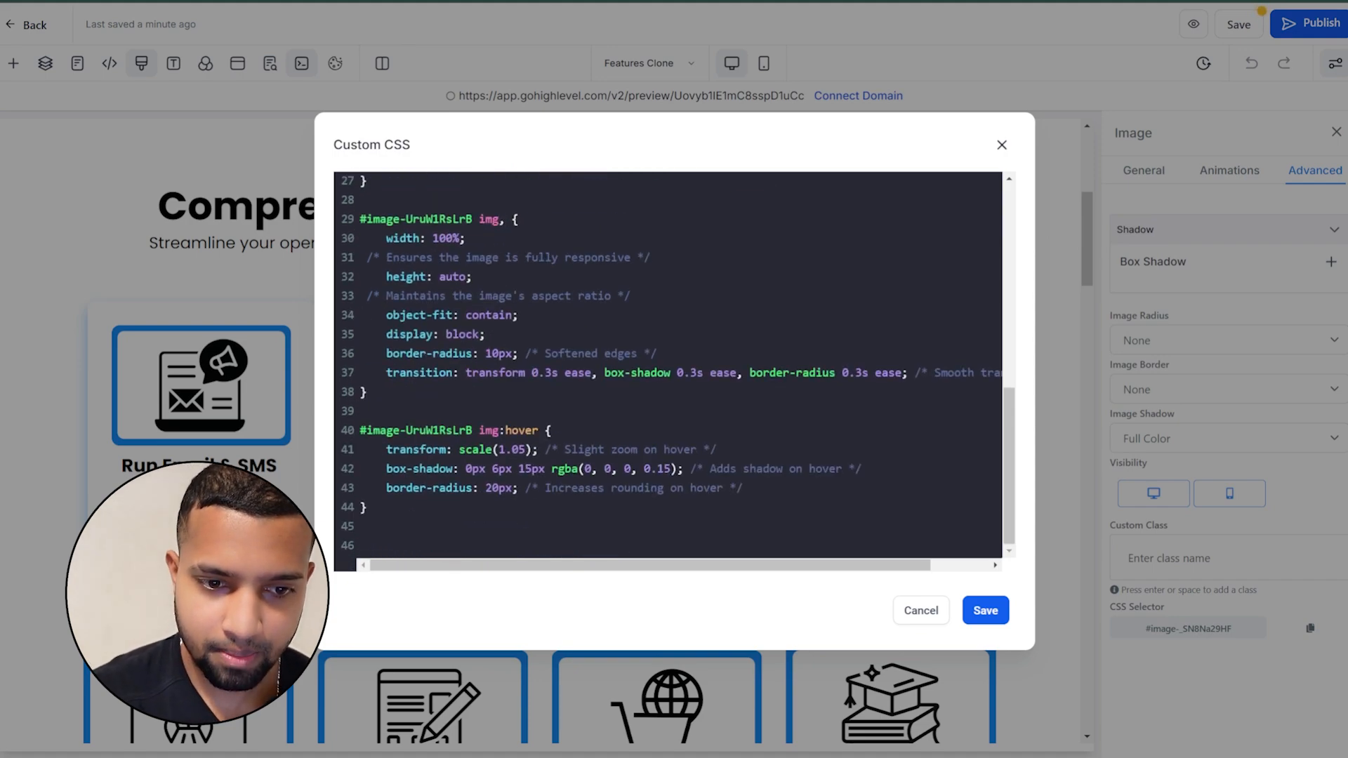
key("Return")
key("ctrl+v")
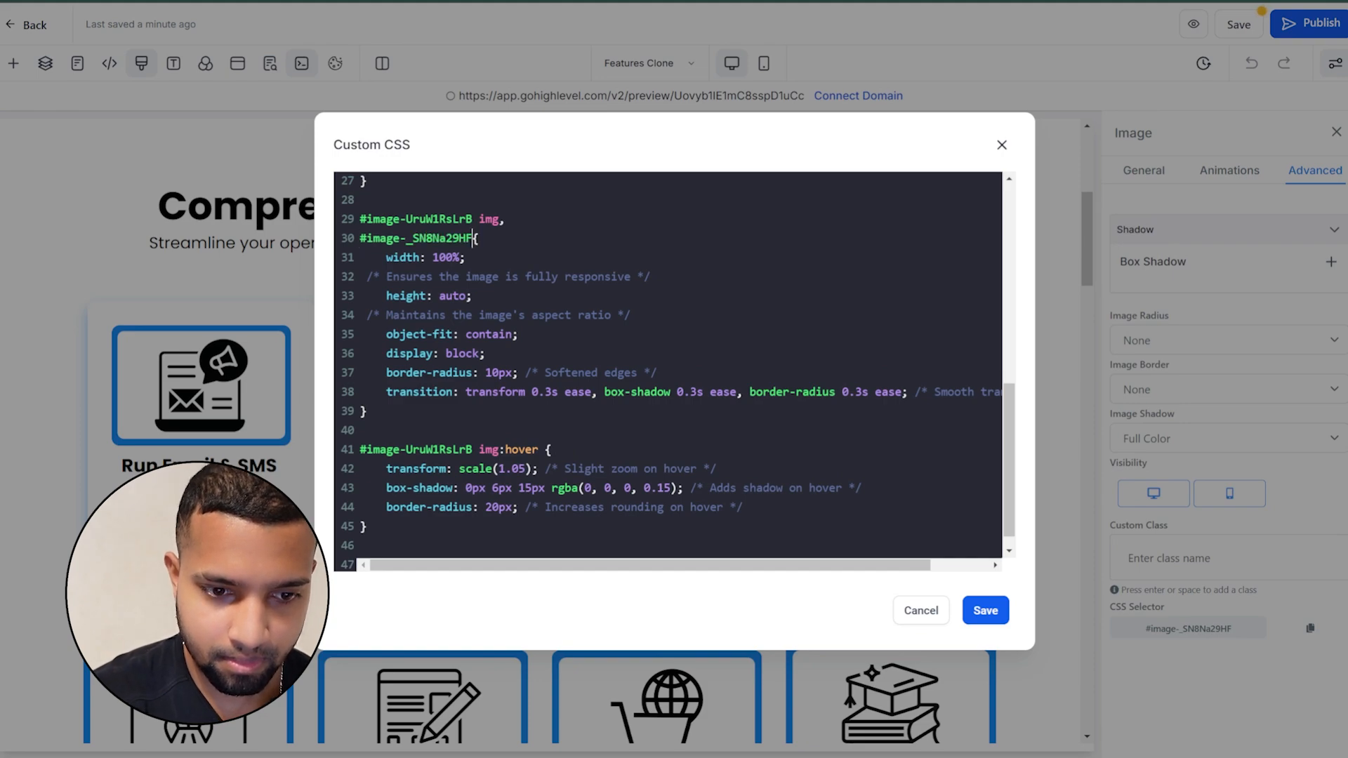
type("img")
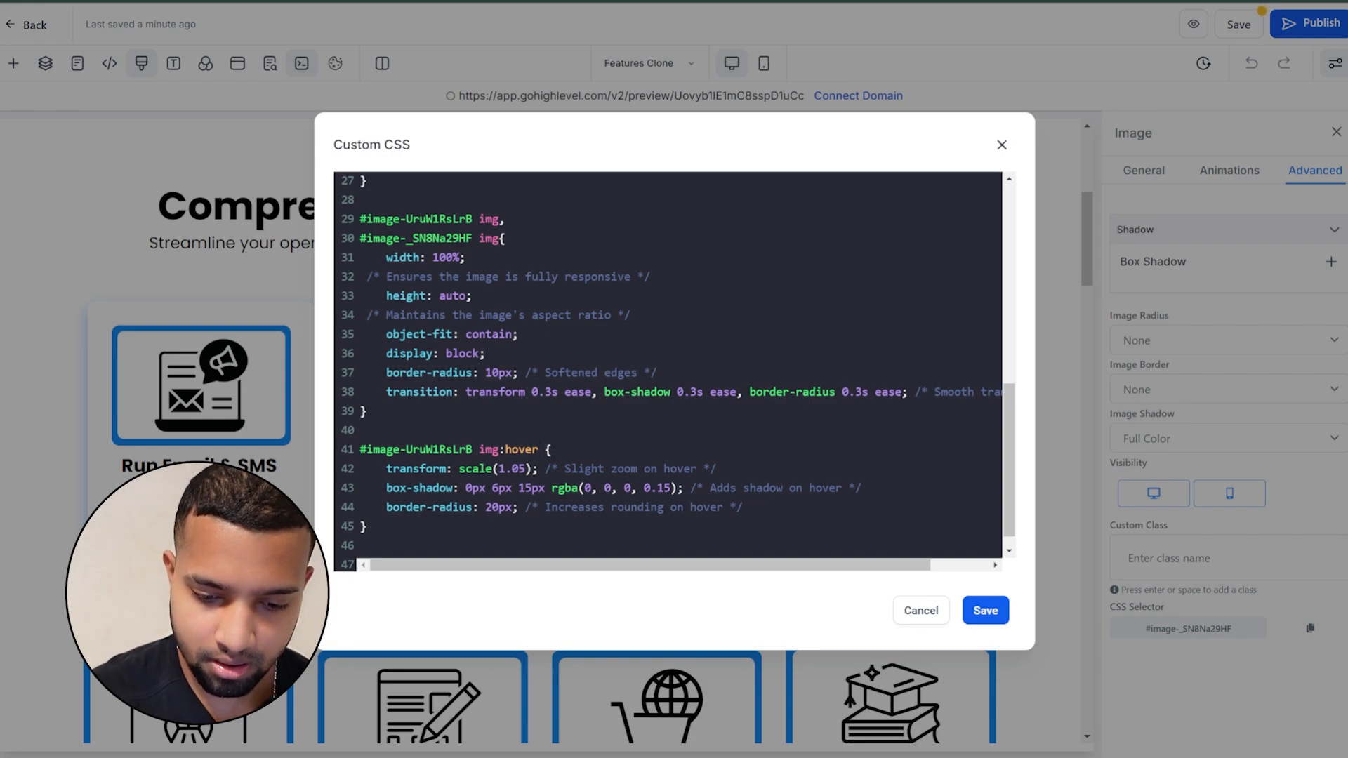
- Add #image-_SN8Na29HF img:hover as a second comma-separated selector in the image hover rule and save the custom CSS
type(",")
key("Return")
key("ctrl+v")
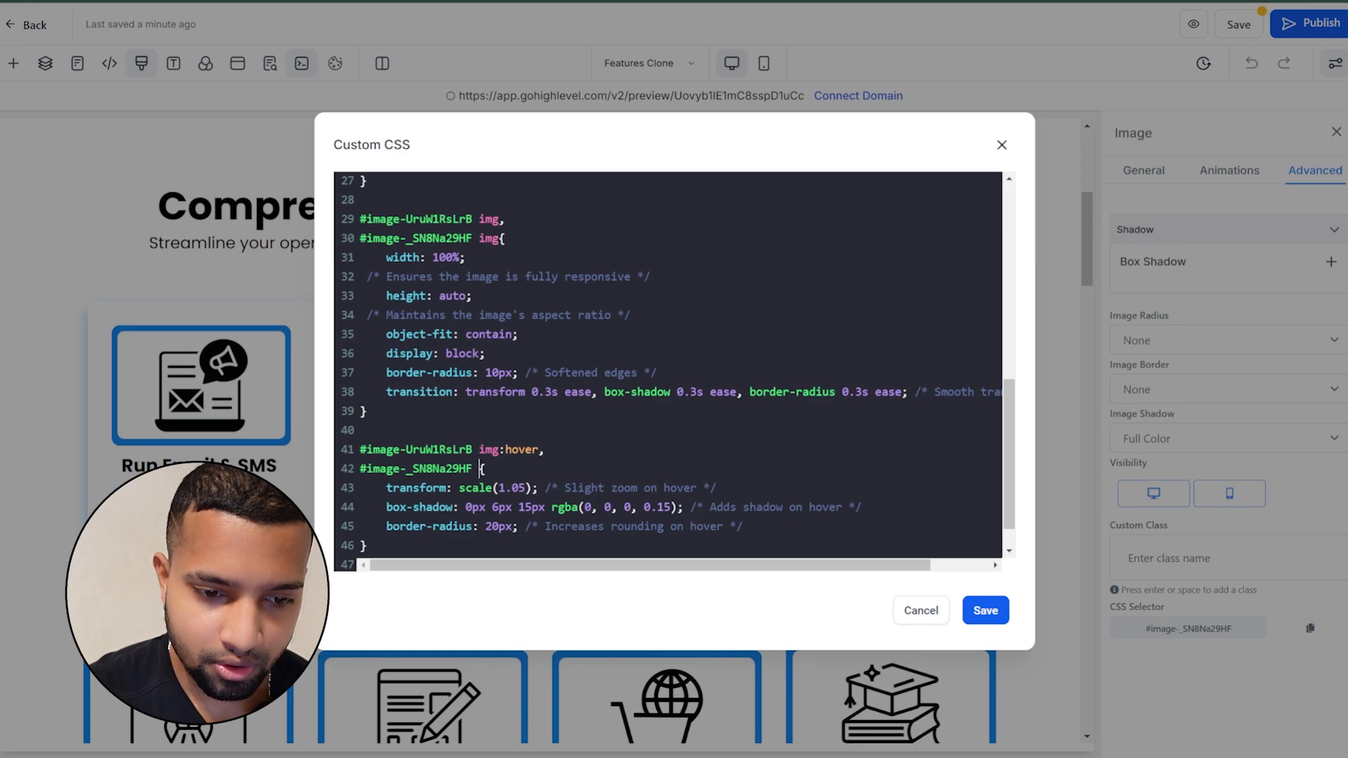
left_click_drag(479, 449, 539, 449)
key("ctrl+c")
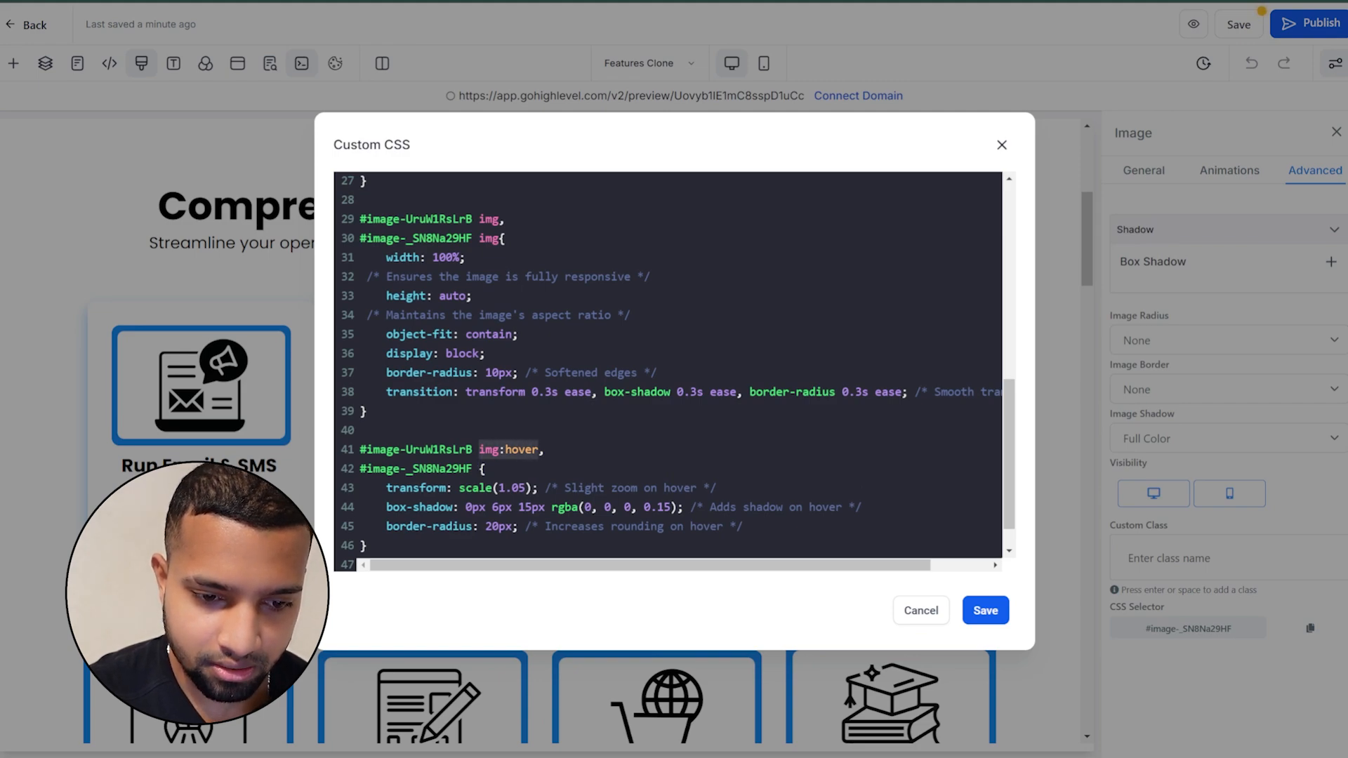
left_click(479, 468)
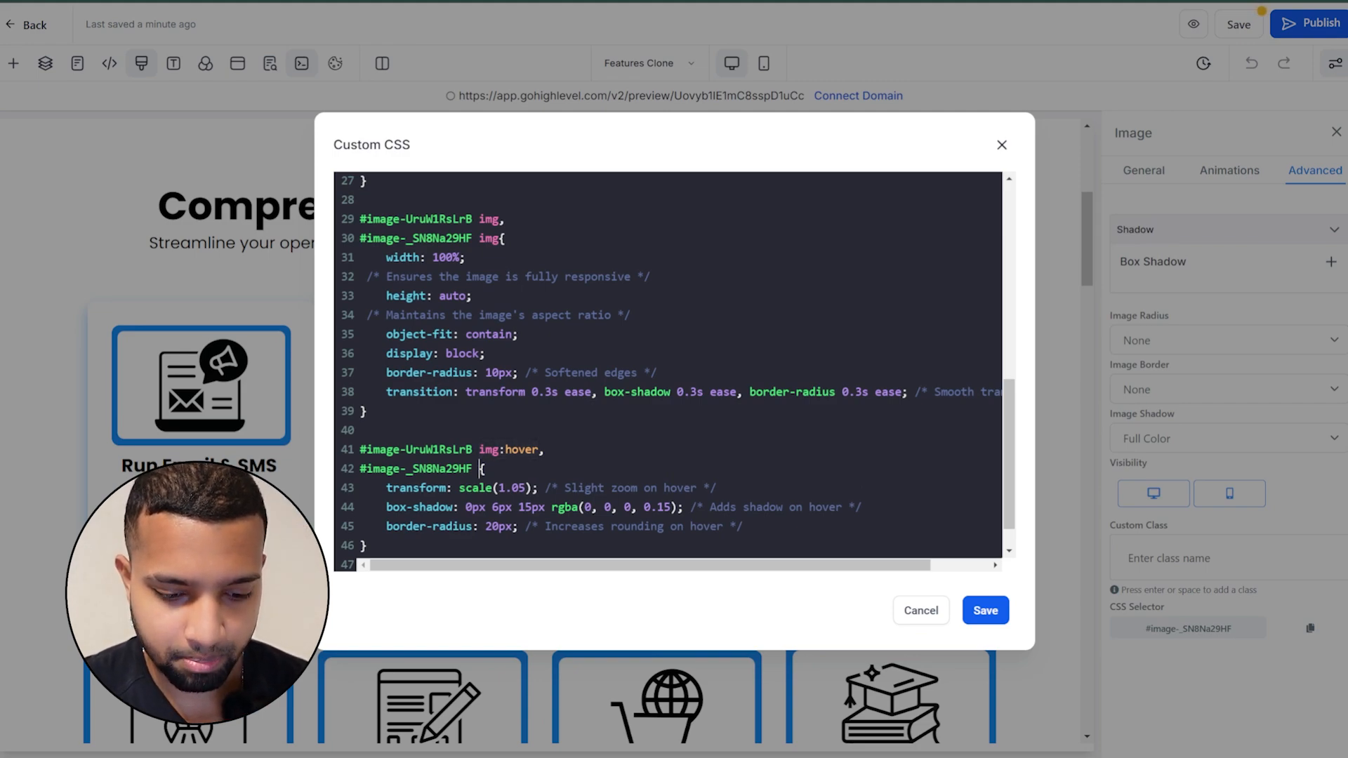
key("ctrl+v")
left_click(983, 610)
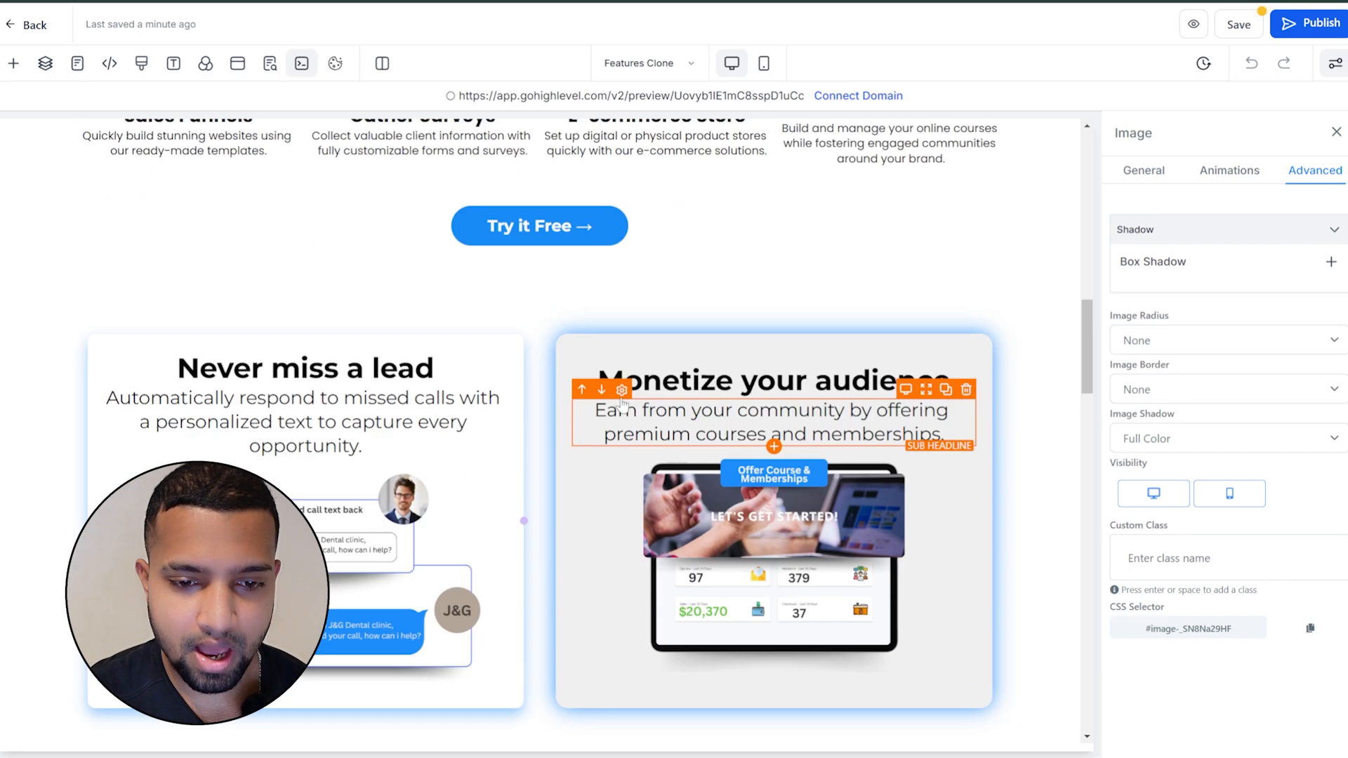
- Examine the styled "Never miss a lead" and "Monetize your audience" columns, and review the Image Hover Effect snippet in Notion
scroll(330, 421, "down", 10)
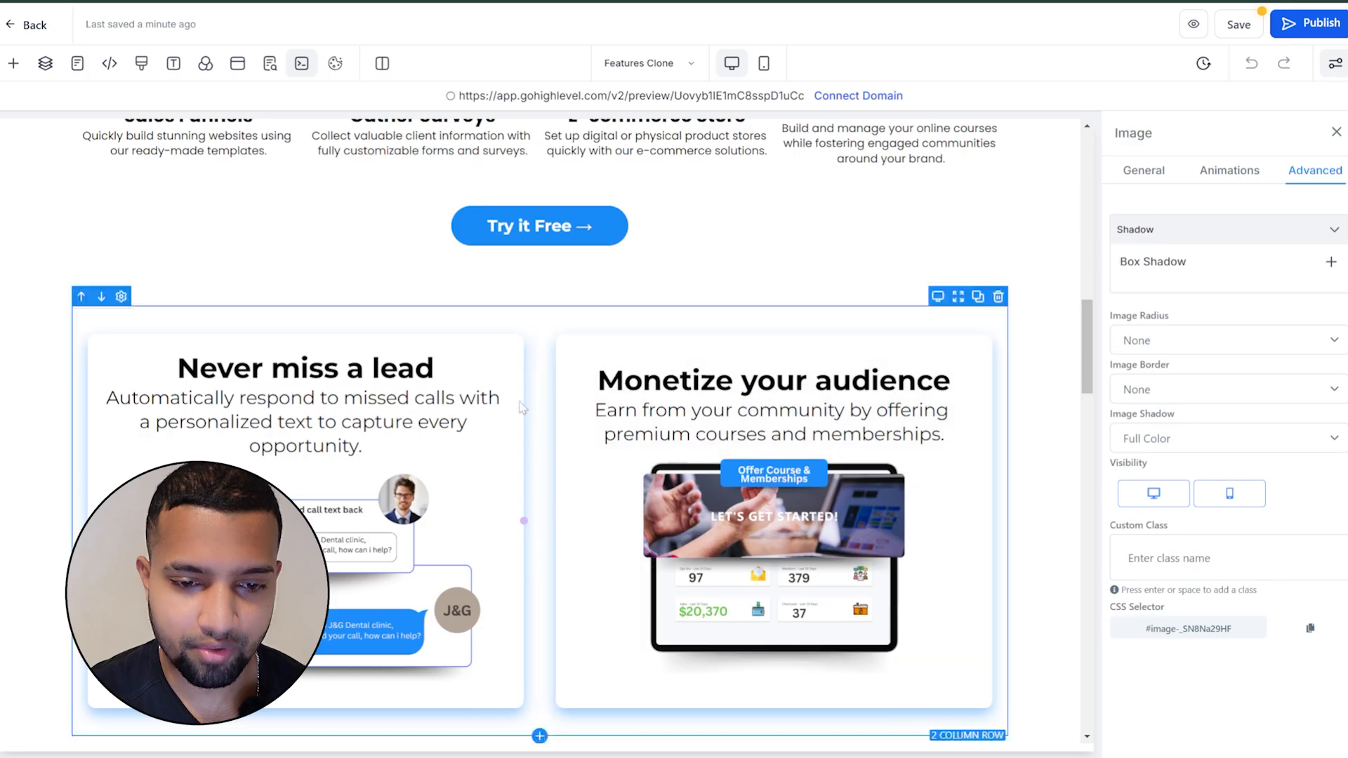
scroll(461, 326, "down", 3)
key("ctrl+Tab")
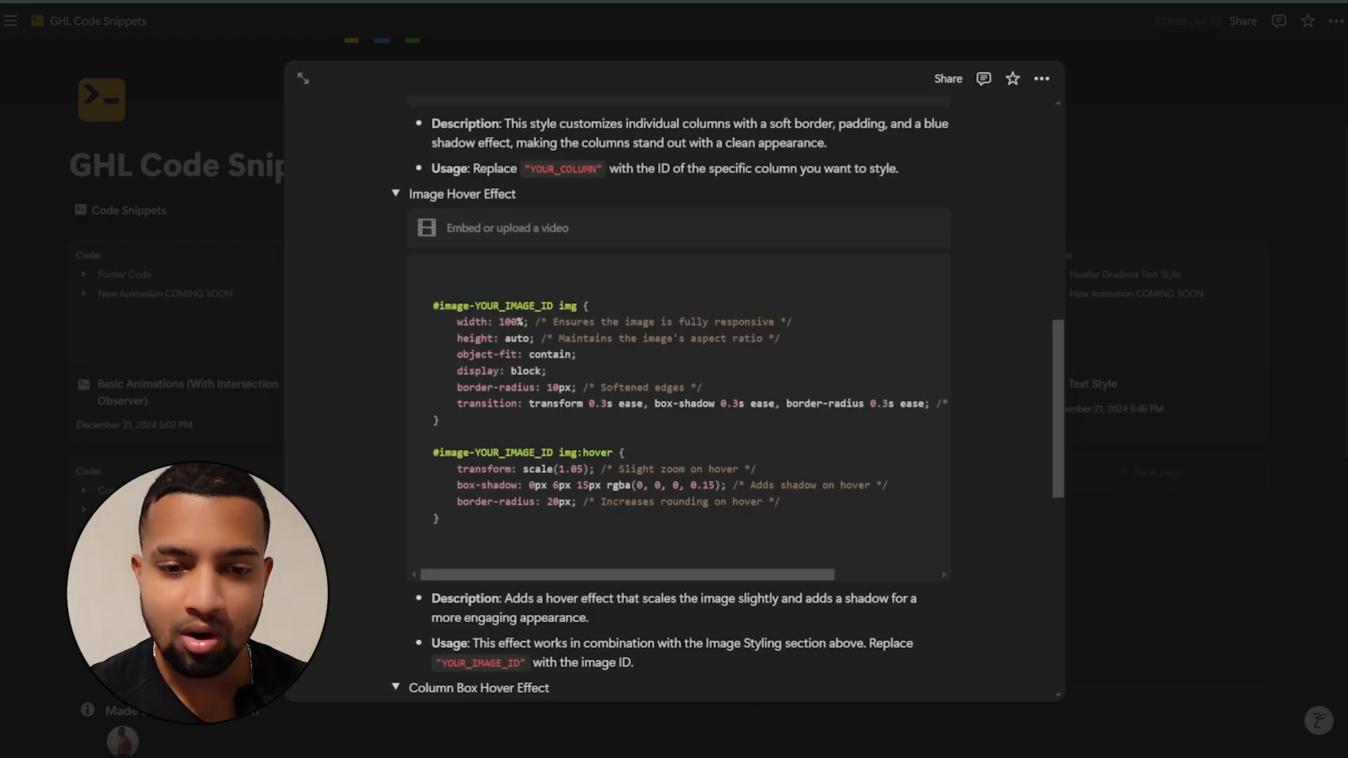
left_click(1106, 178)
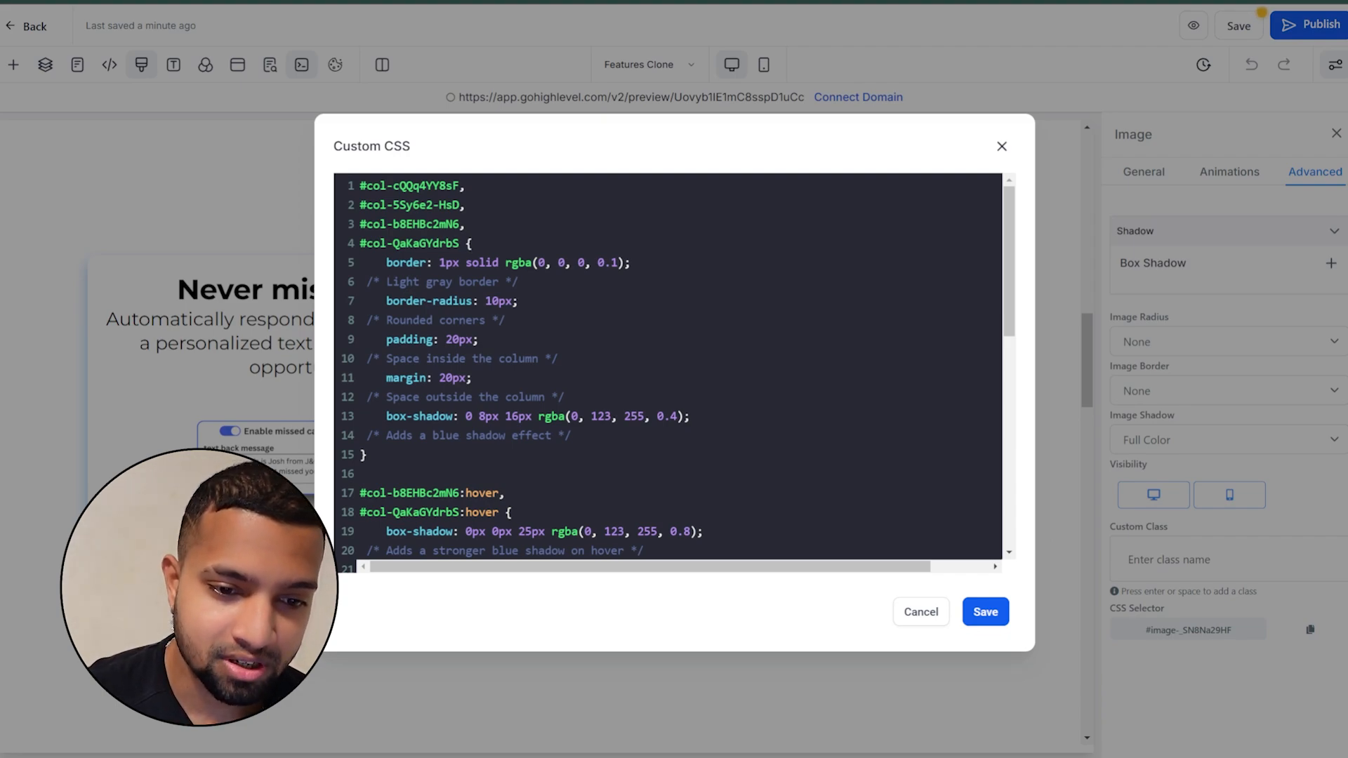
- Set the base column rule's border width to 2px, border-radius to 20px and padding to 50px in the custom CSS
key("shift+Left")
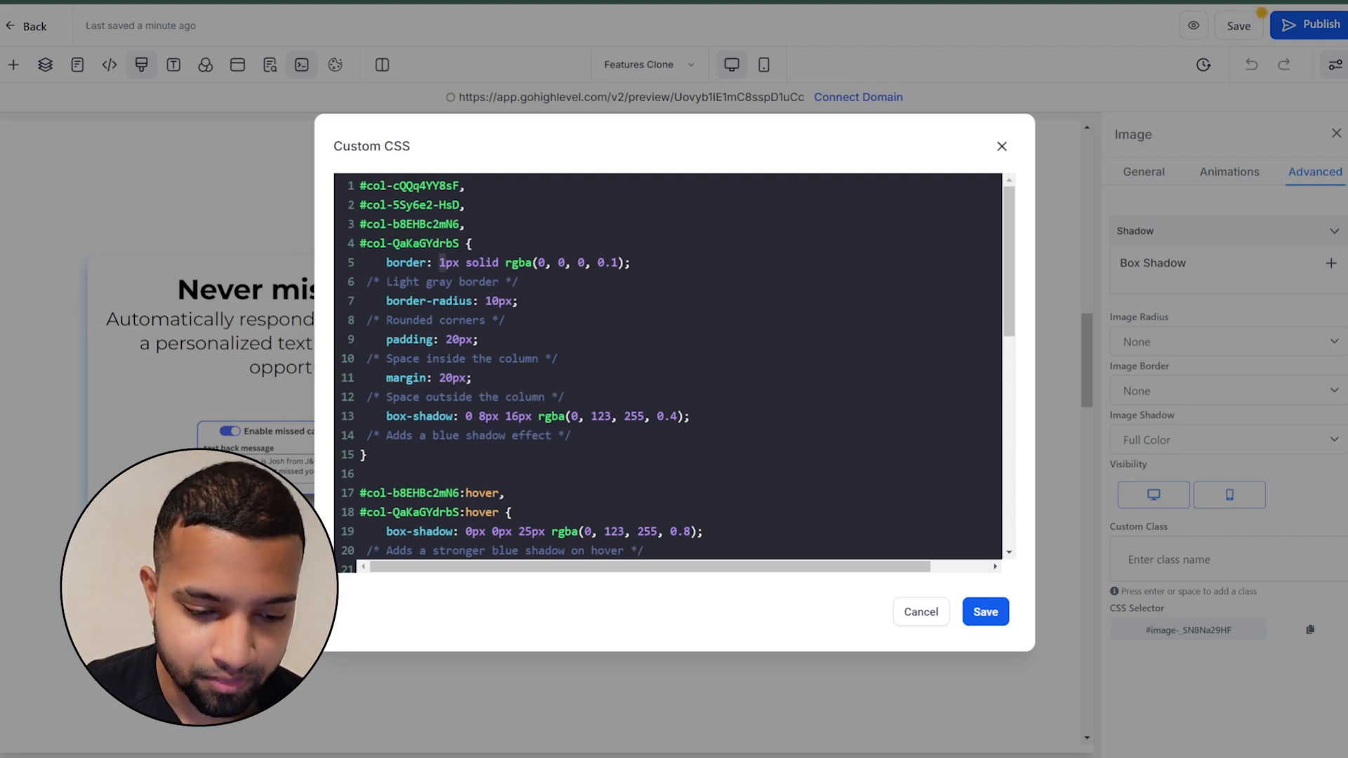
type("2")
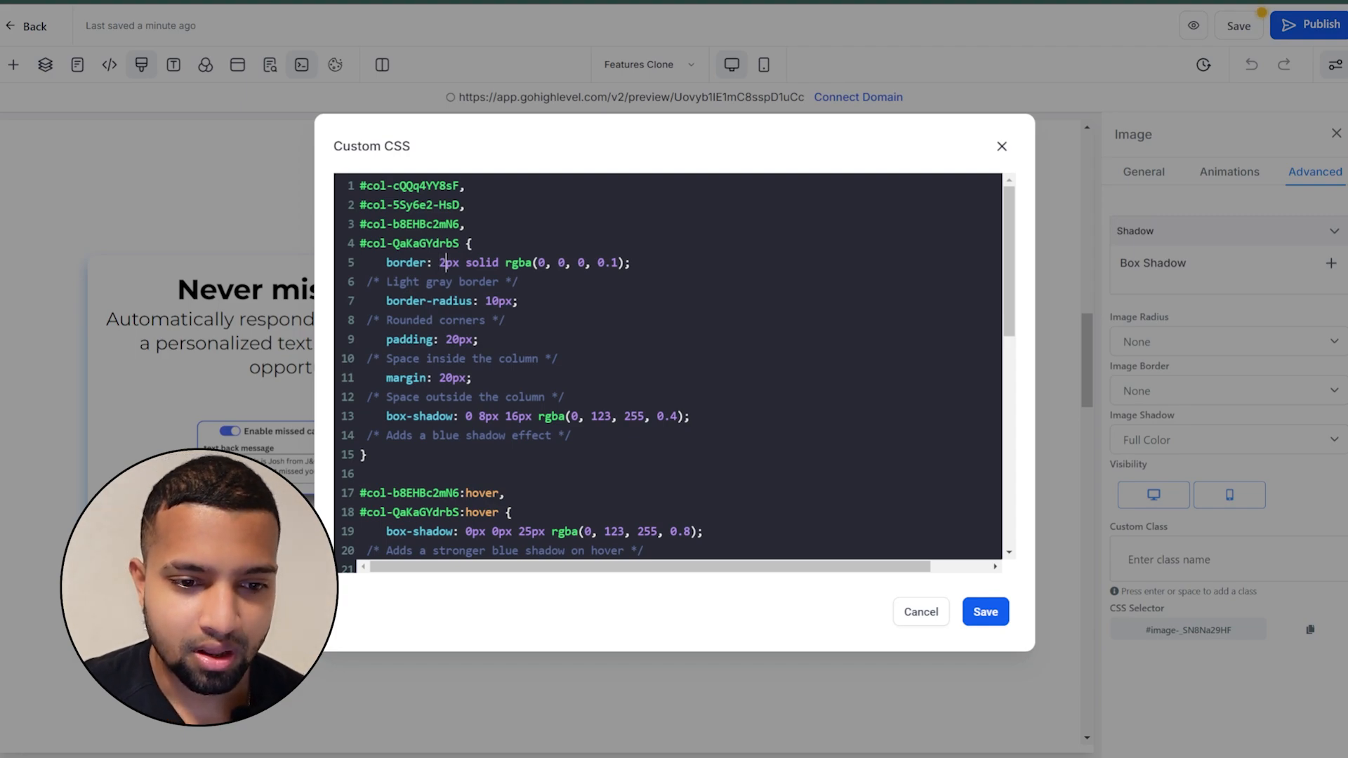
key("shift+Left")
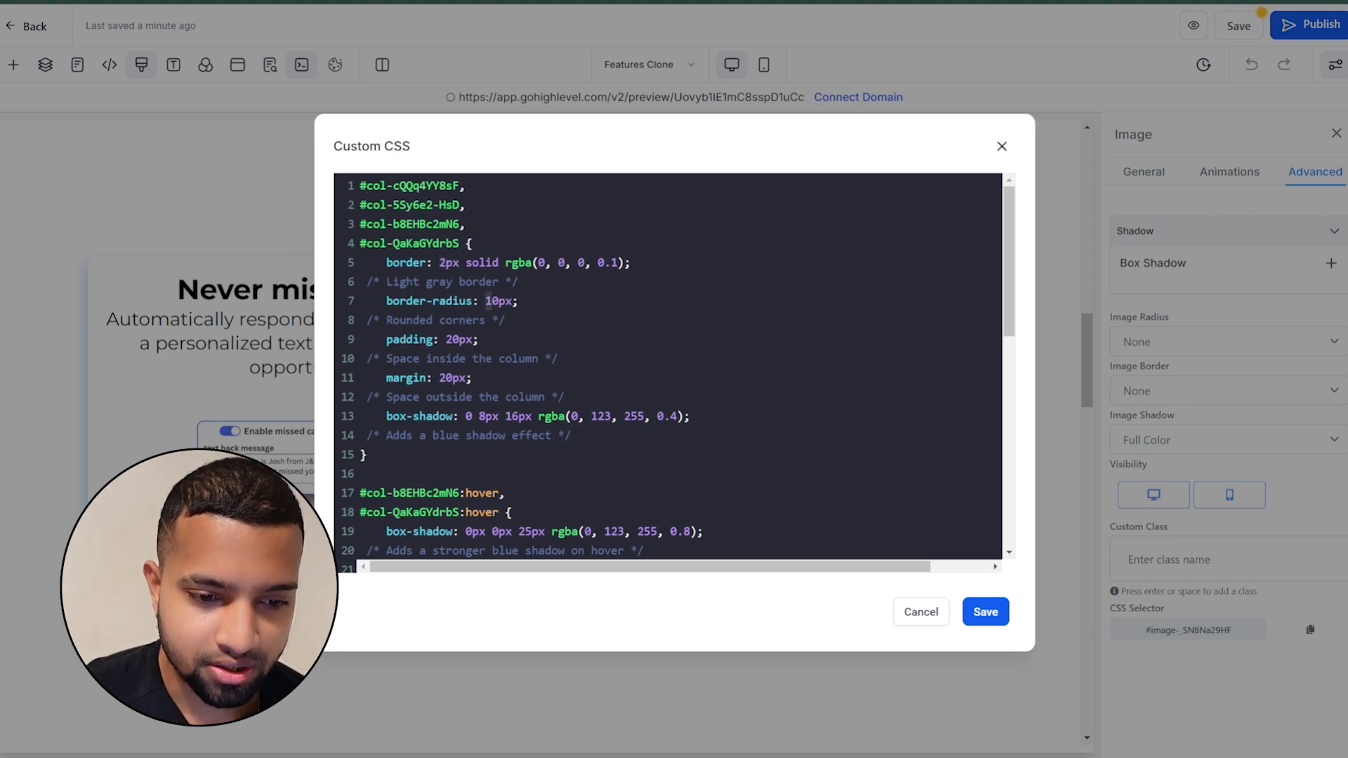
type("2")
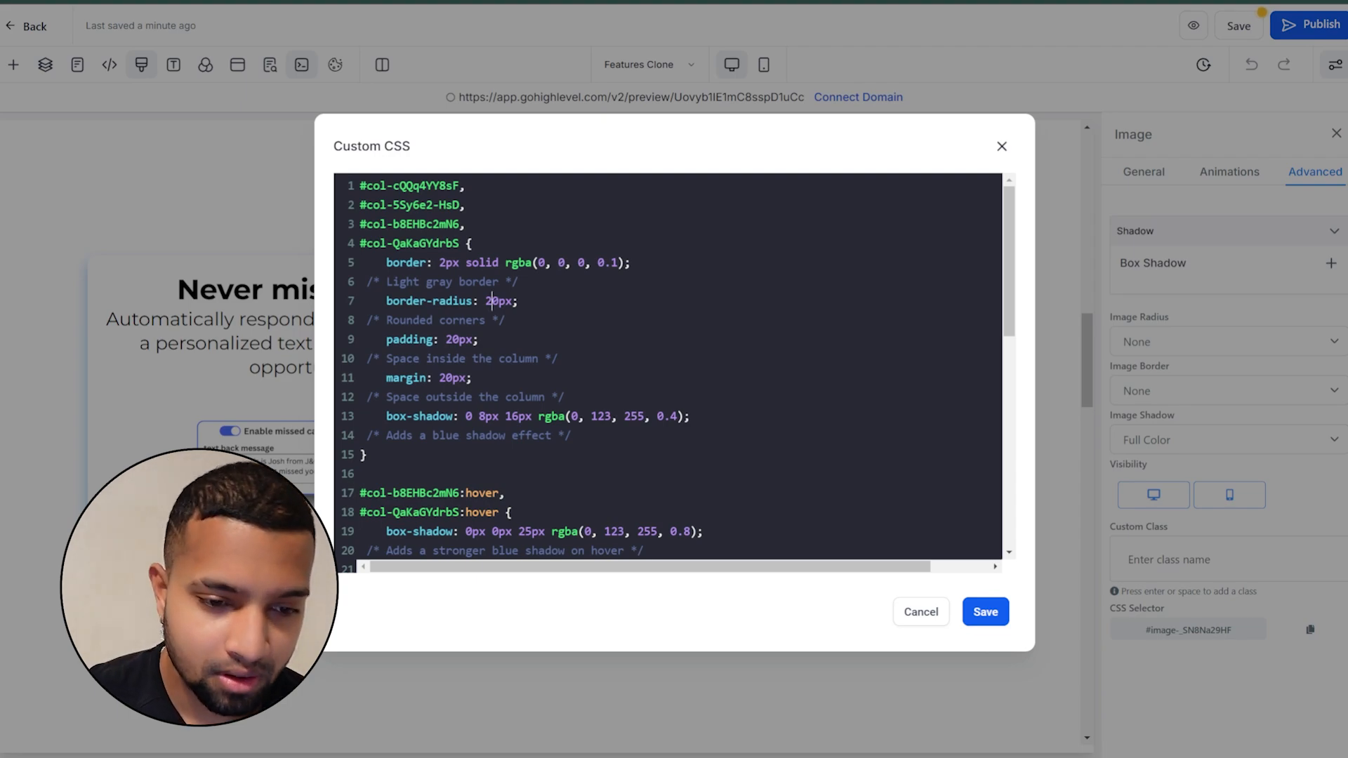
key("shift+Left")
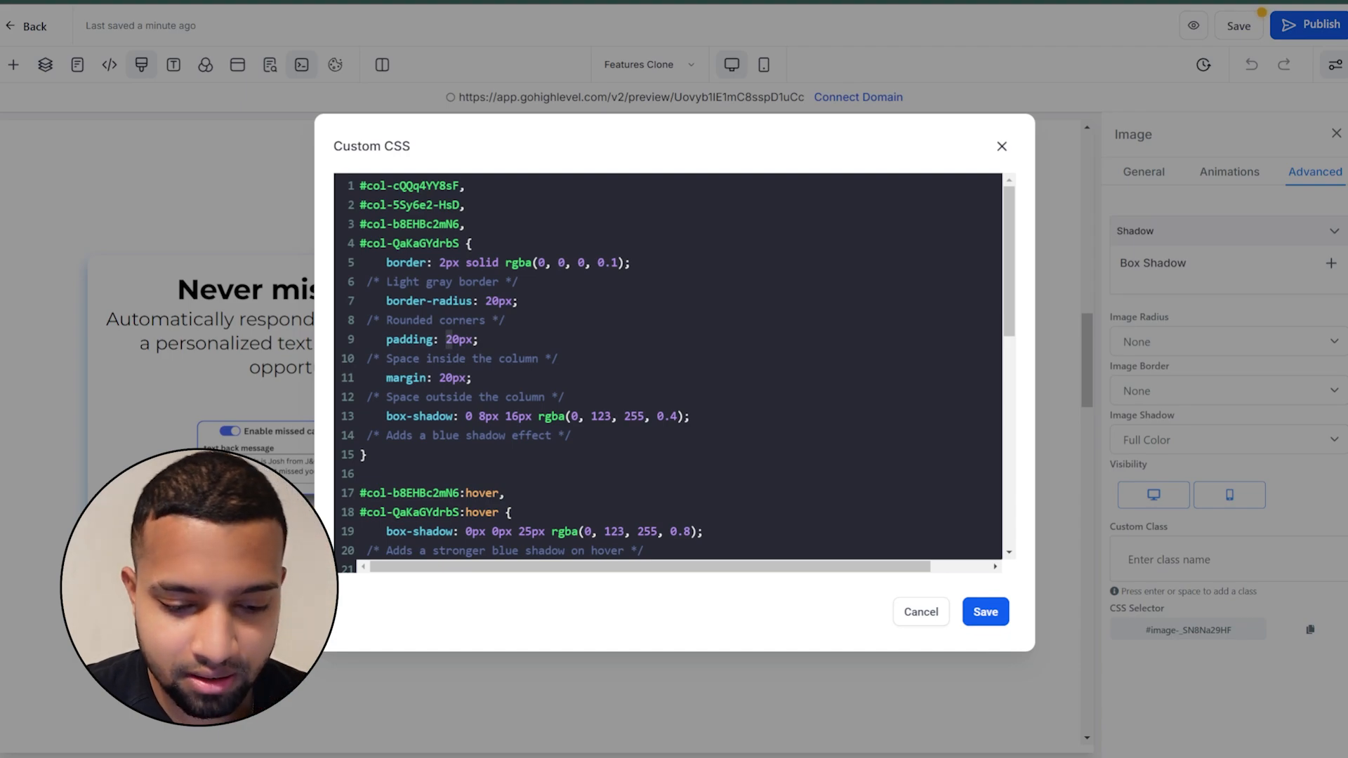
type("5")
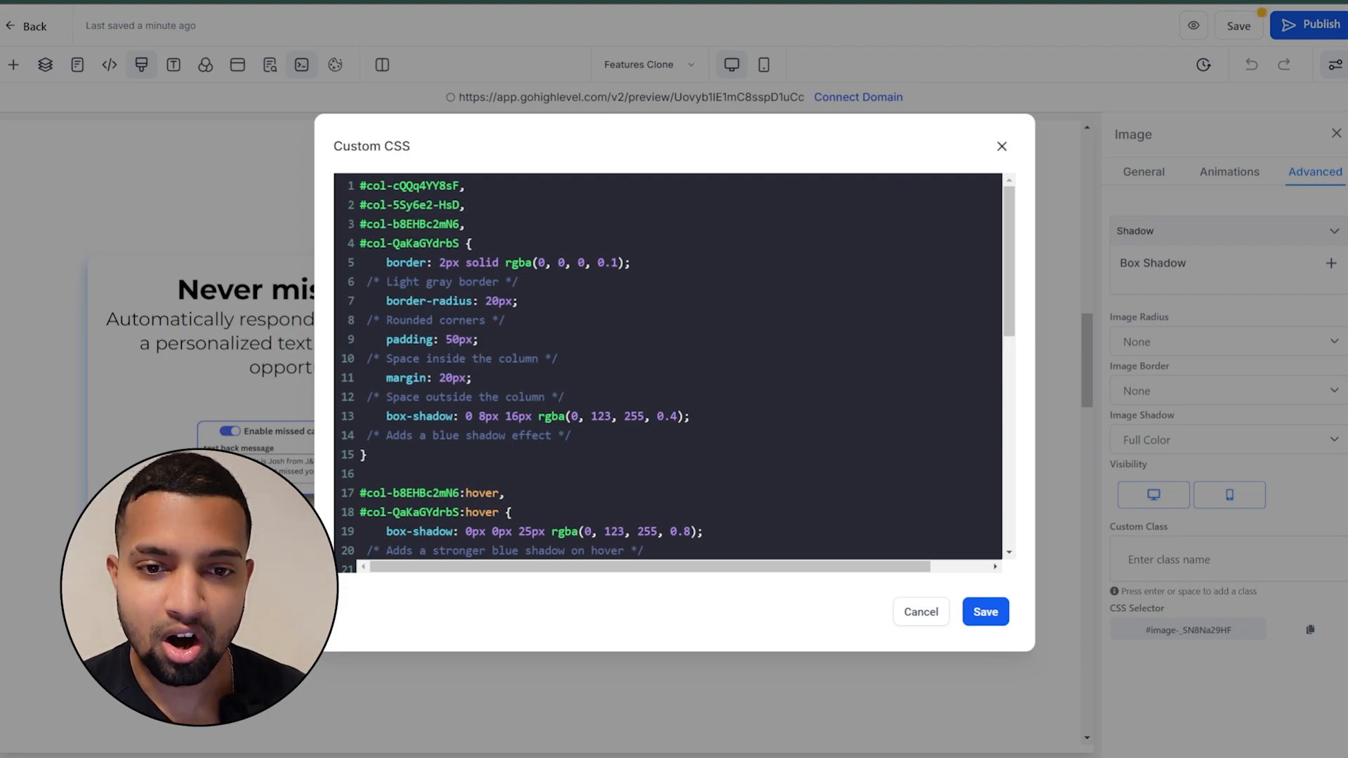
- Pick rgba(157, 44, 103, 0.8) on the RGBA color picker site, copy it and return to the custom CSS
left_click(709, 1)
scroll(679, 309, "up", 3)
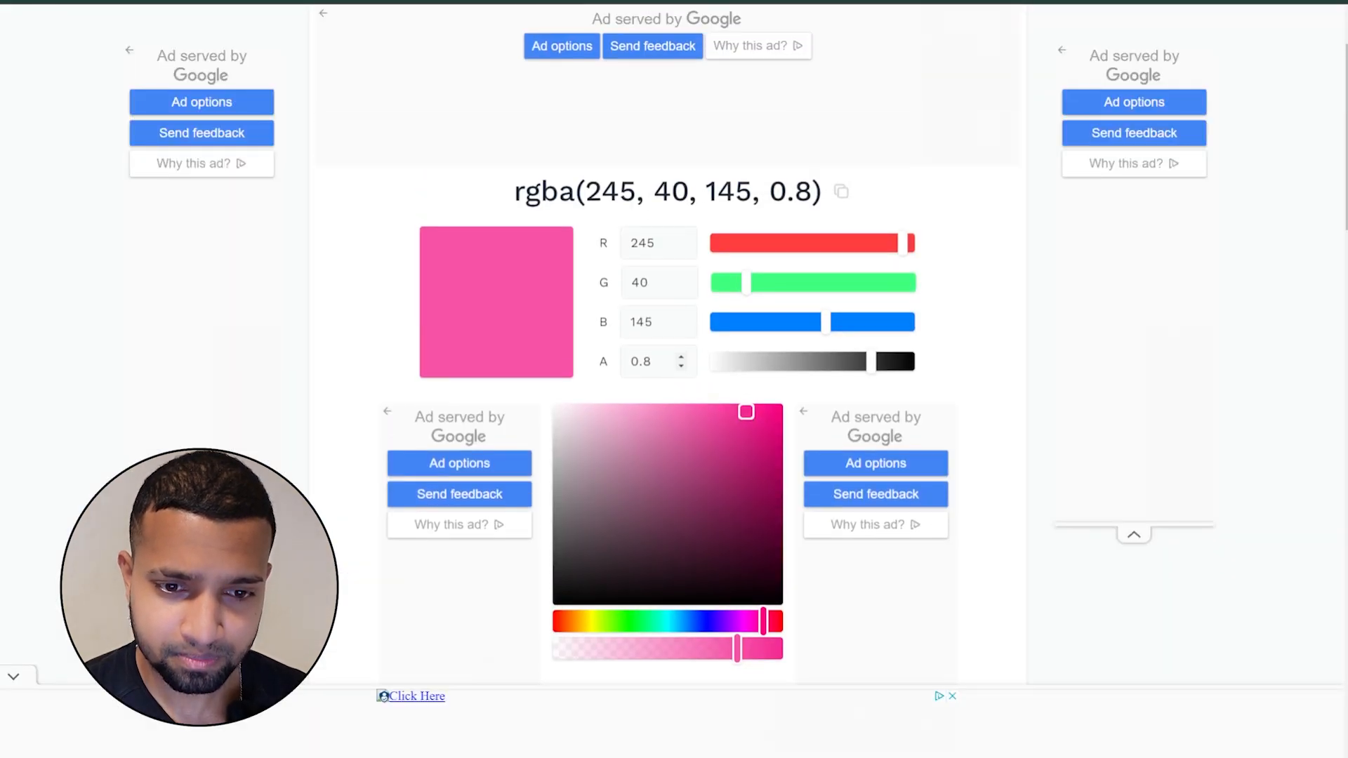
scroll(679, 308, "down", 1)
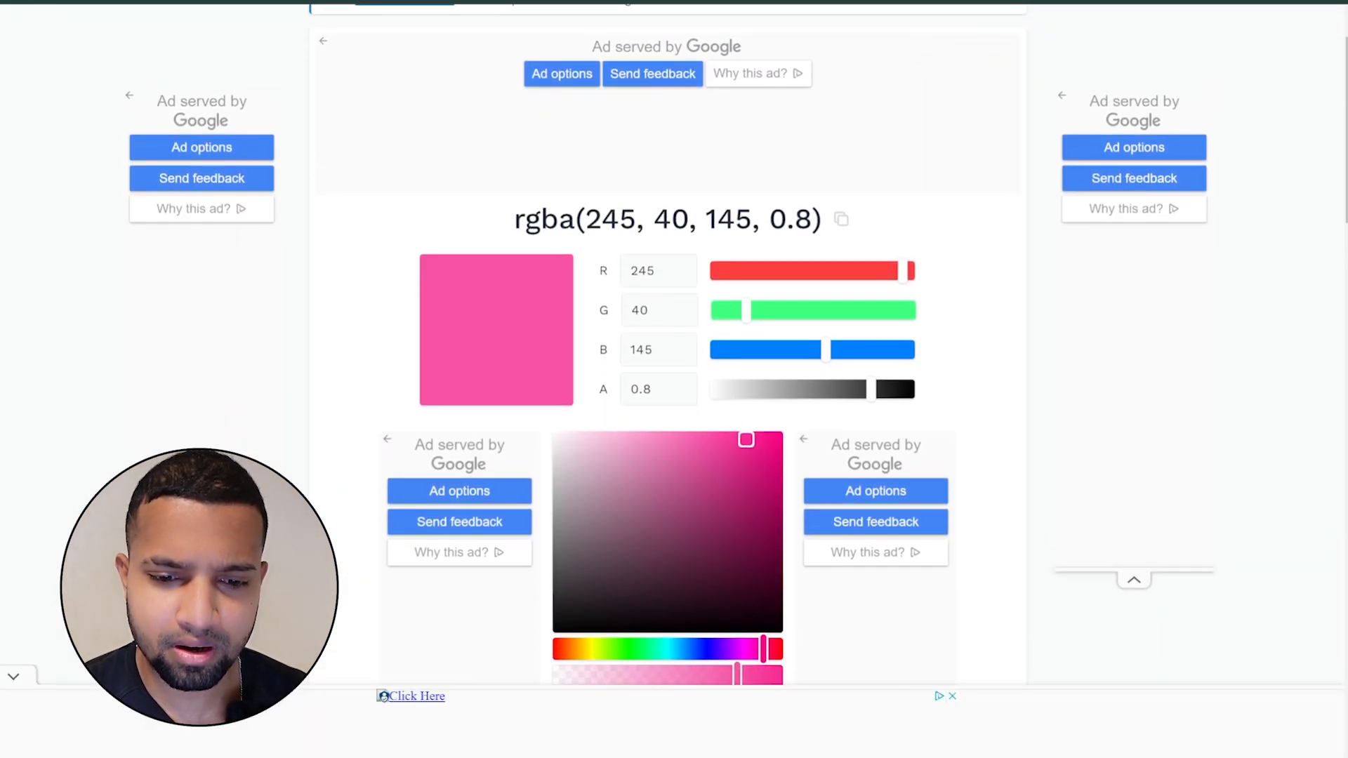
left_click(717, 508)
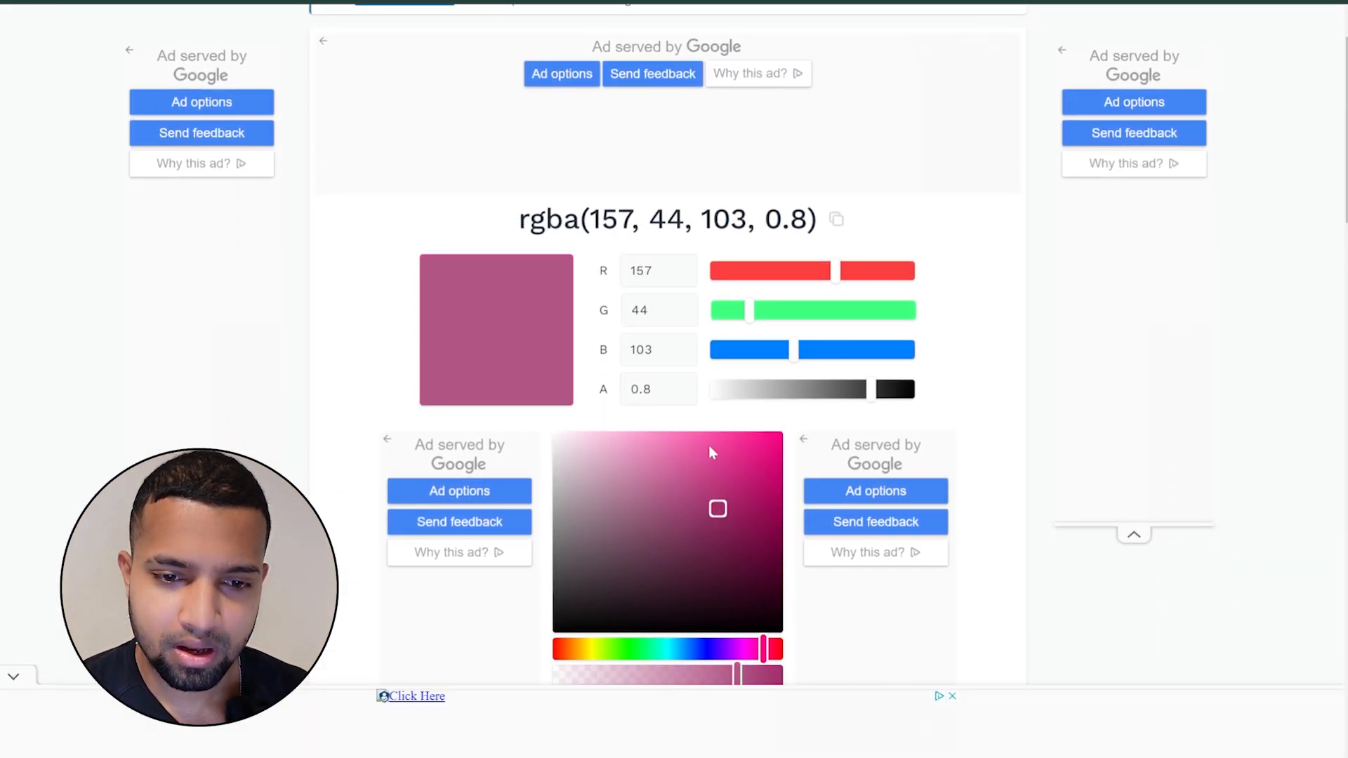
left_click(836, 219)
left_click(886, 2)
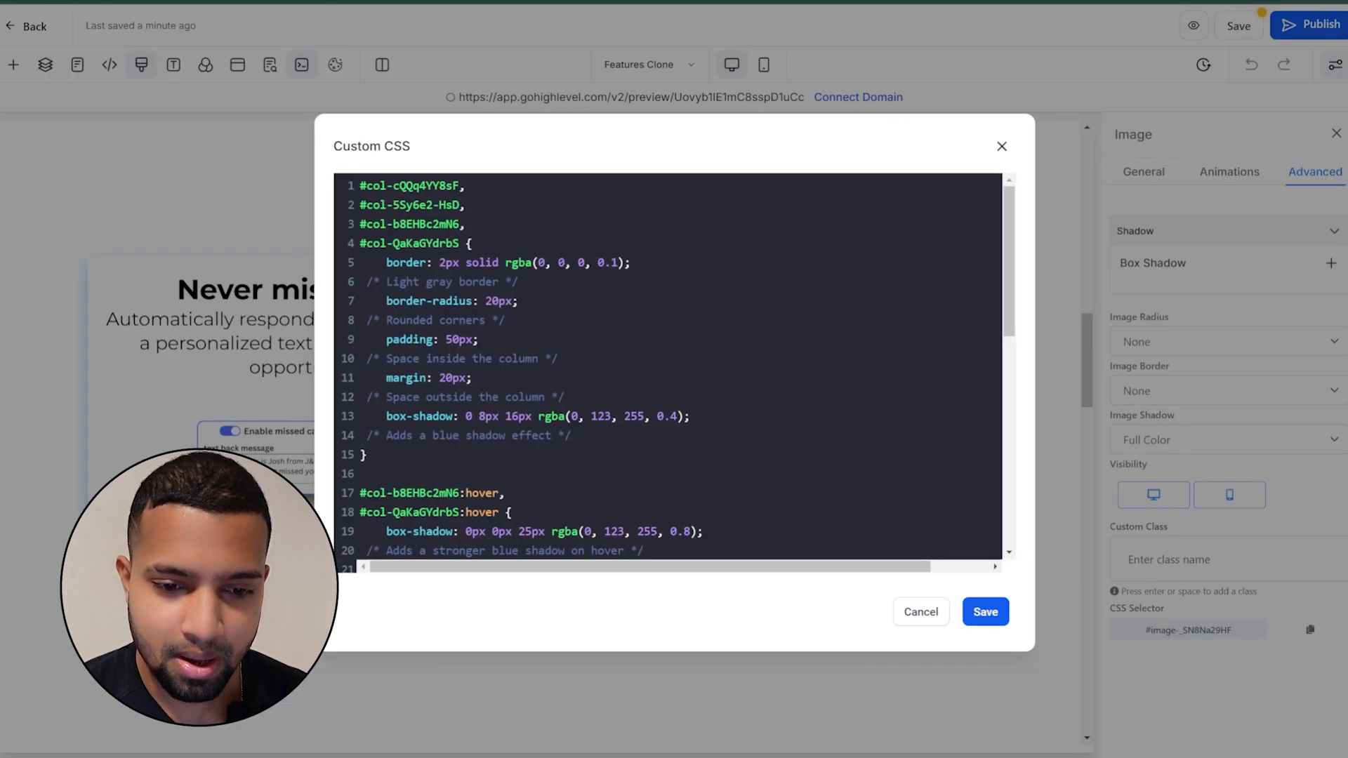
left_click(758, 1)
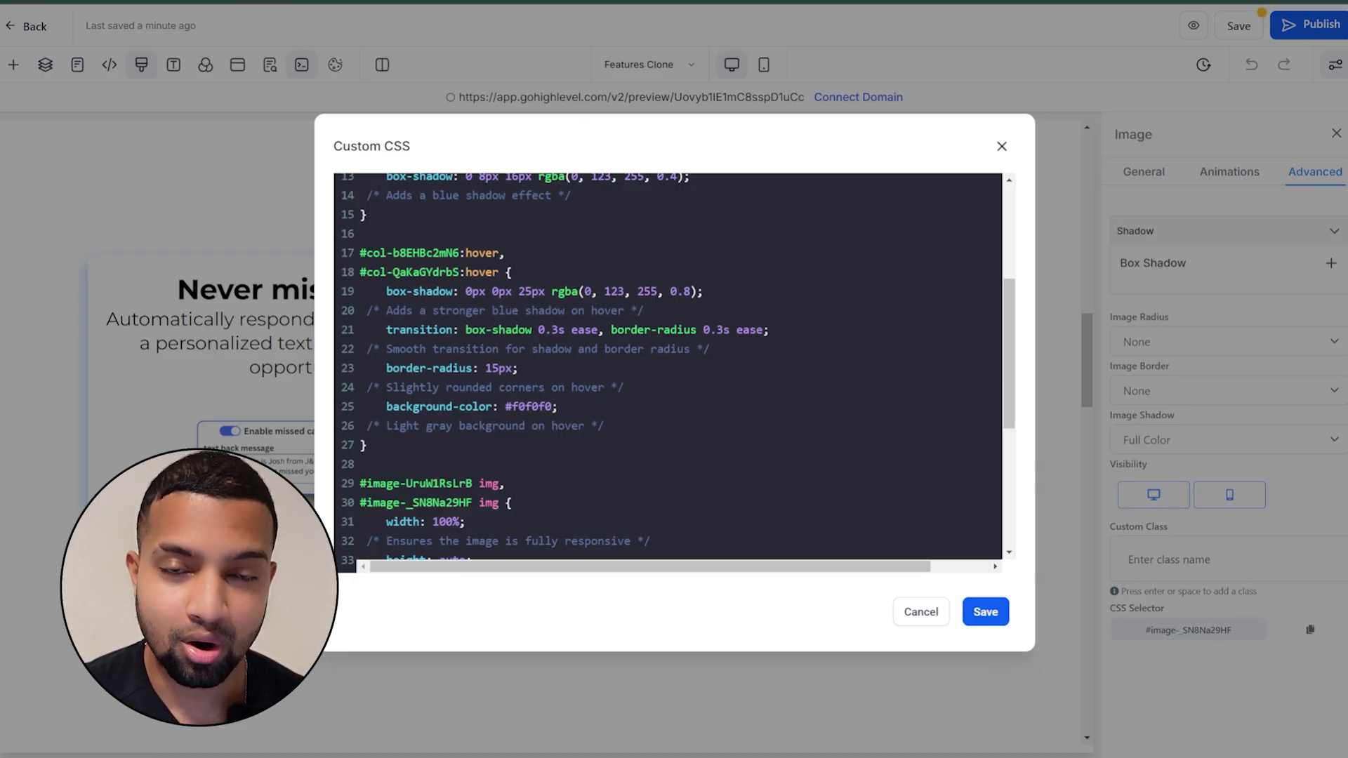
- Review the column hover and image rules in the custom CSS, and check the image hover effects on the page
scroll(667, 365, "down", 2)
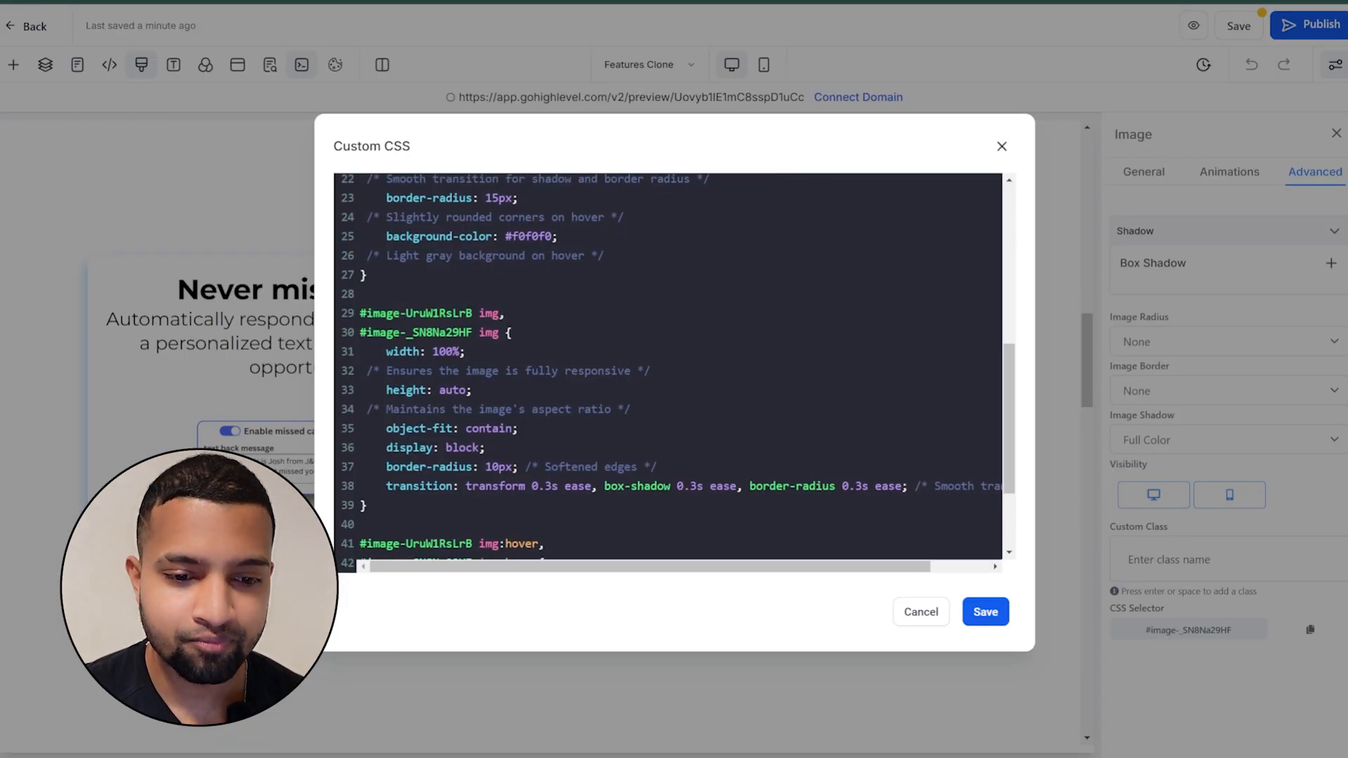
scroll(666, 365, "down", 2)
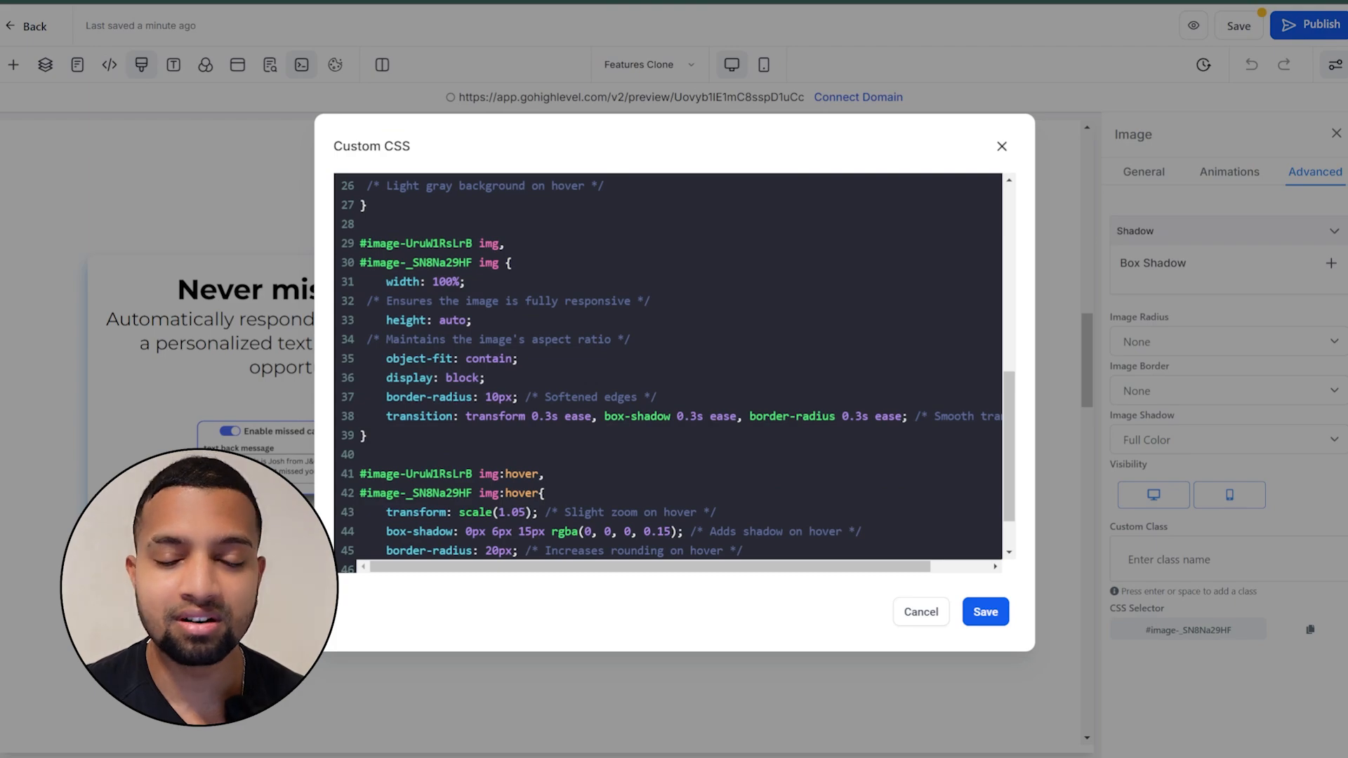
scroll(667, 365, "down", 1)
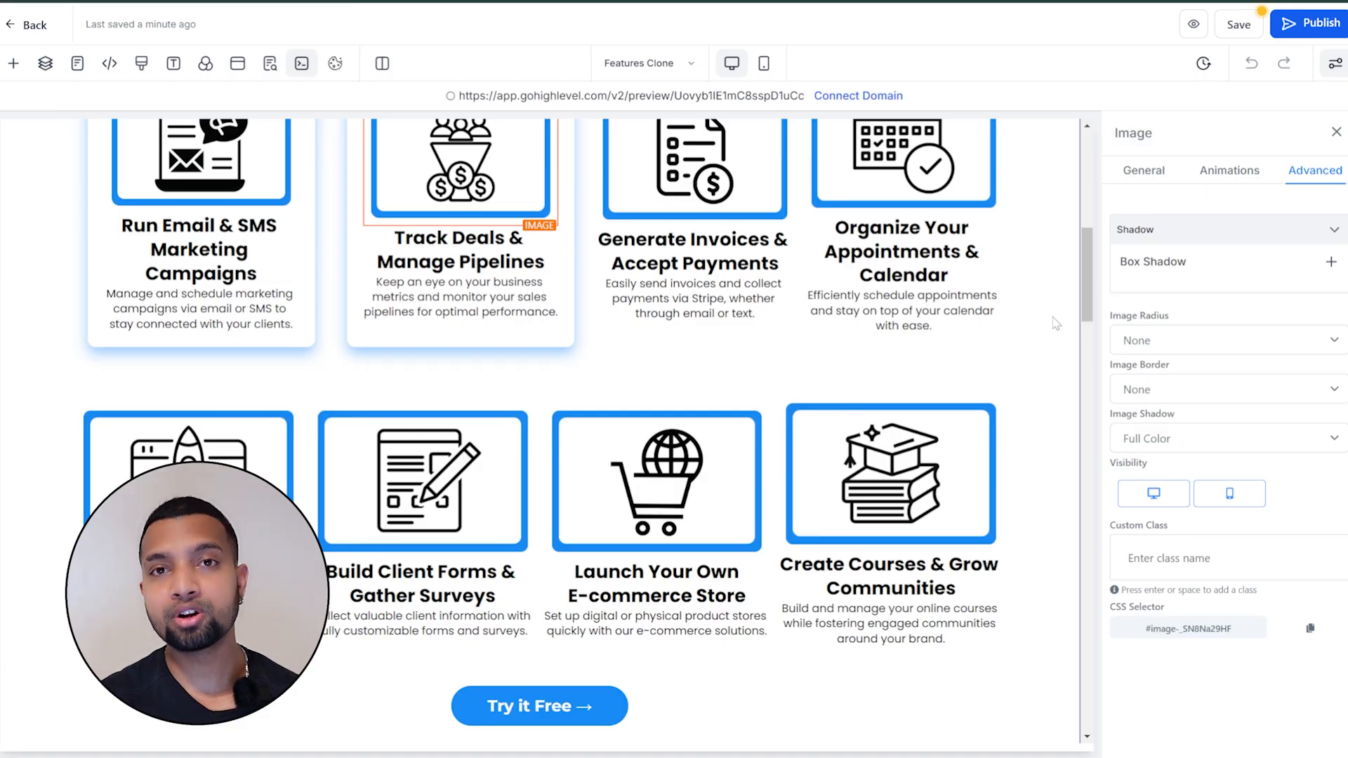
scroll(706, 259, "up", 3)
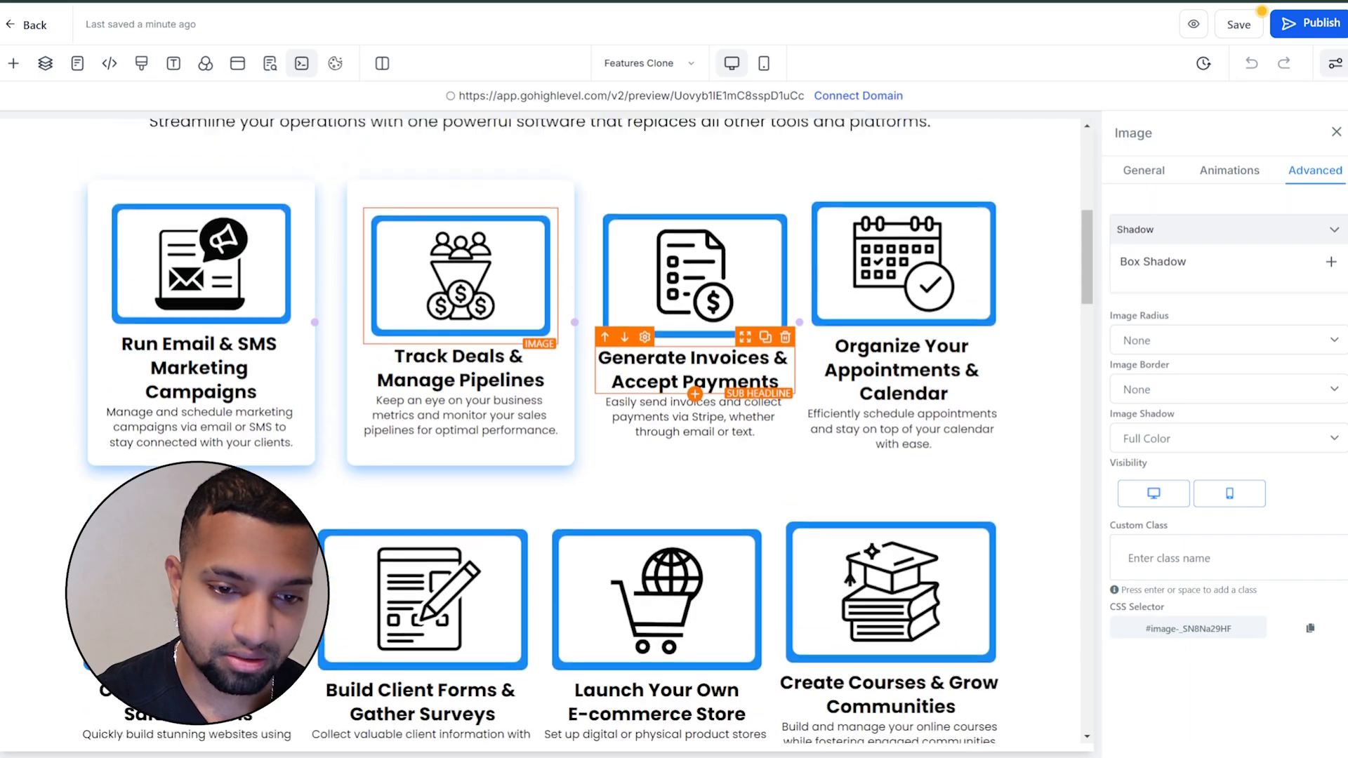
scroll(465, 276, "down", 10)
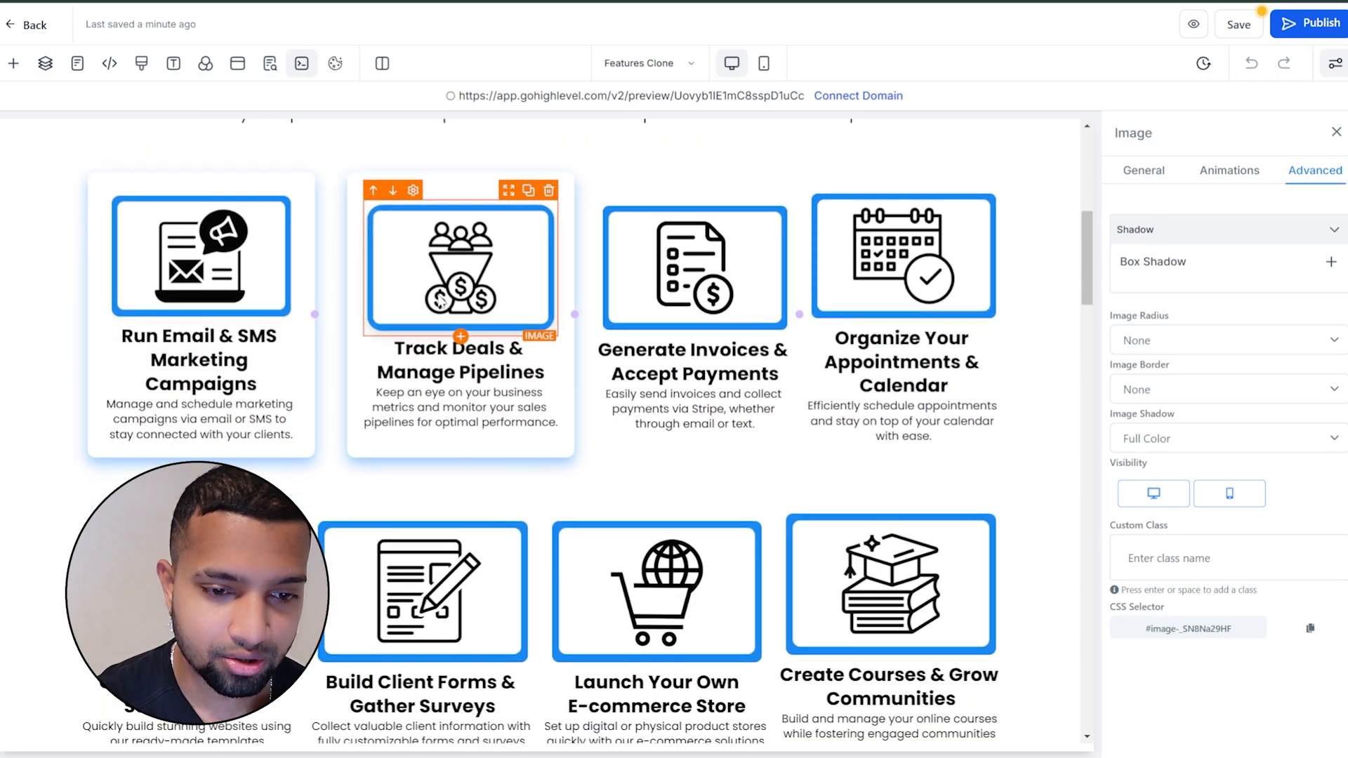
scroll(540, 422, "up", 5)
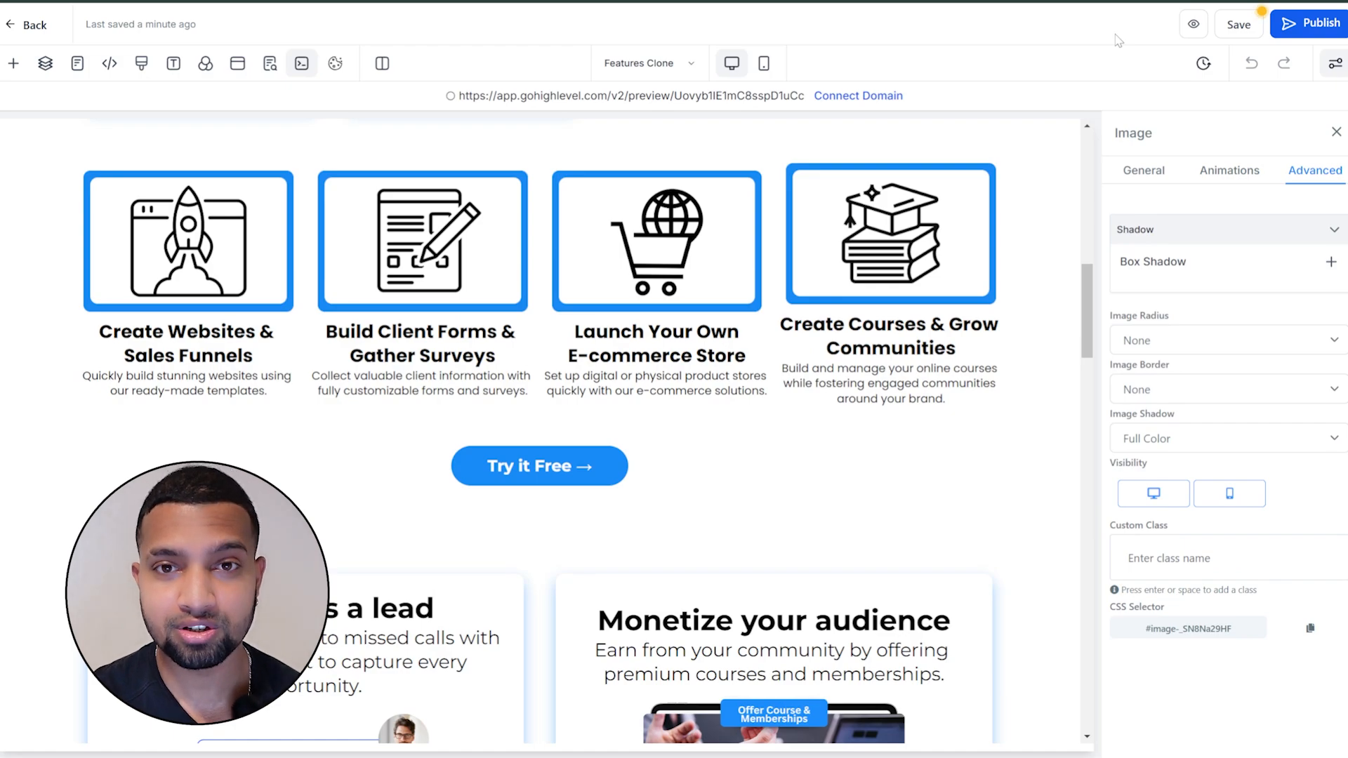
- Switch to the finished features page and examine the box shadows and hover effects down to the integrations section
left_click(1007, 1)
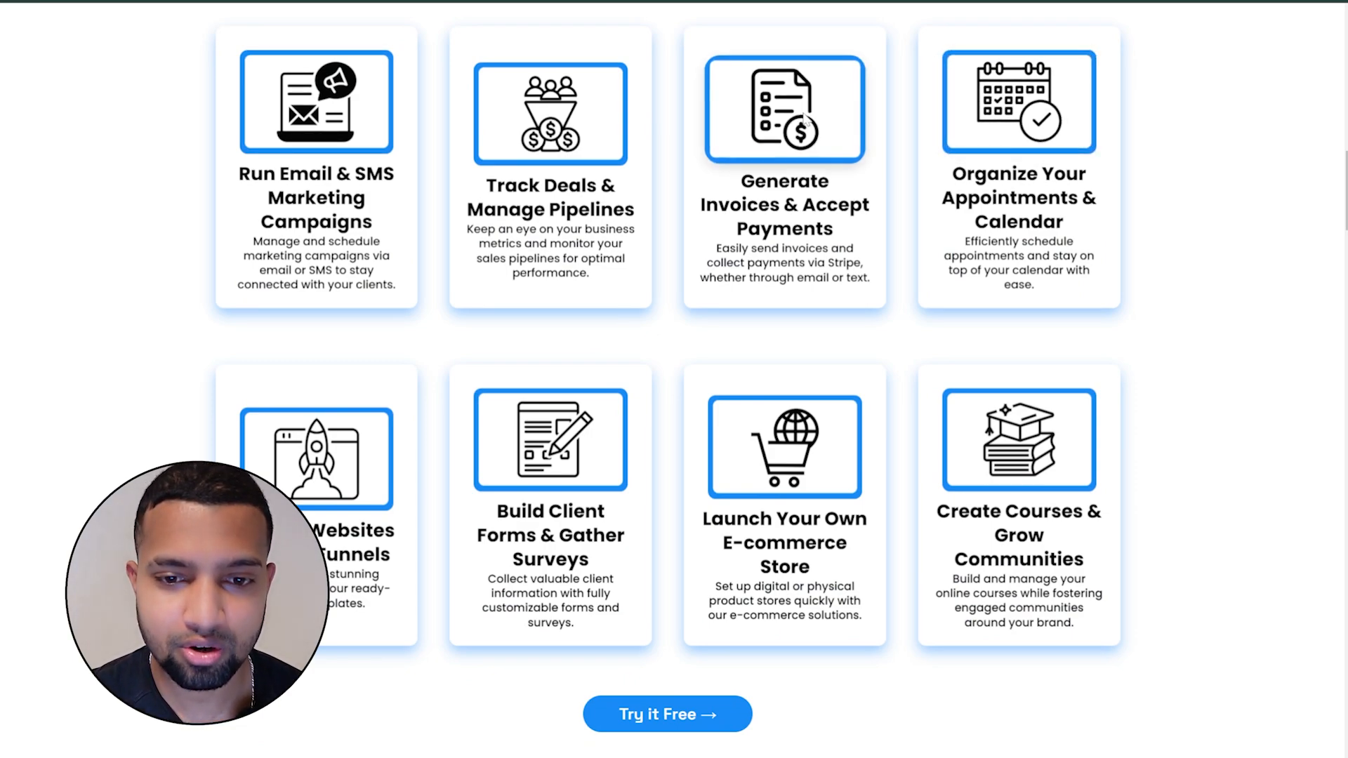
scroll(1316, 262, "down", 15)
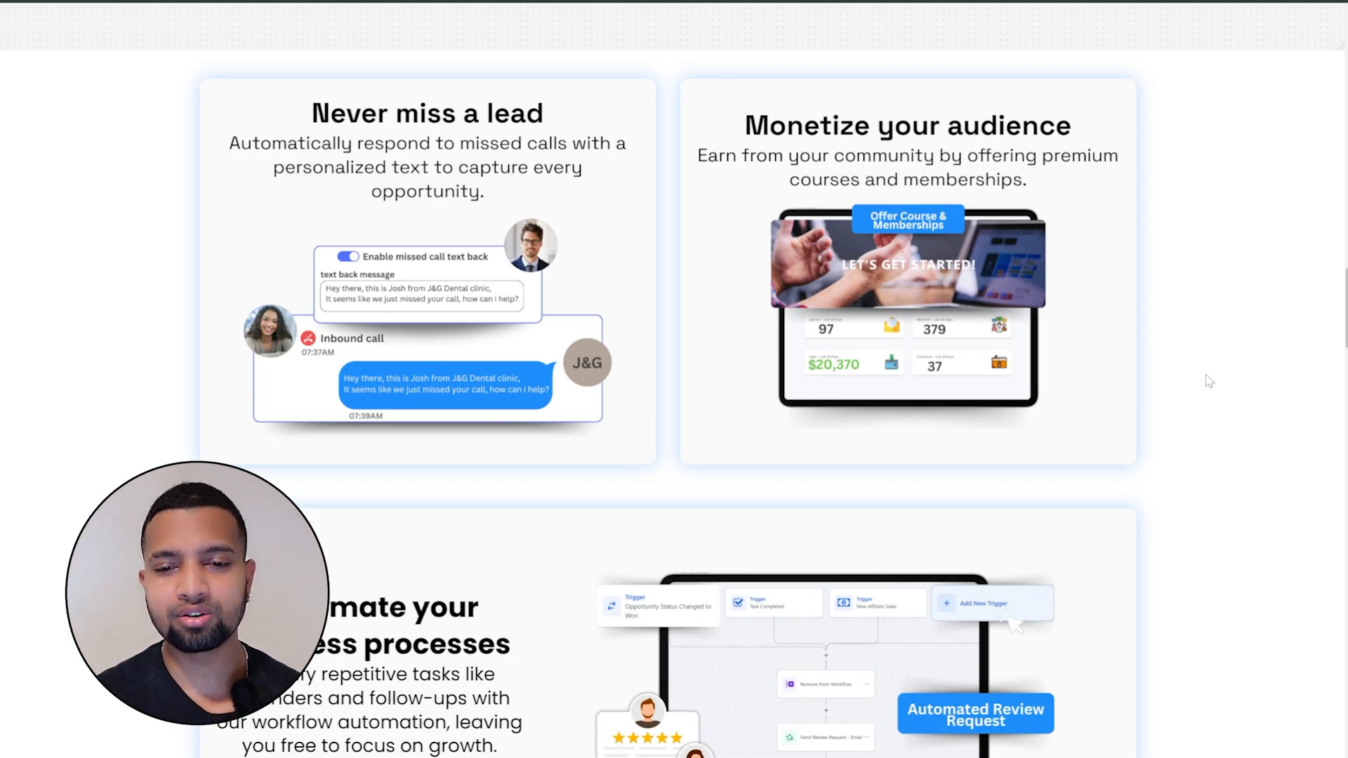
scroll(726, 251, "down", 15)
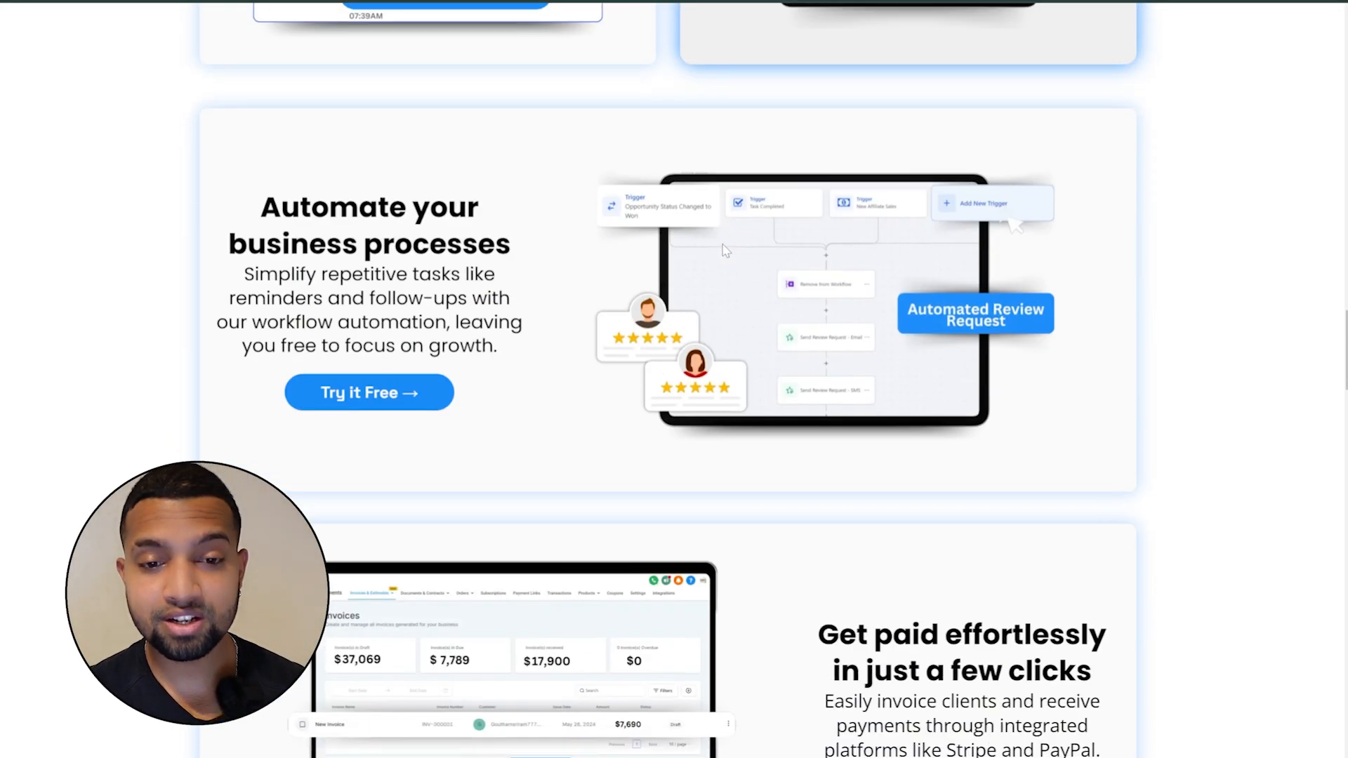
scroll(725, 251, "down", 4)
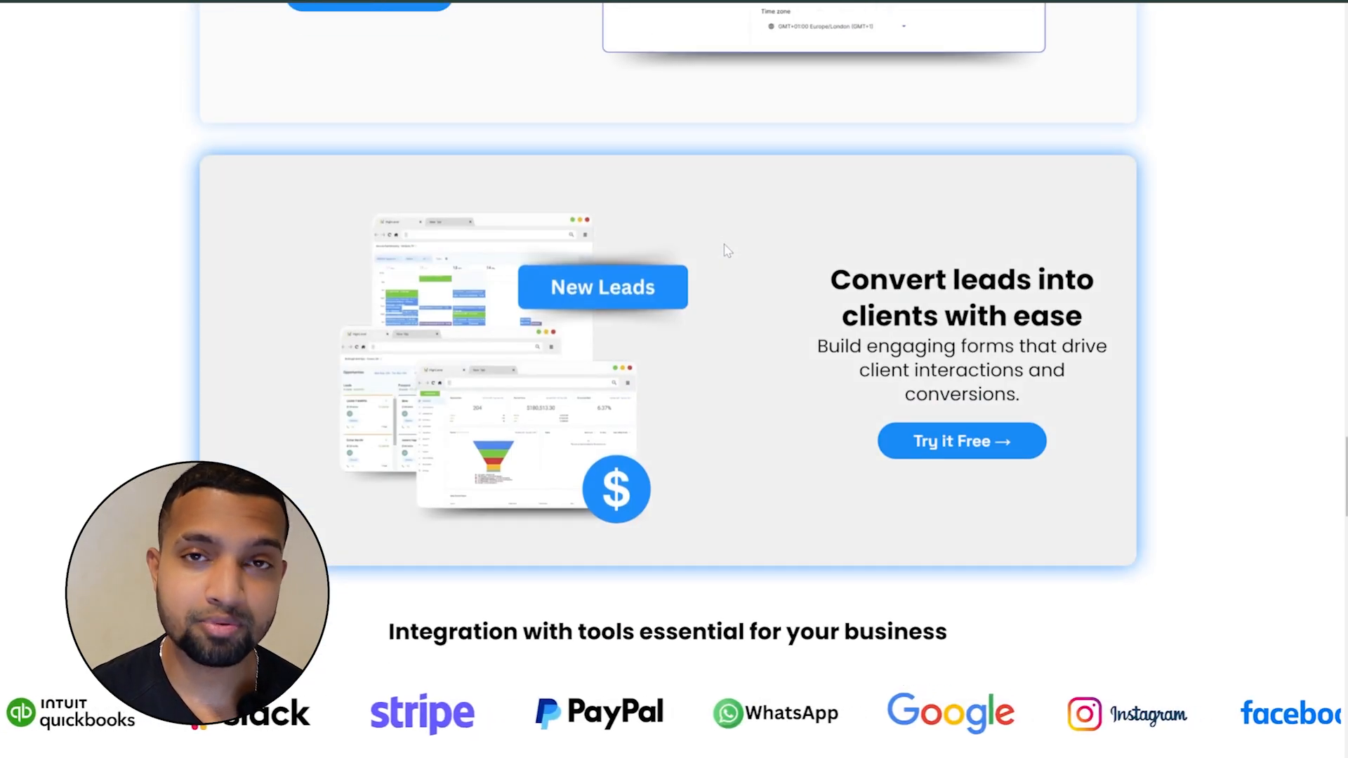
scroll(727, 251, "down", 1)
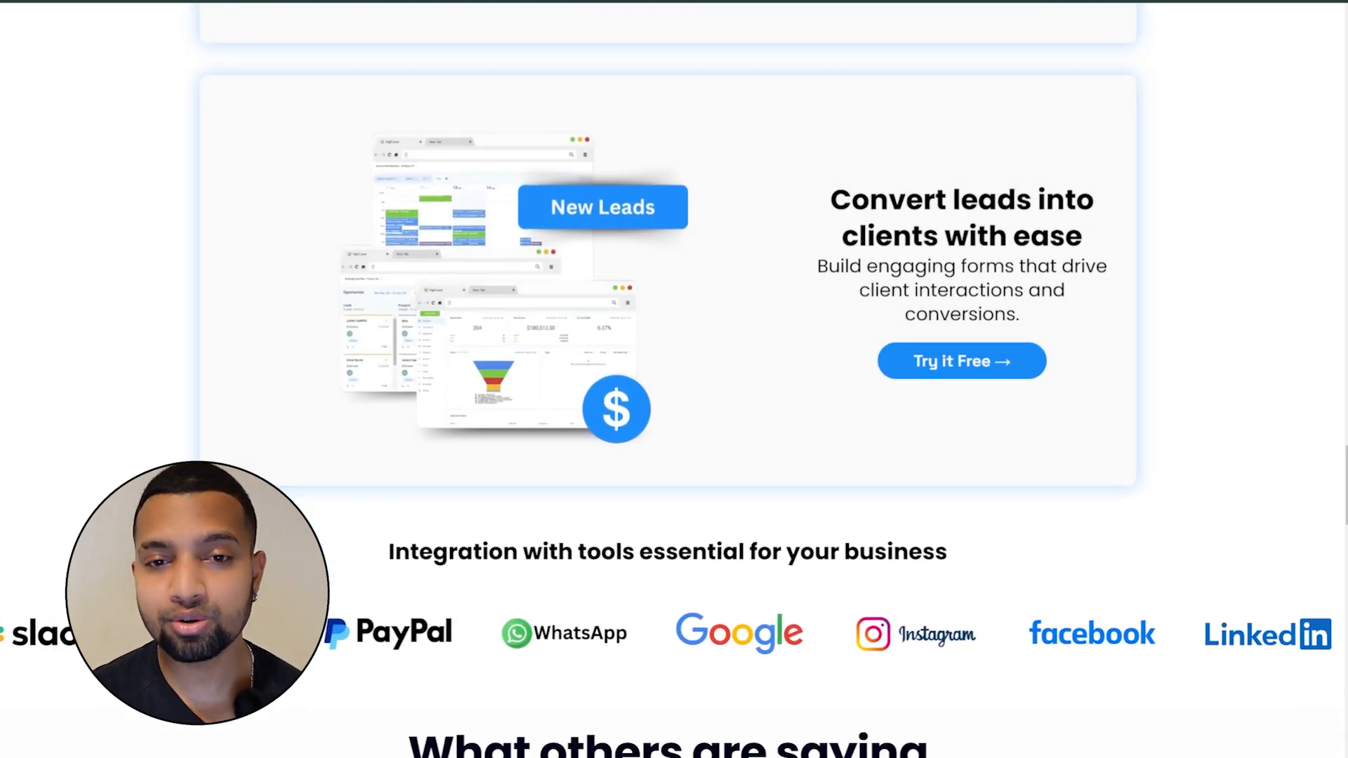